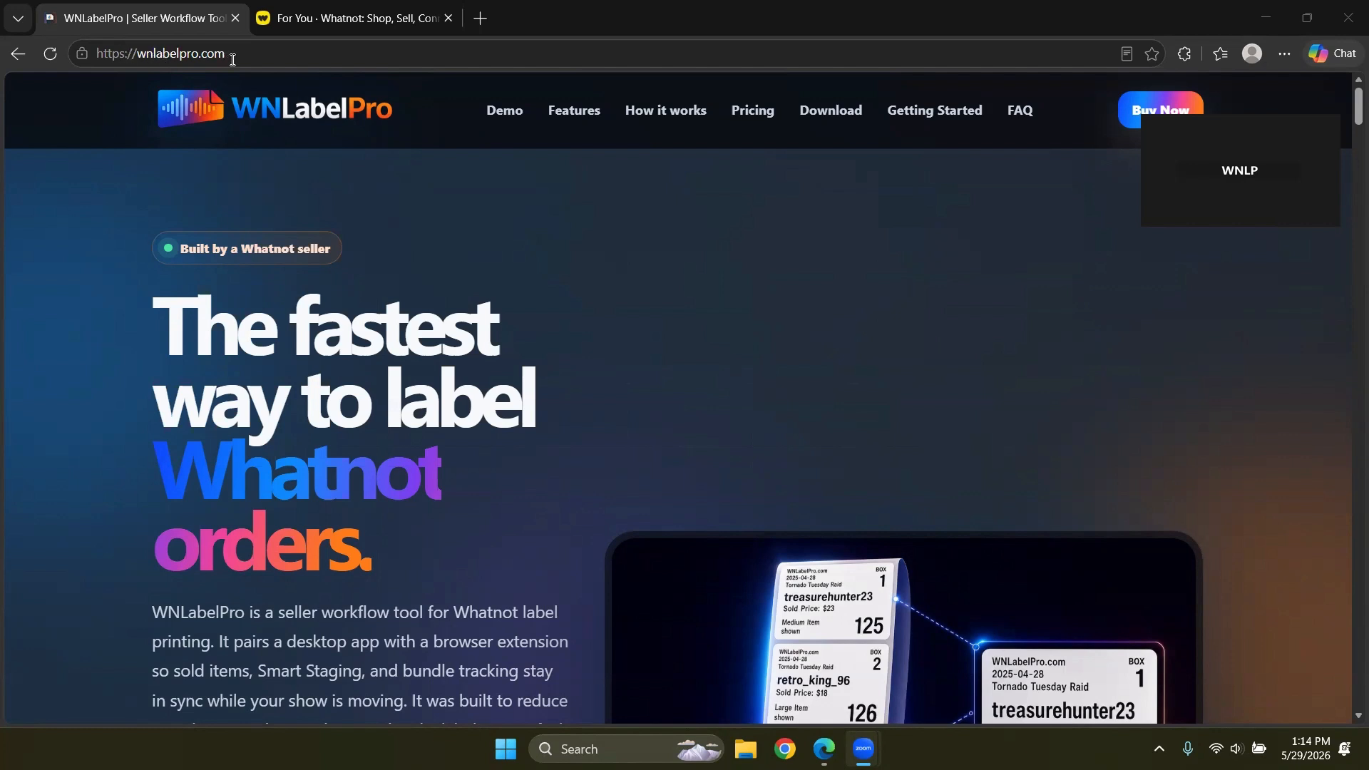
Step: Go from the WNLabelPro site's install cards to the Windows desktop app download page
left_click(820, 120)
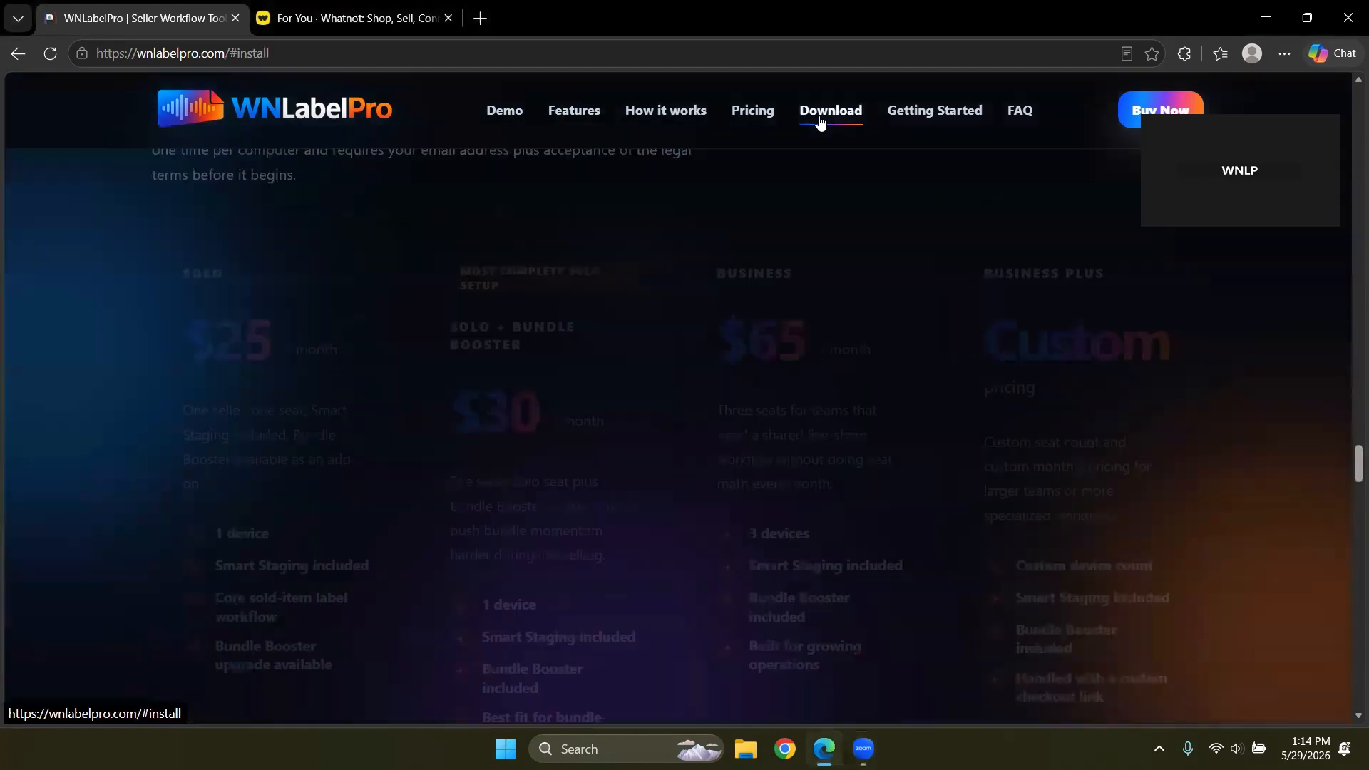
scroll(568, 441, "down", 4)
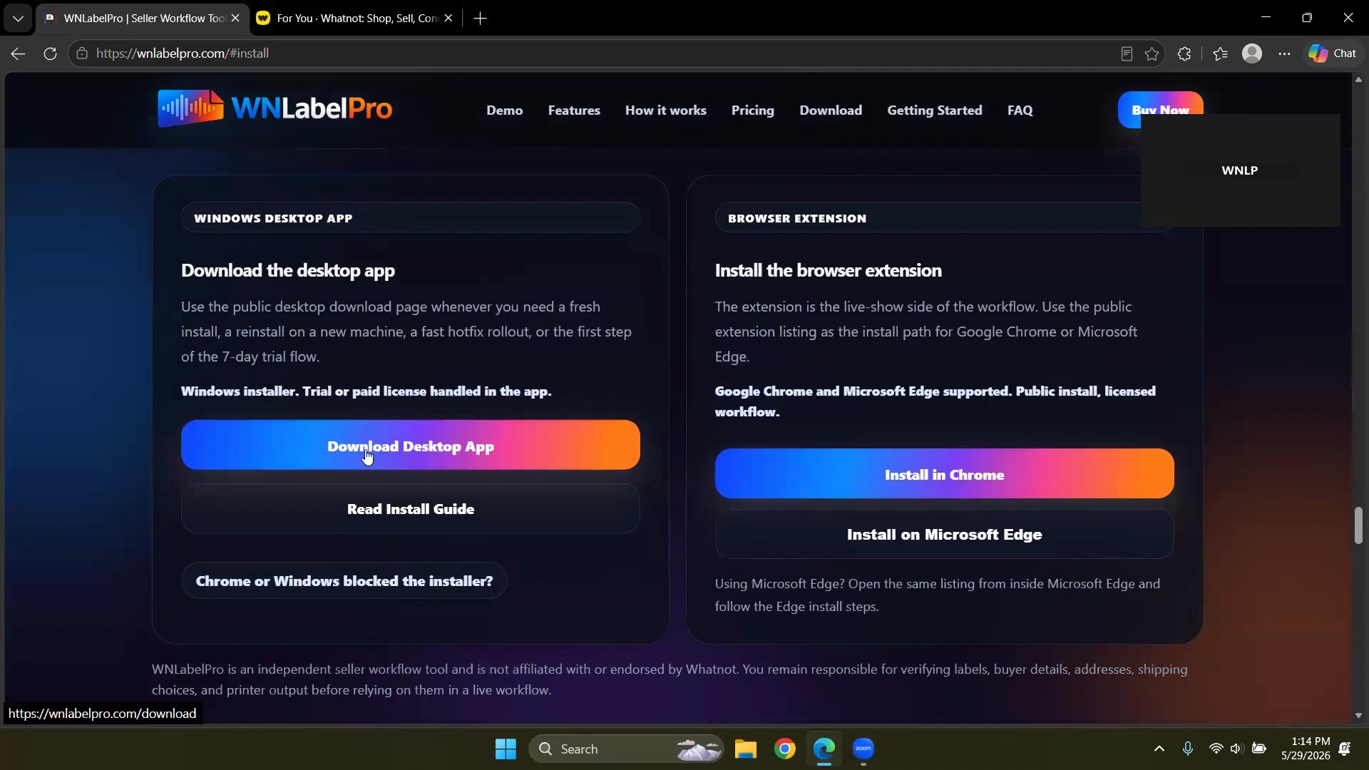
left_click(368, 455)
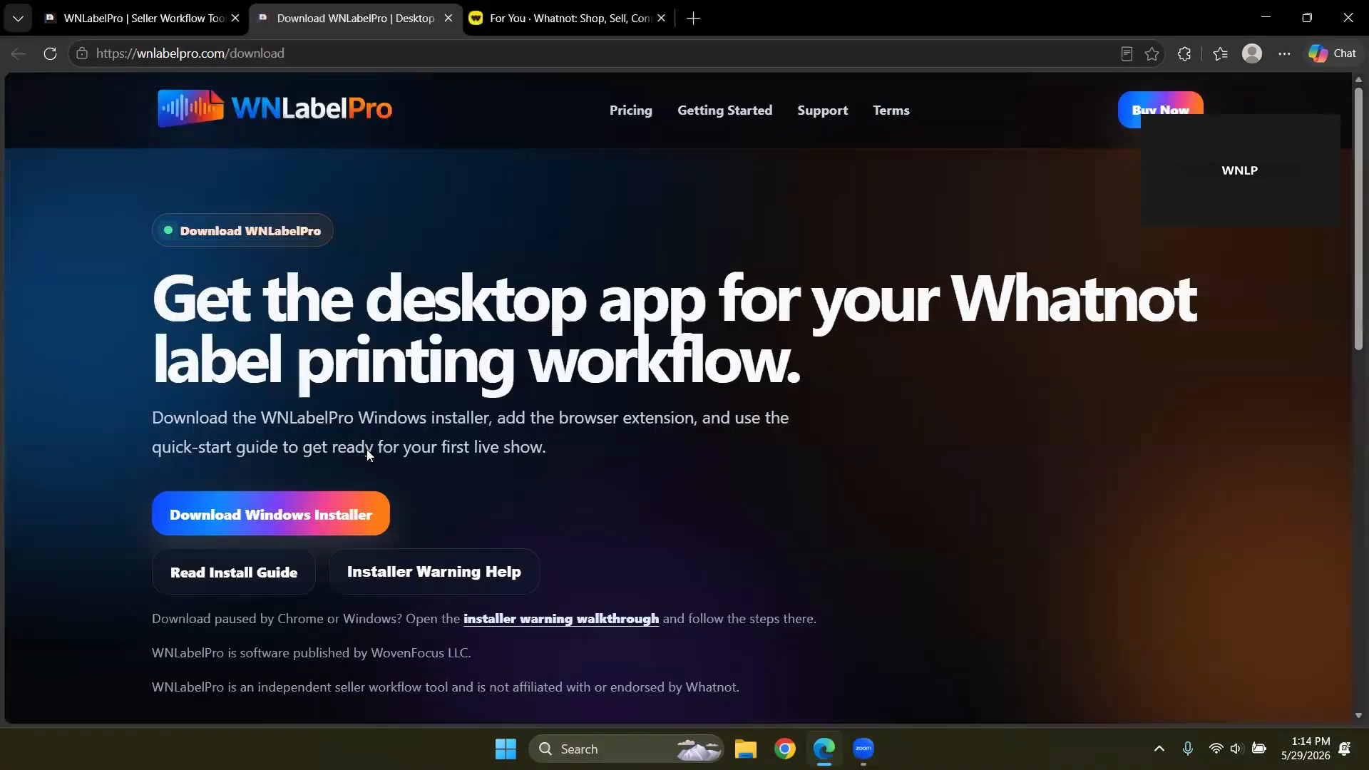
Step: Download WNLP_setup.exe and keep it anyway despite the SmartScreen warning
left_click(265, 518)
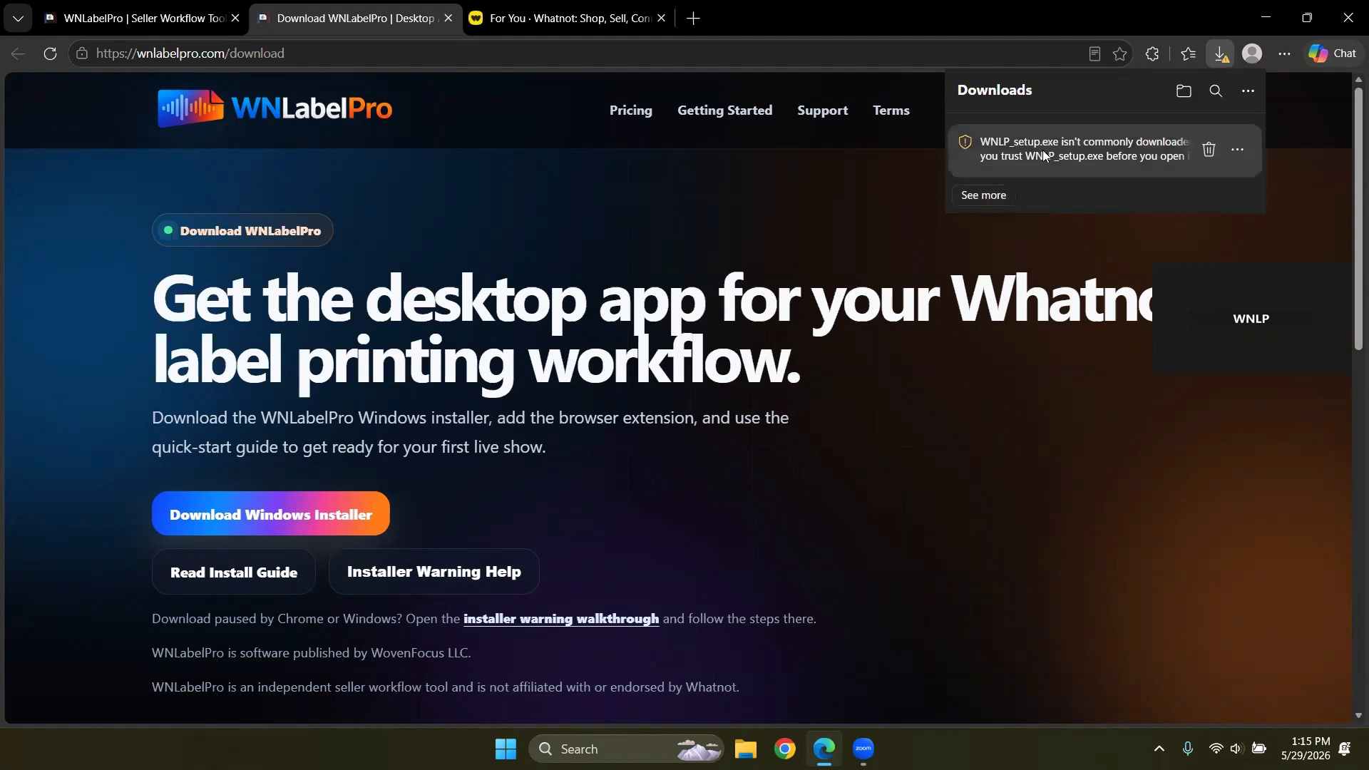
left_click(984, 197)
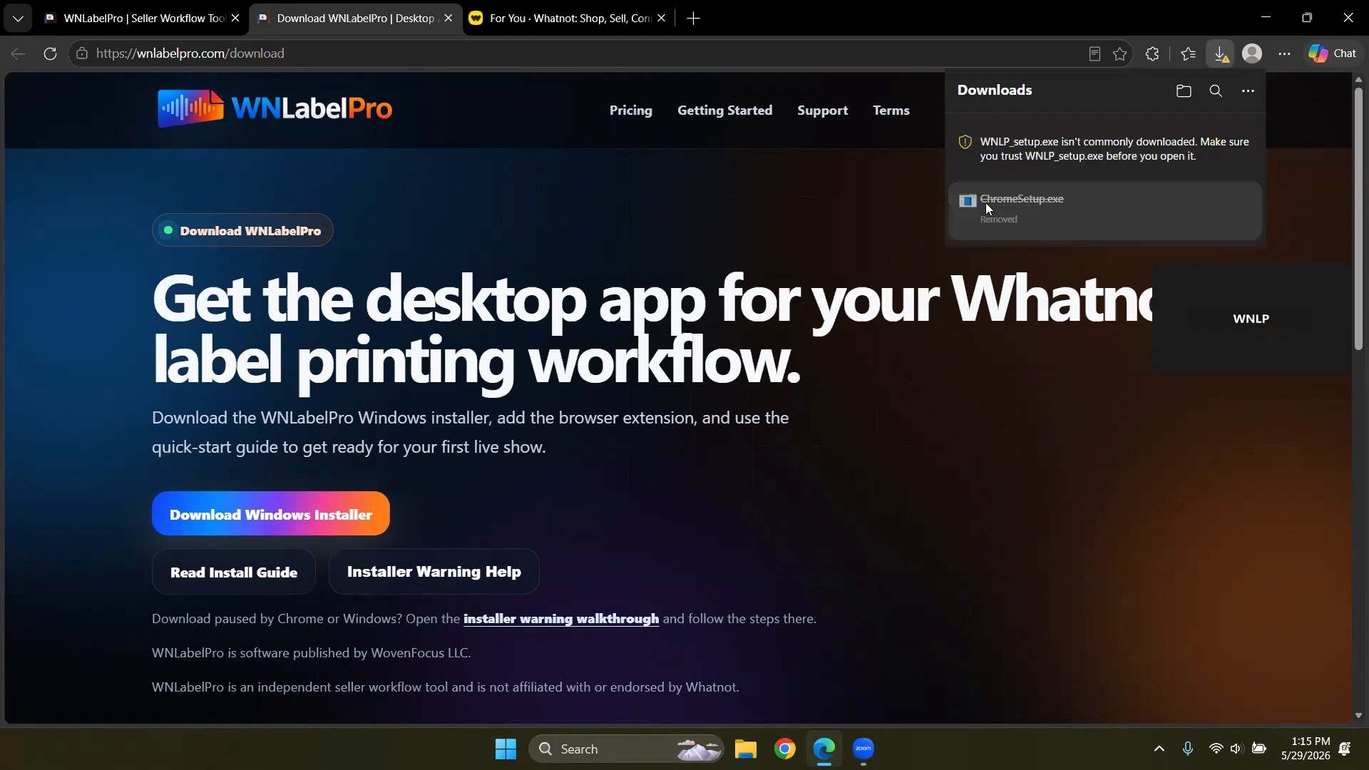
left_click(1240, 150)
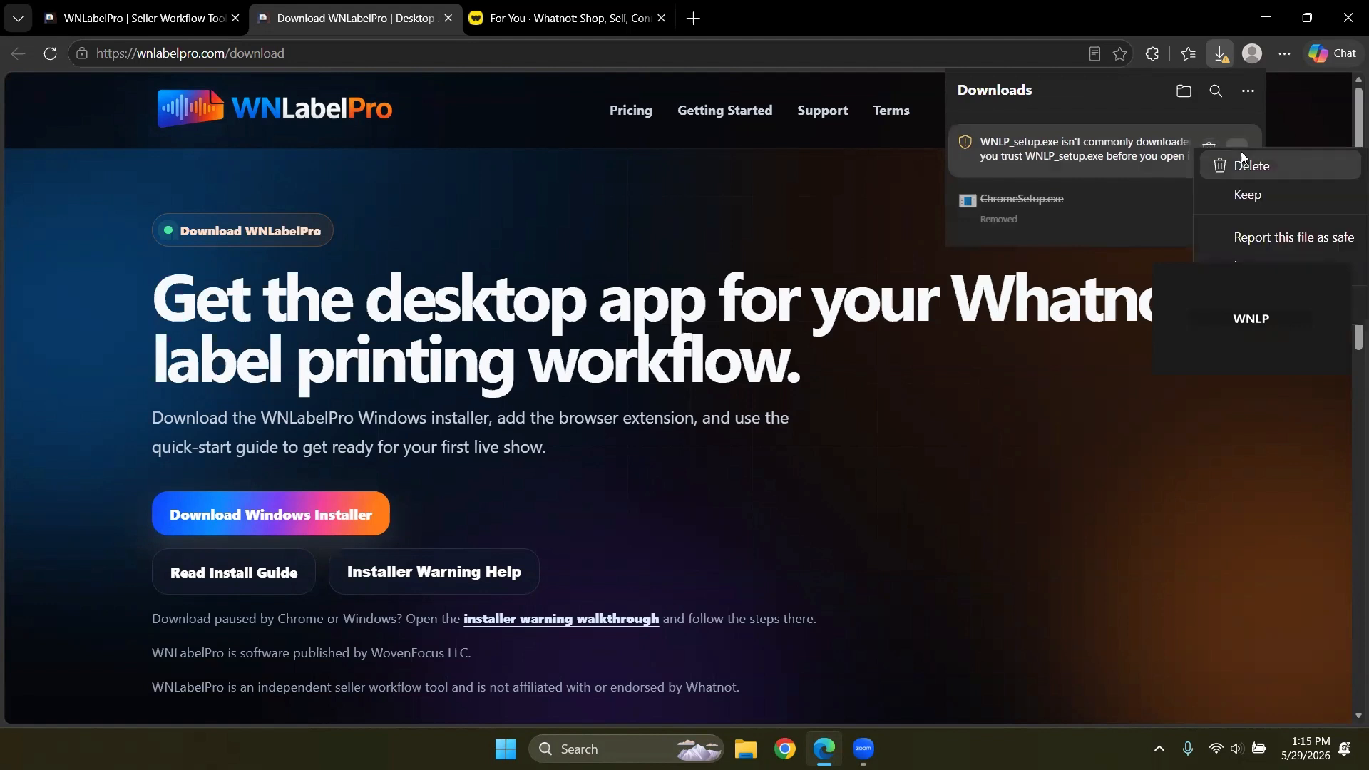
left_click(1256, 194)
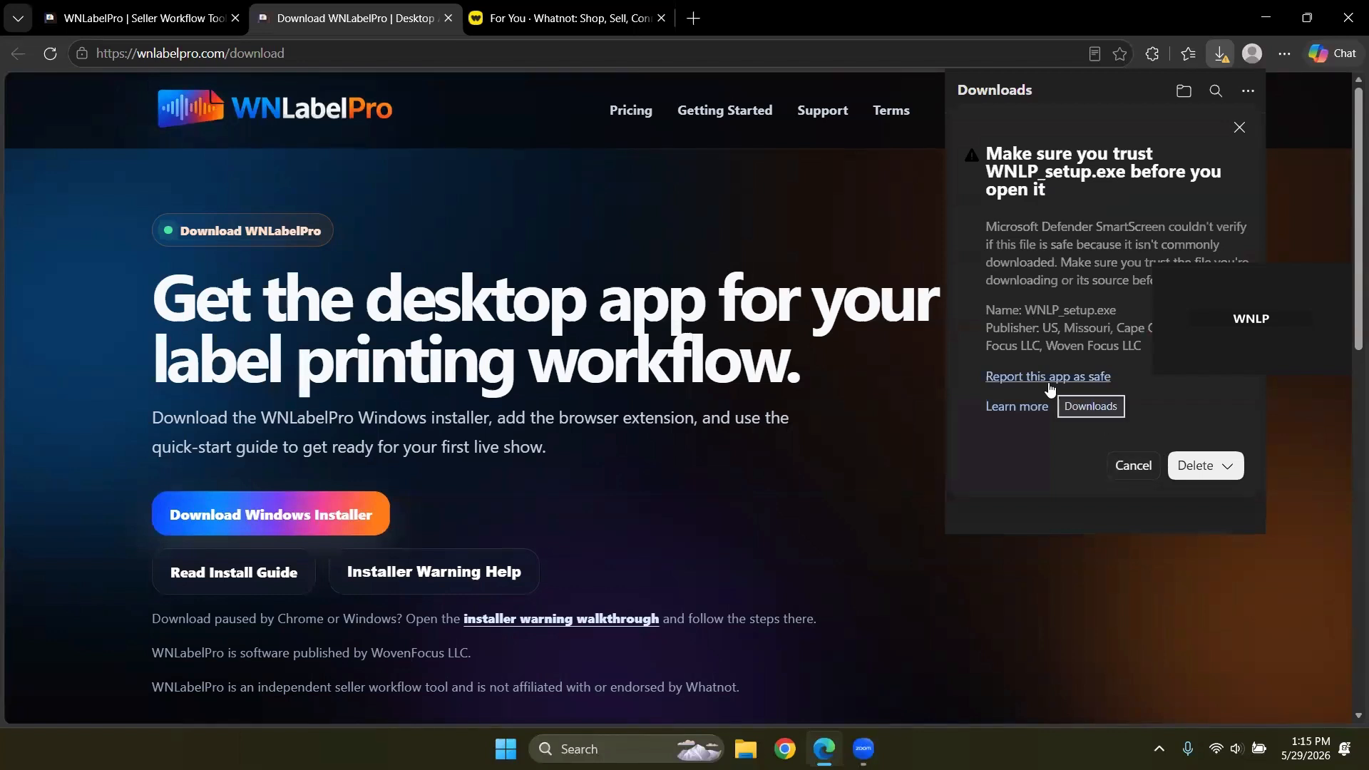
left_click(1227, 466)
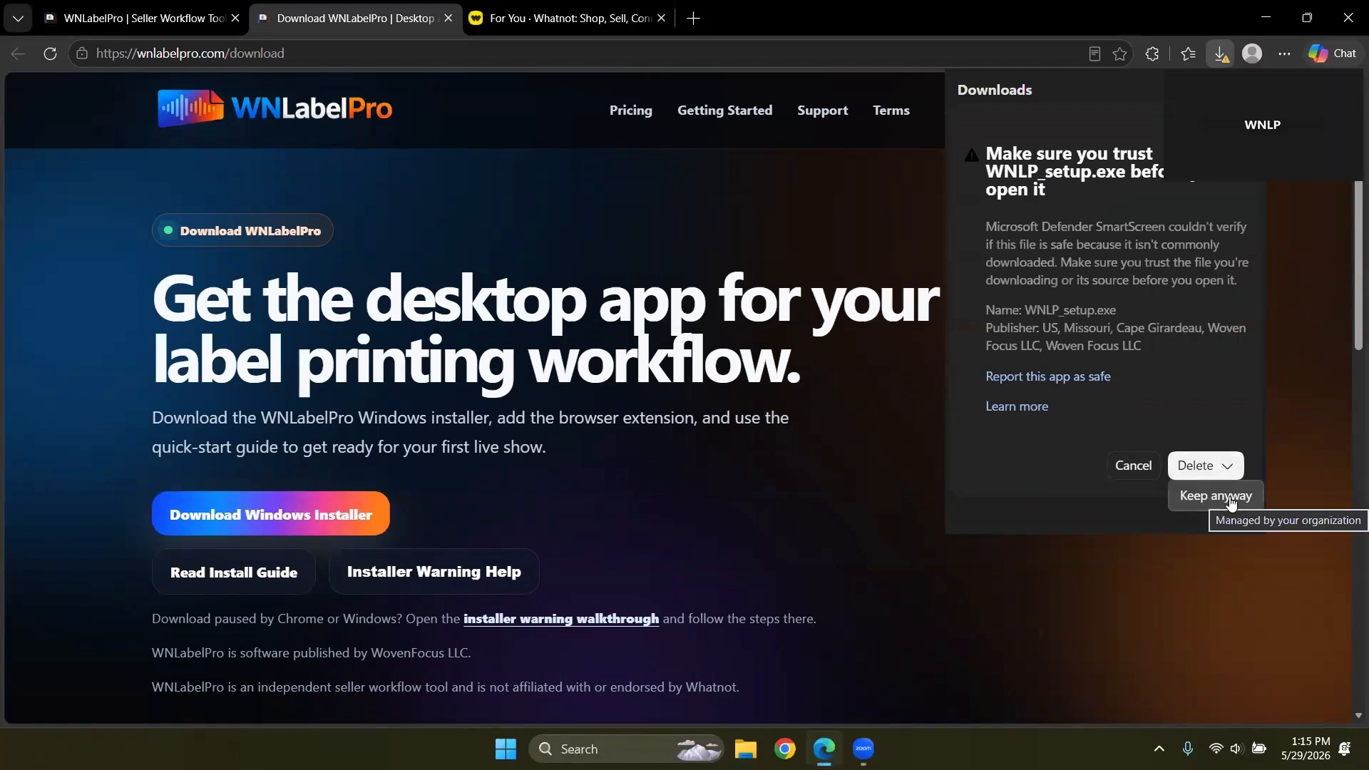
left_click(1231, 500)
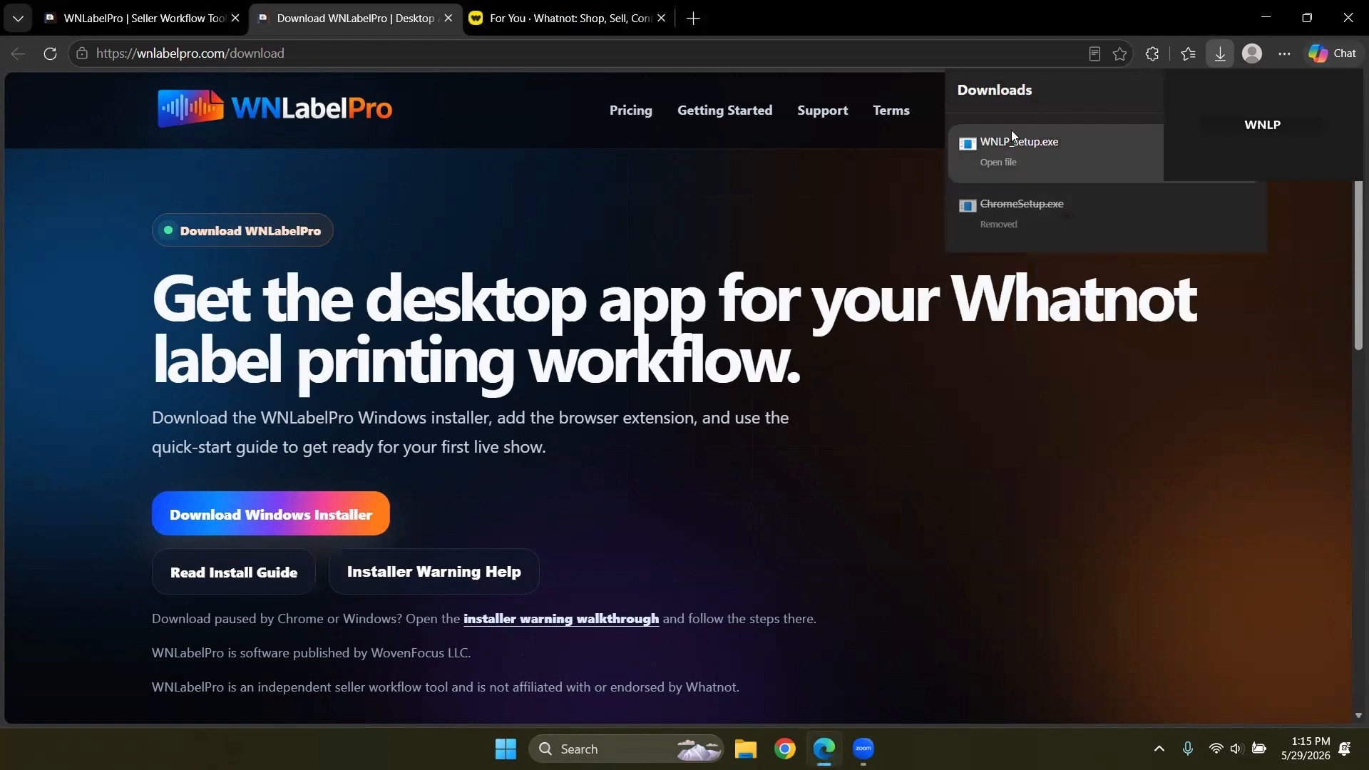
Step: Run WNLP_setup.exe, install with a desktop shortcut, and launch WNLabelPro on finish
left_click(1030, 150)
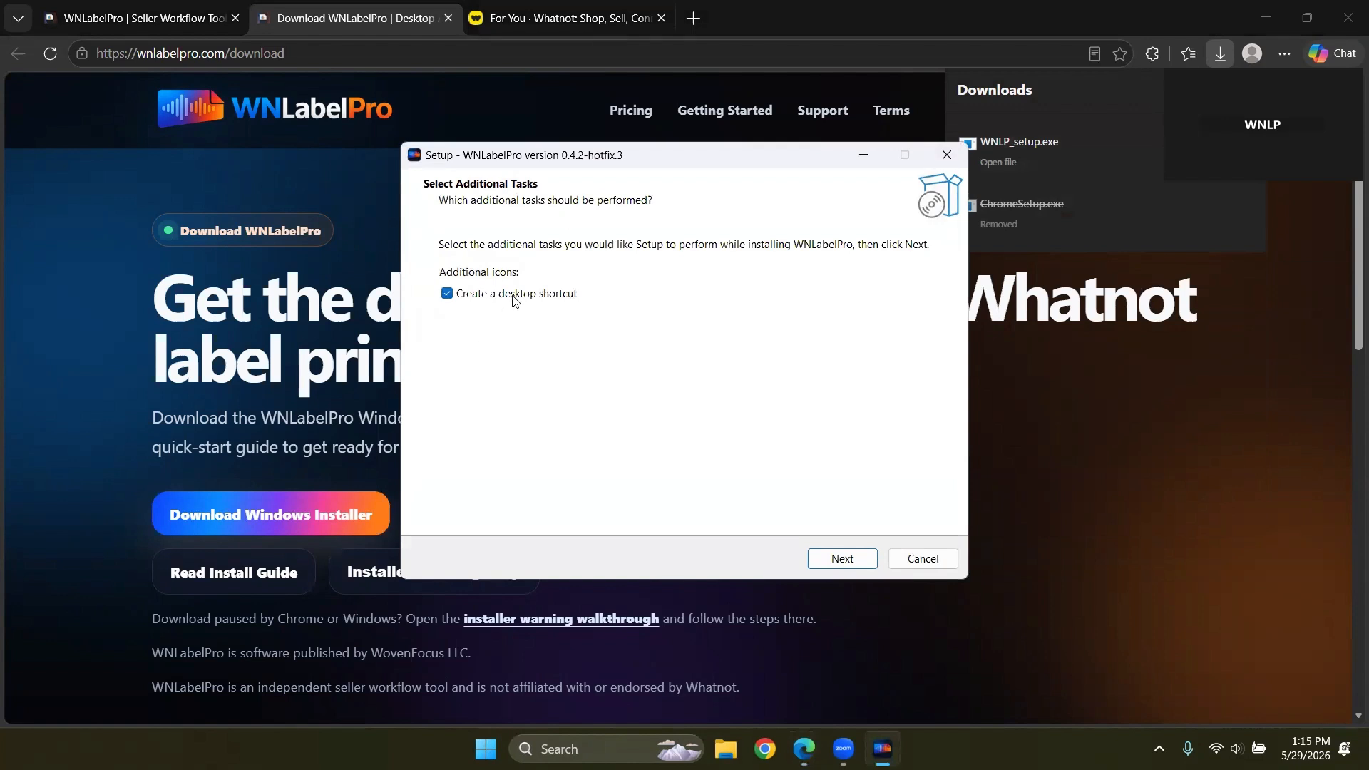
left_click(831, 561)
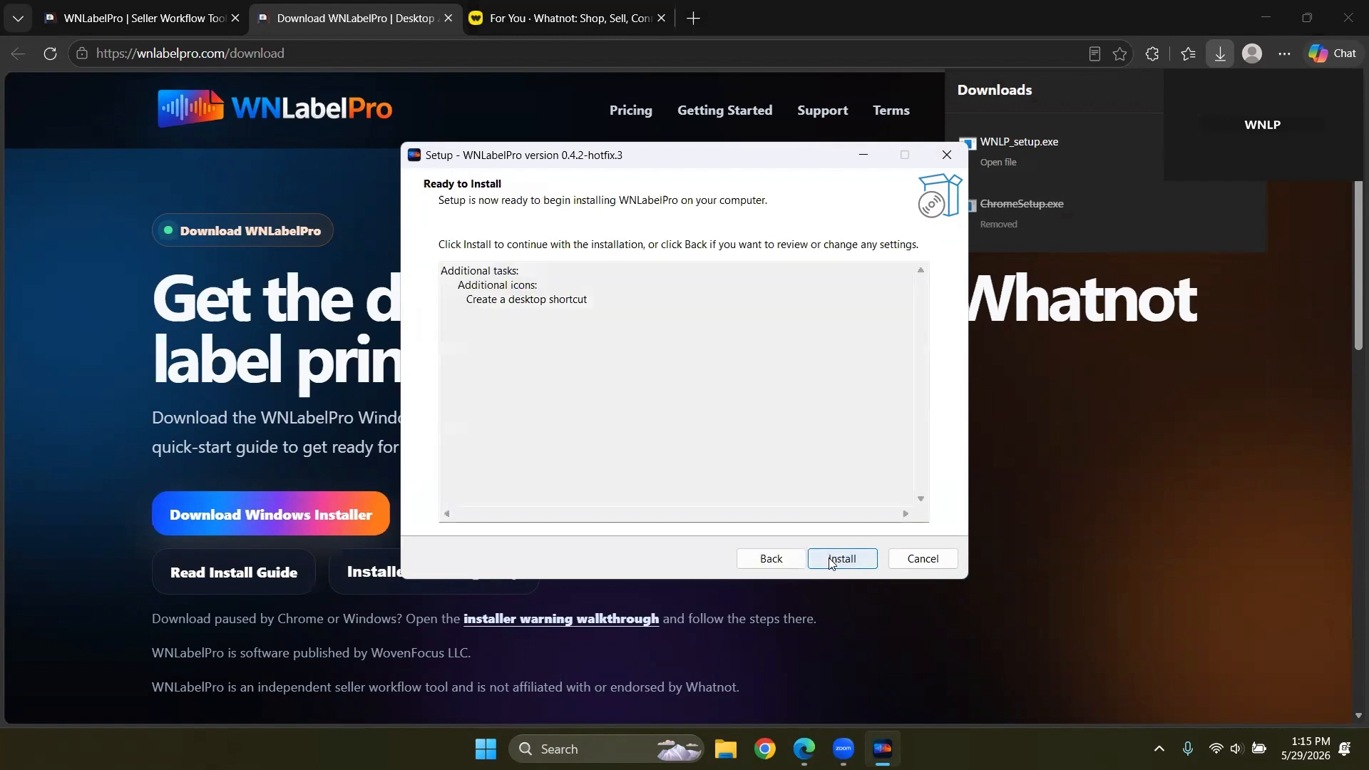
left_click(832, 562)
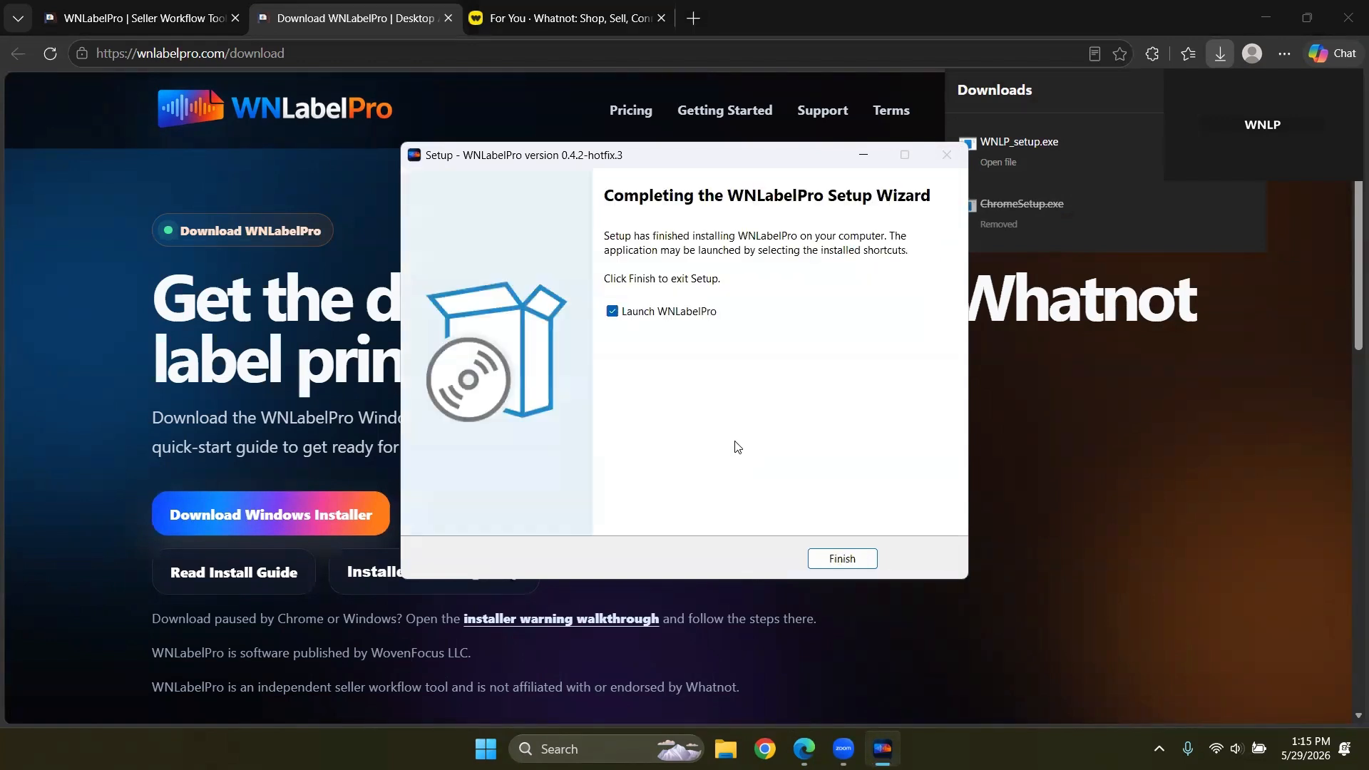
left_click(849, 563)
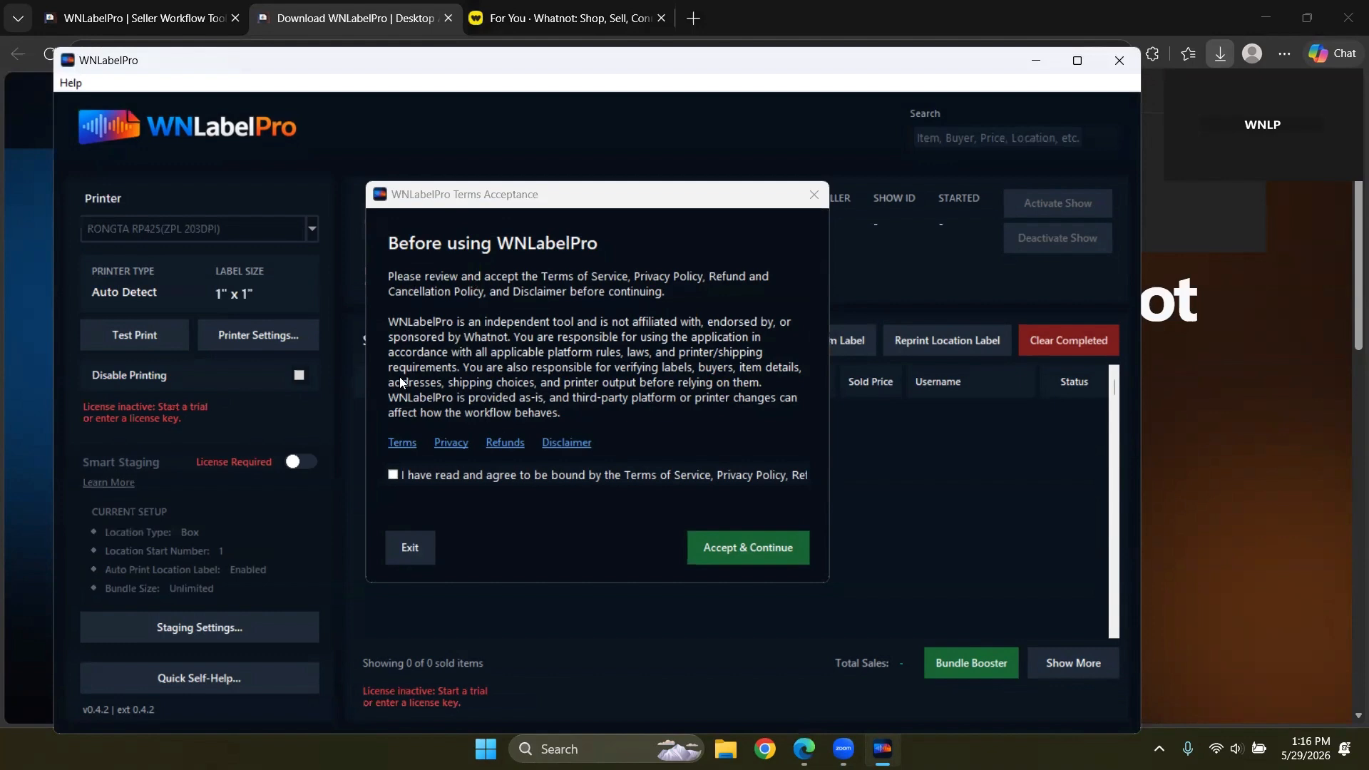
Step: Accept the terms of service and start the 7-day trial using a contact e-mail address
left_click(392, 476)
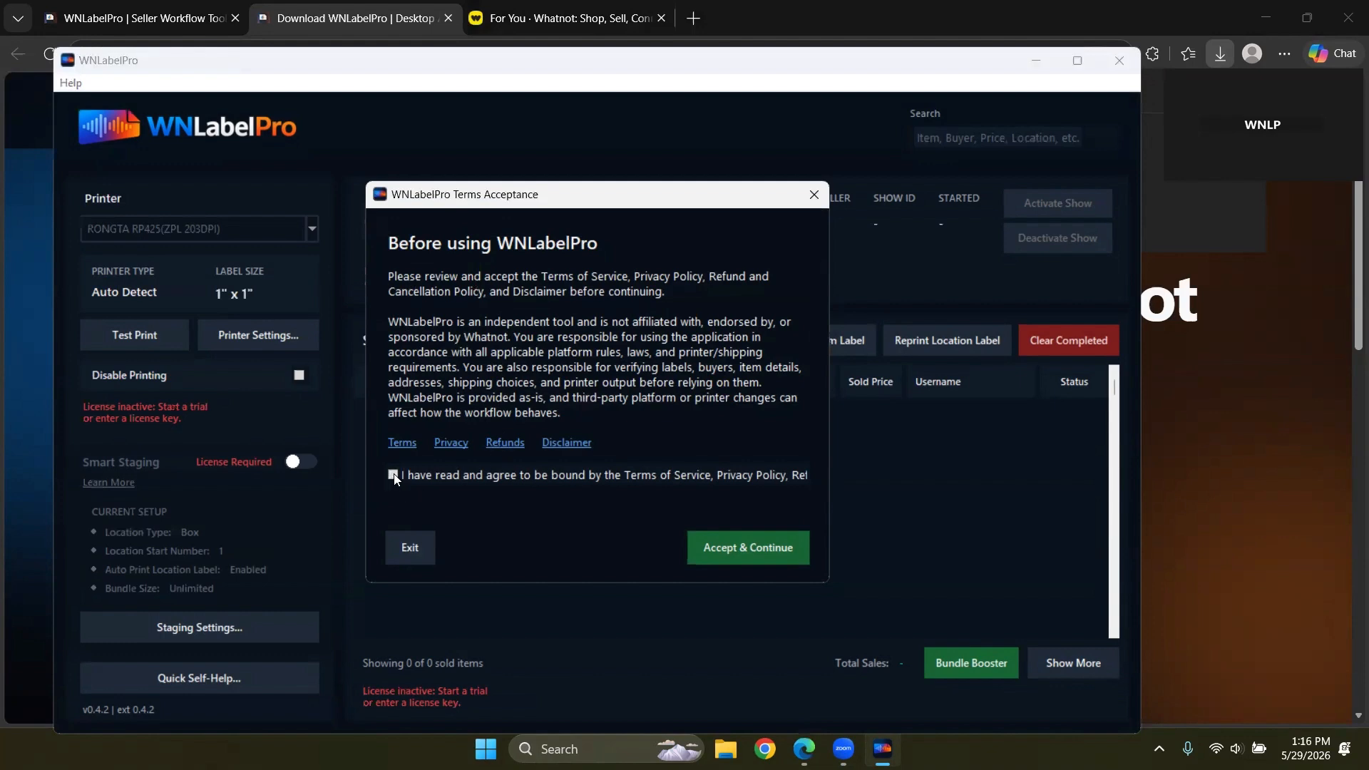
left_click(742, 547)
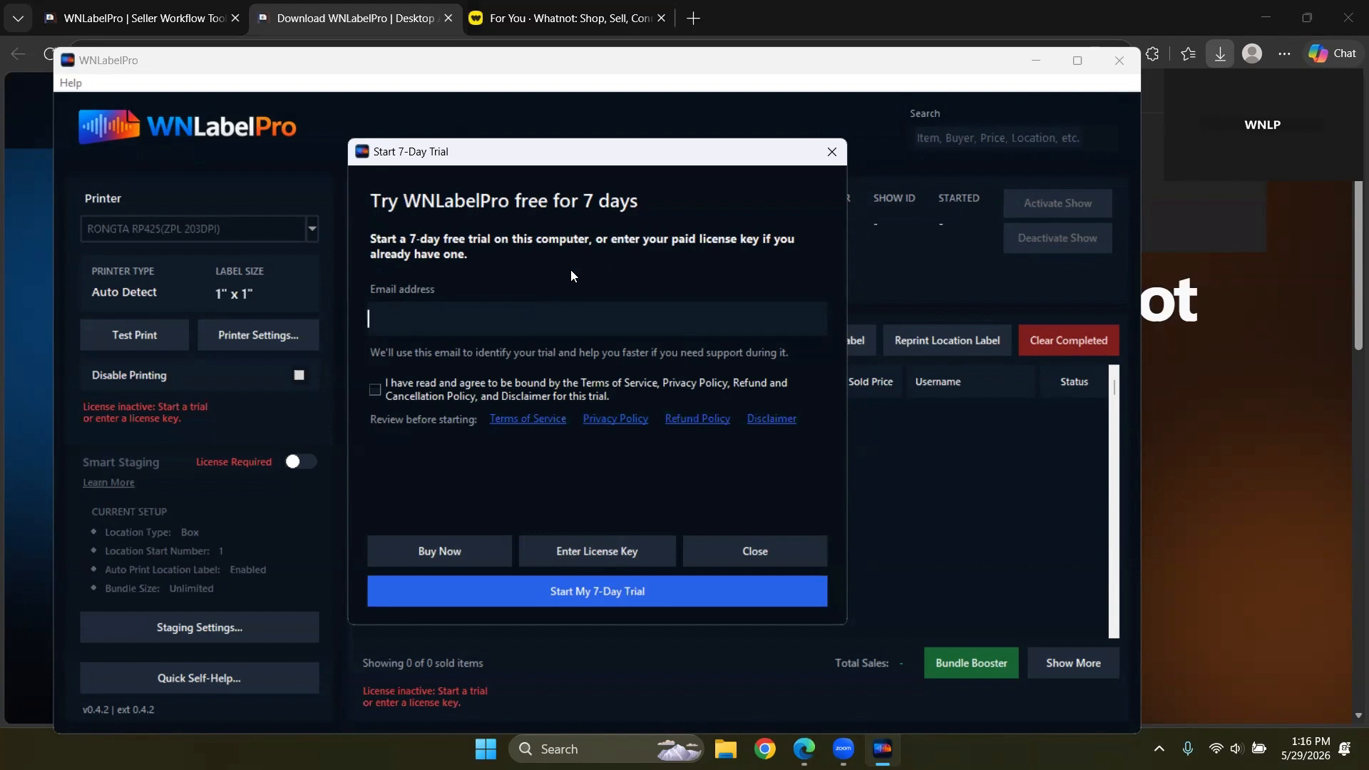
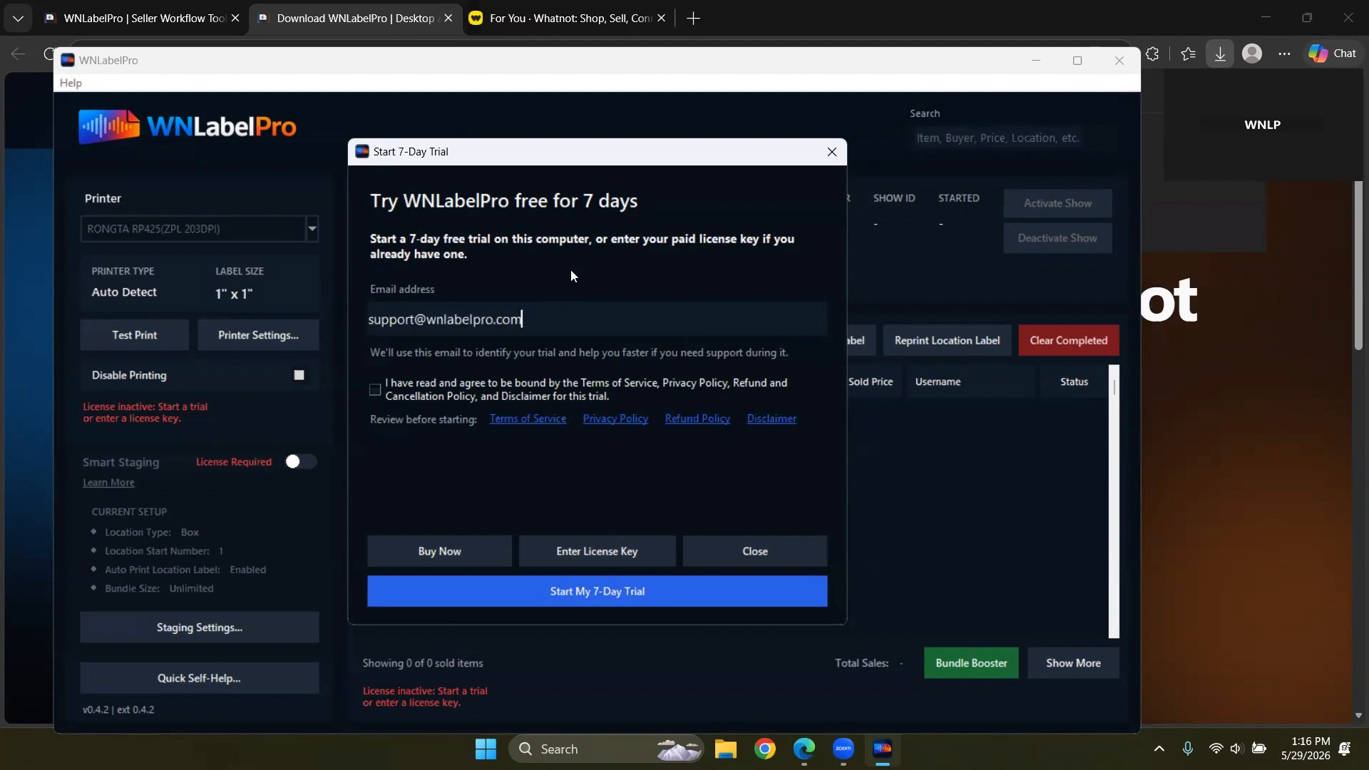
left_click(374, 390)
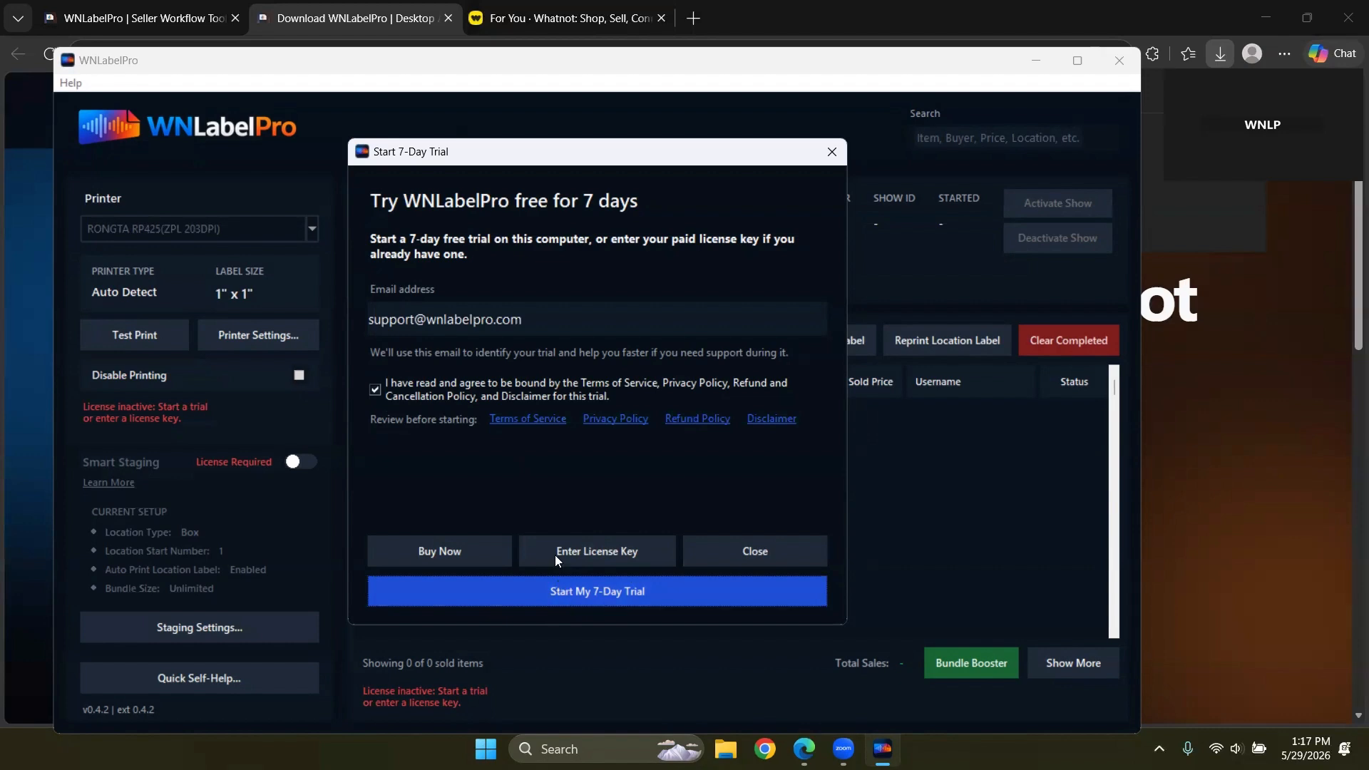
left_click(587, 593)
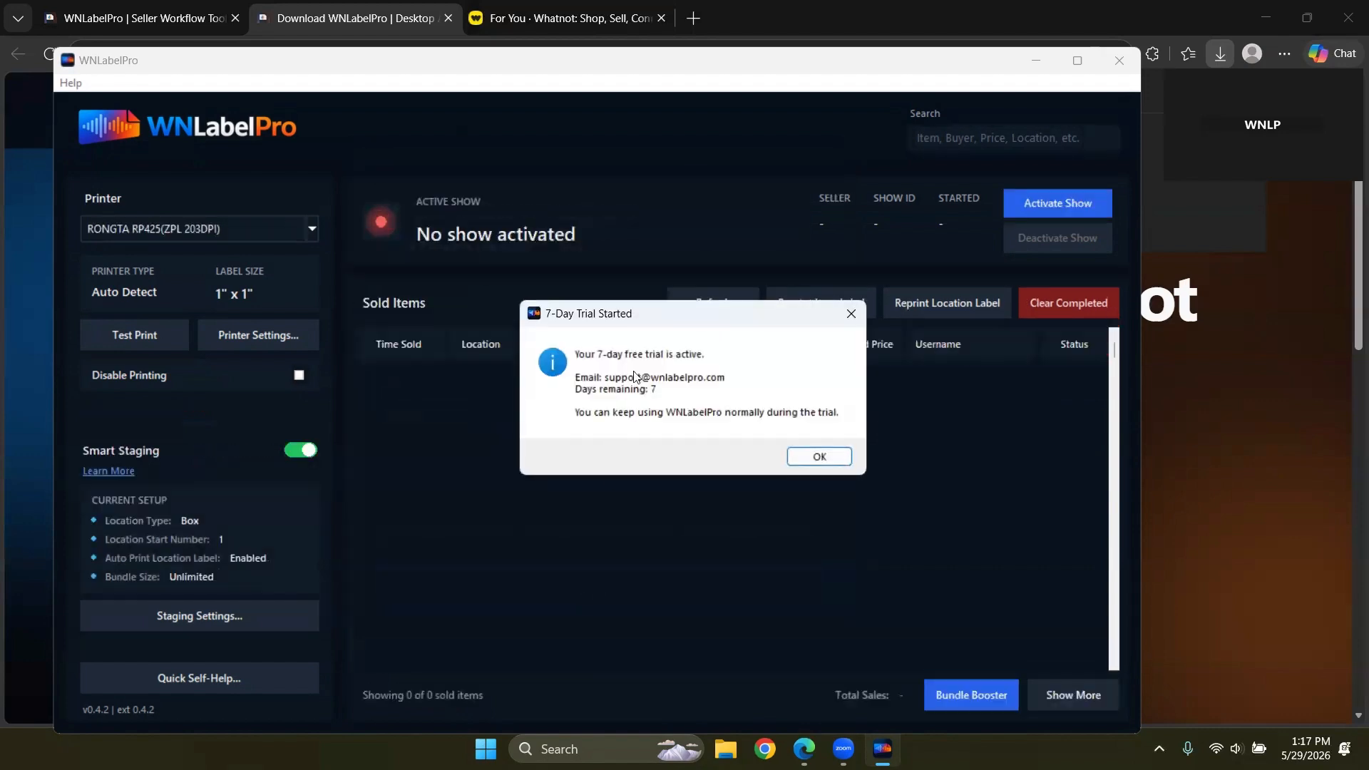
left_click(828, 462)
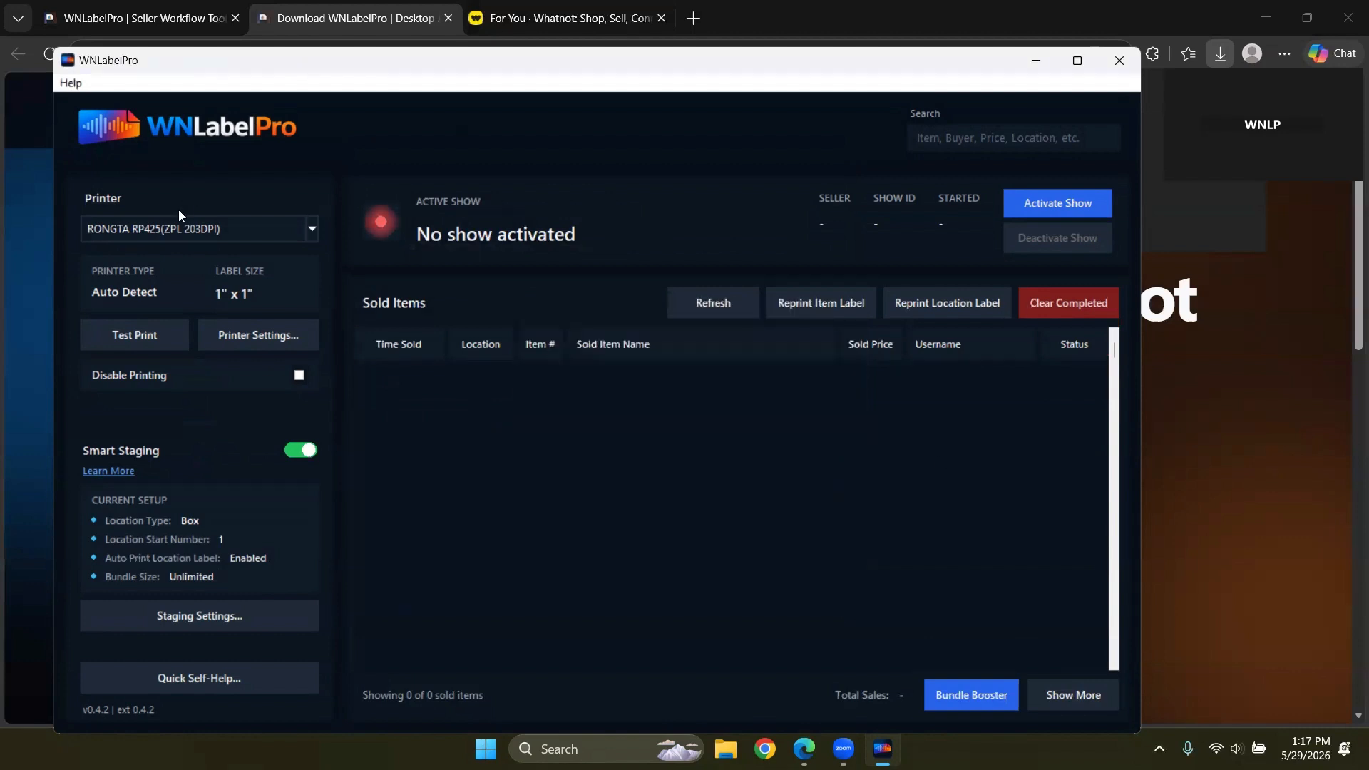
Step: Select BT320 Printer with Auto Detect printer type, then bring up Staging Settings
left_click(308, 233)
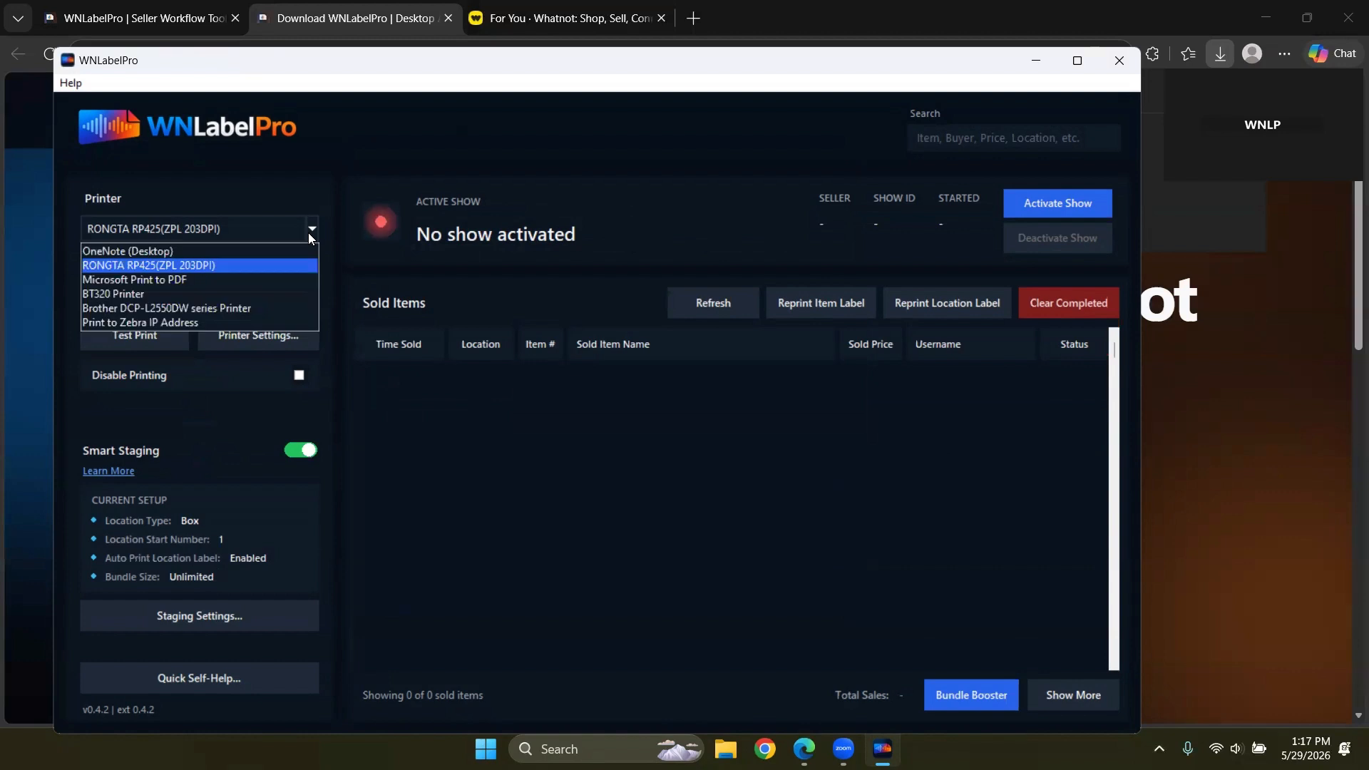
left_click(136, 298)
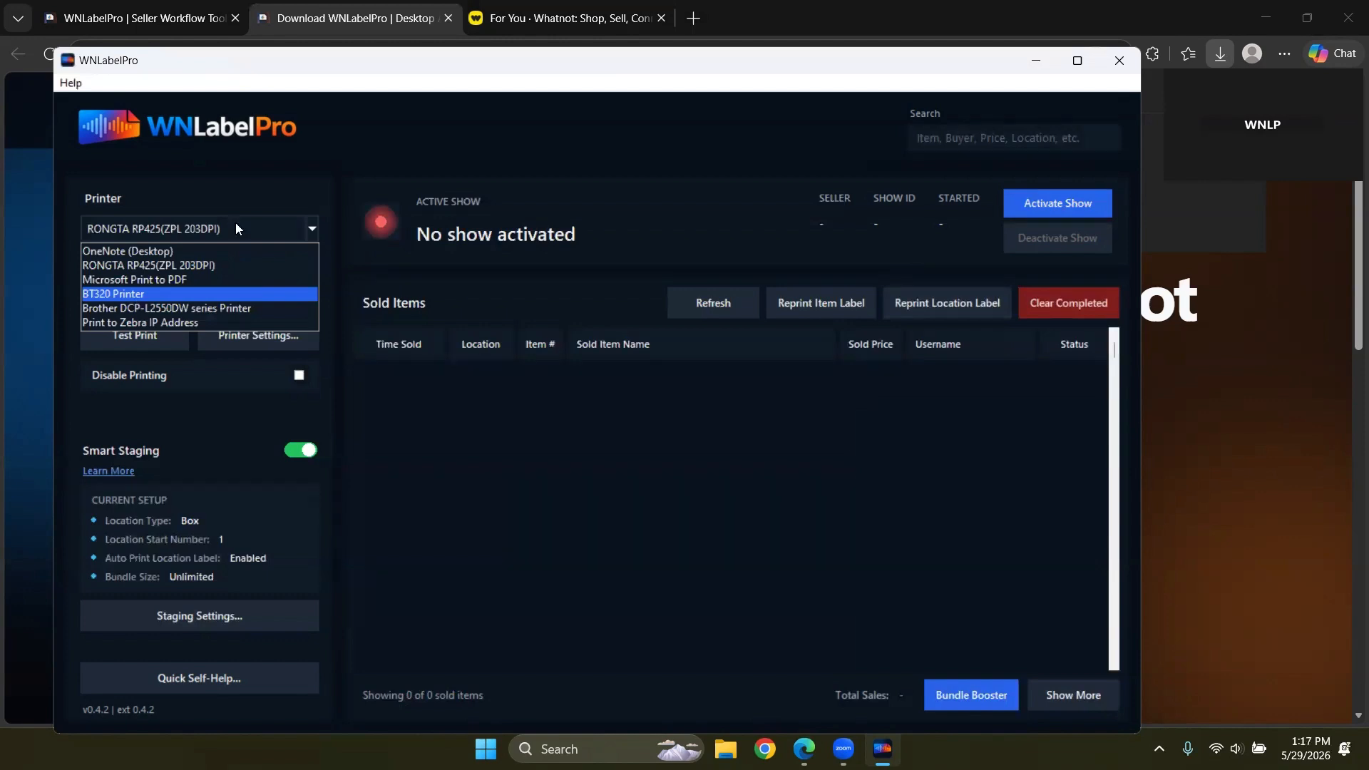
left_click(254, 340)
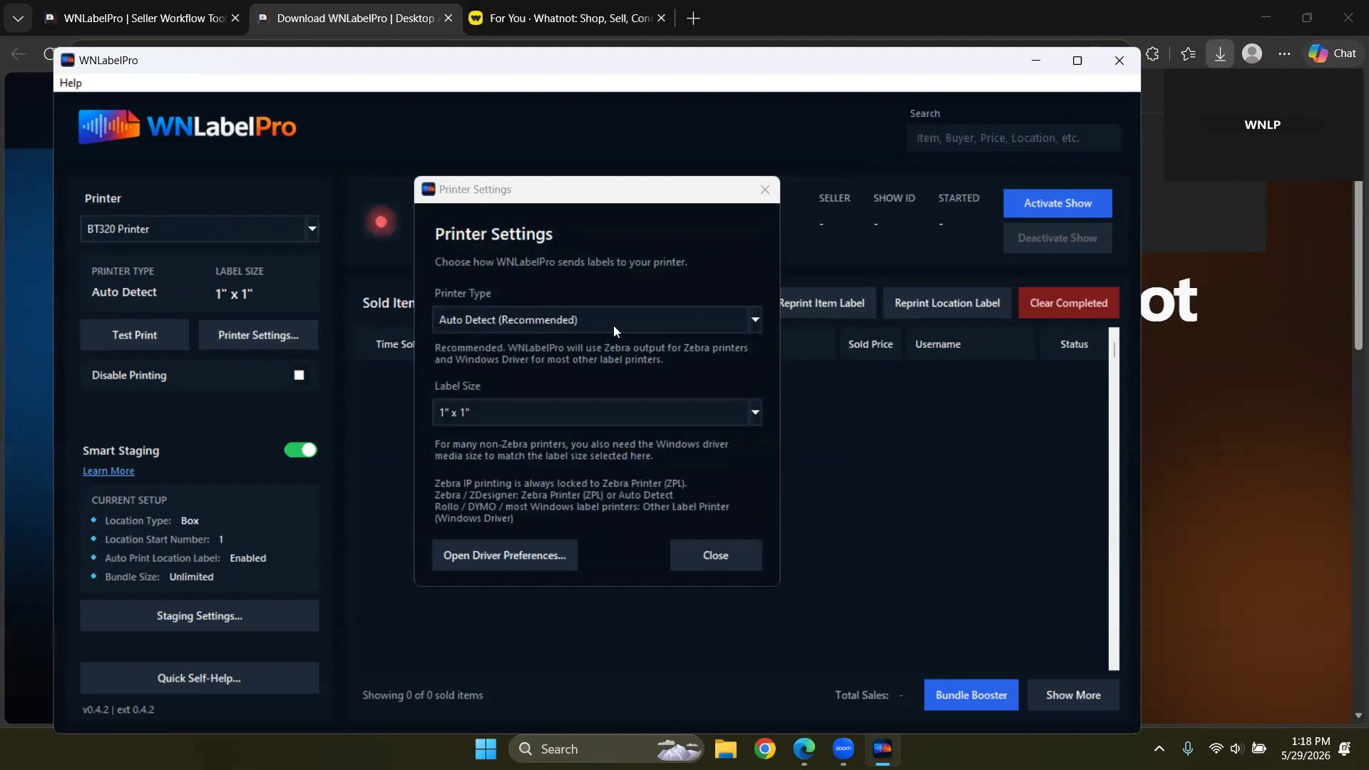
left_click(586, 319)
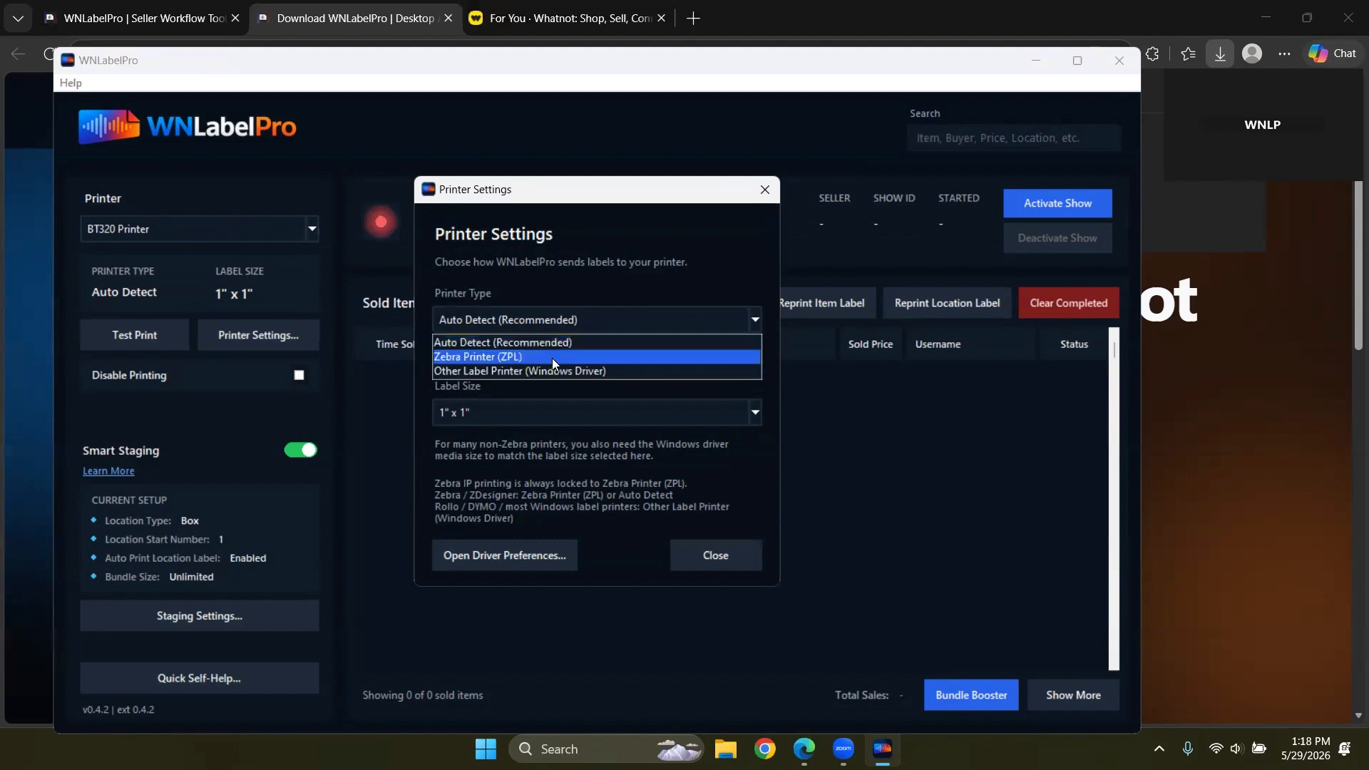
left_click(623, 312)
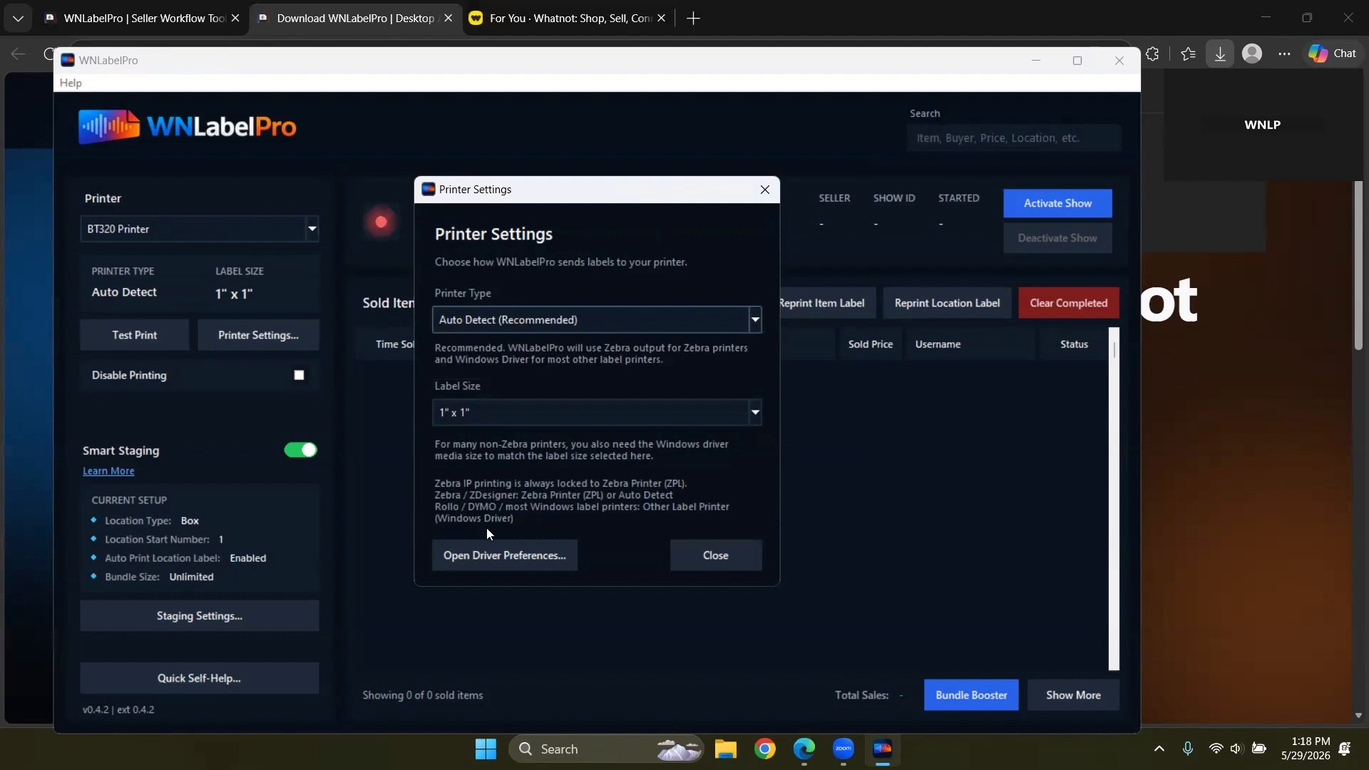
left_click(715, 554)
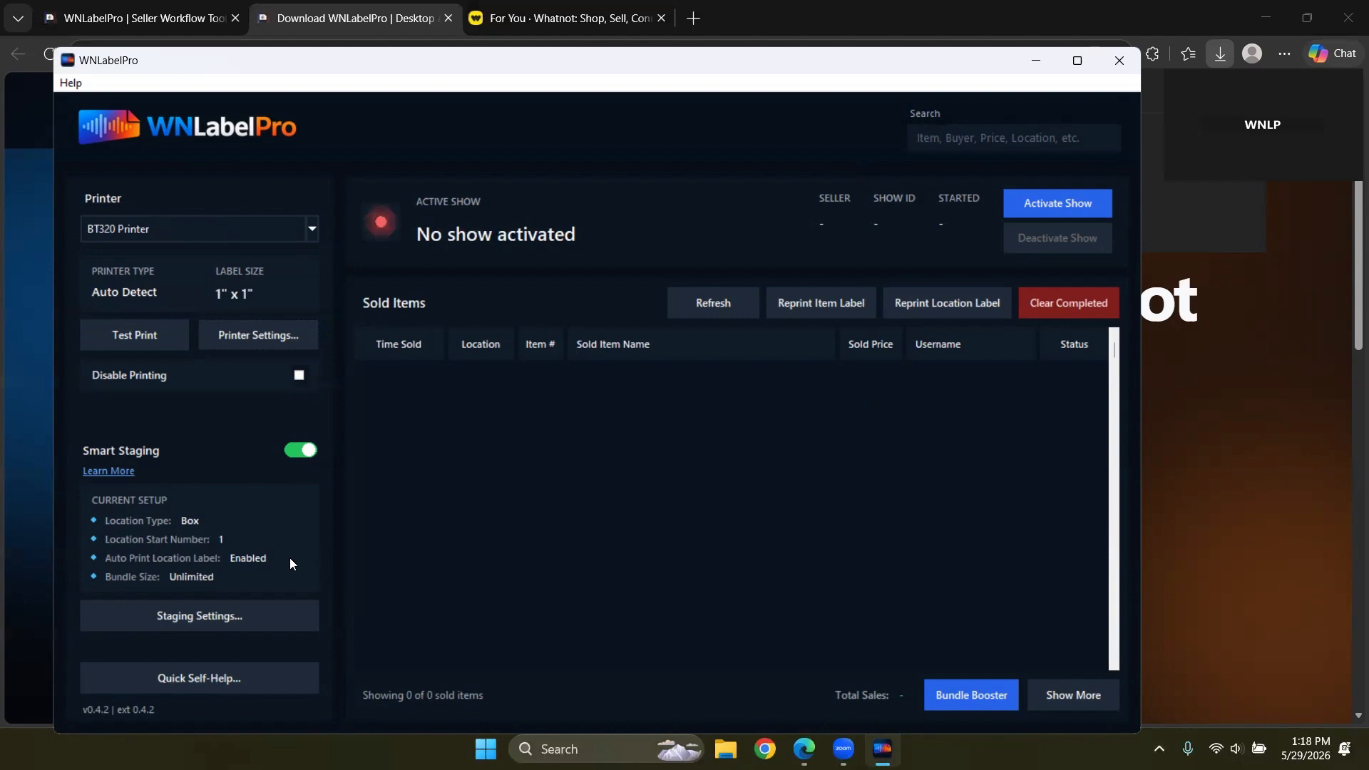
left_click(188, 616)
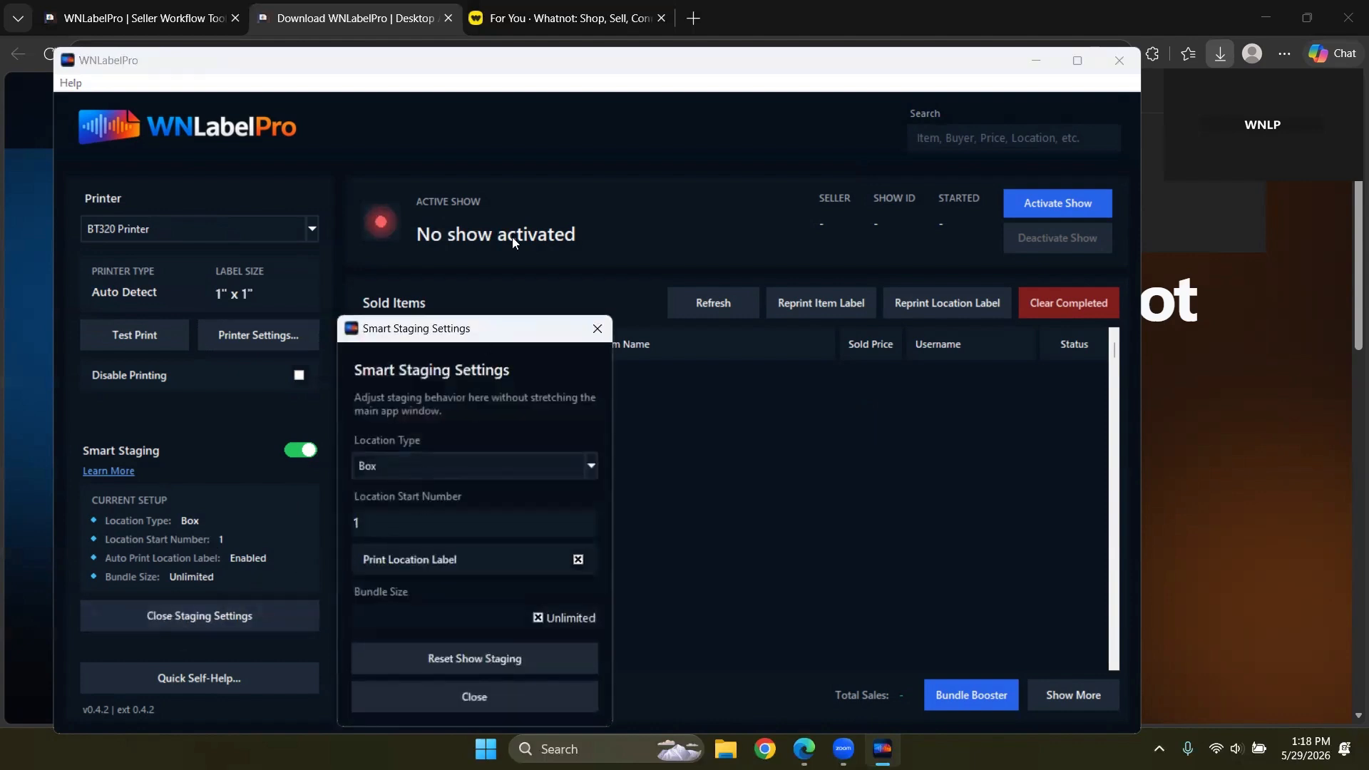
Step: Keep Box locations from 1, change bundle size from Unlimited to 3, and minimise WNLabelPro
left_click(417, 389)
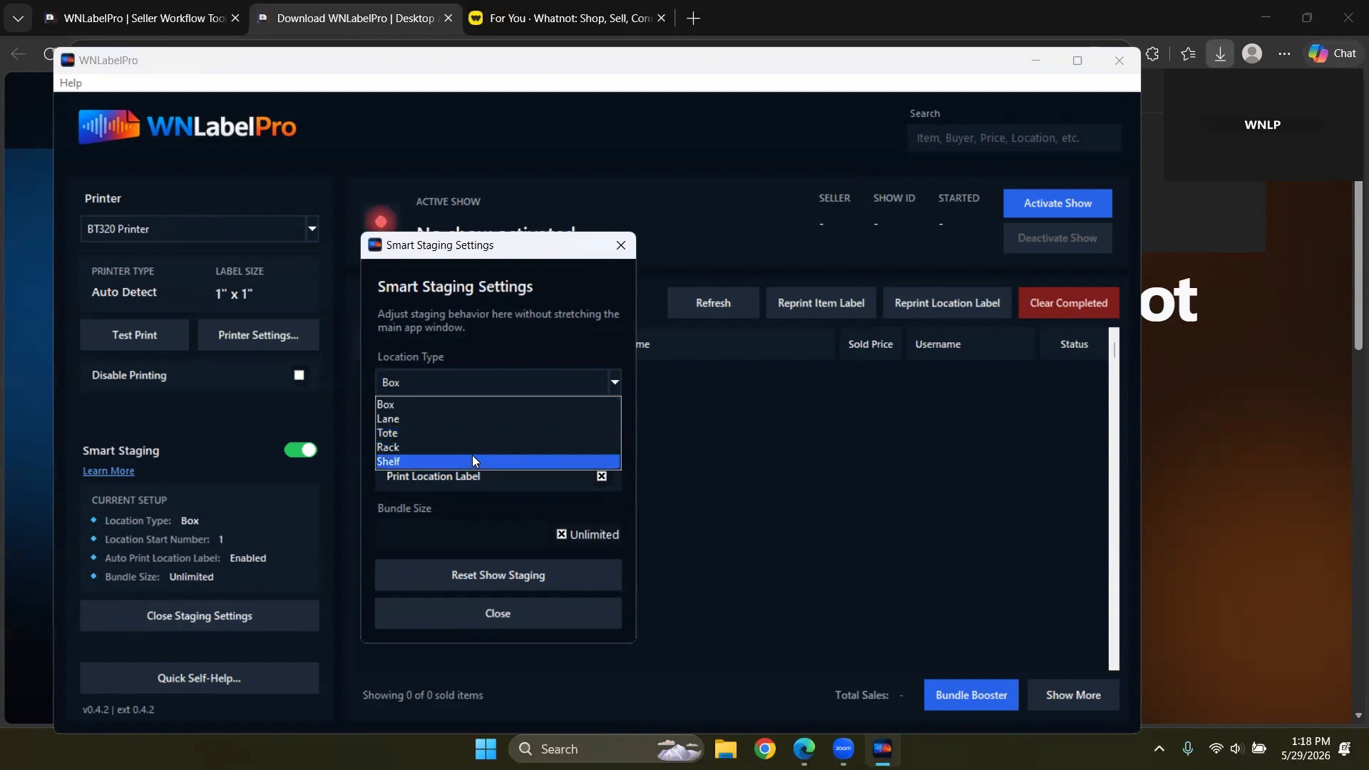
left_click(525, 344)
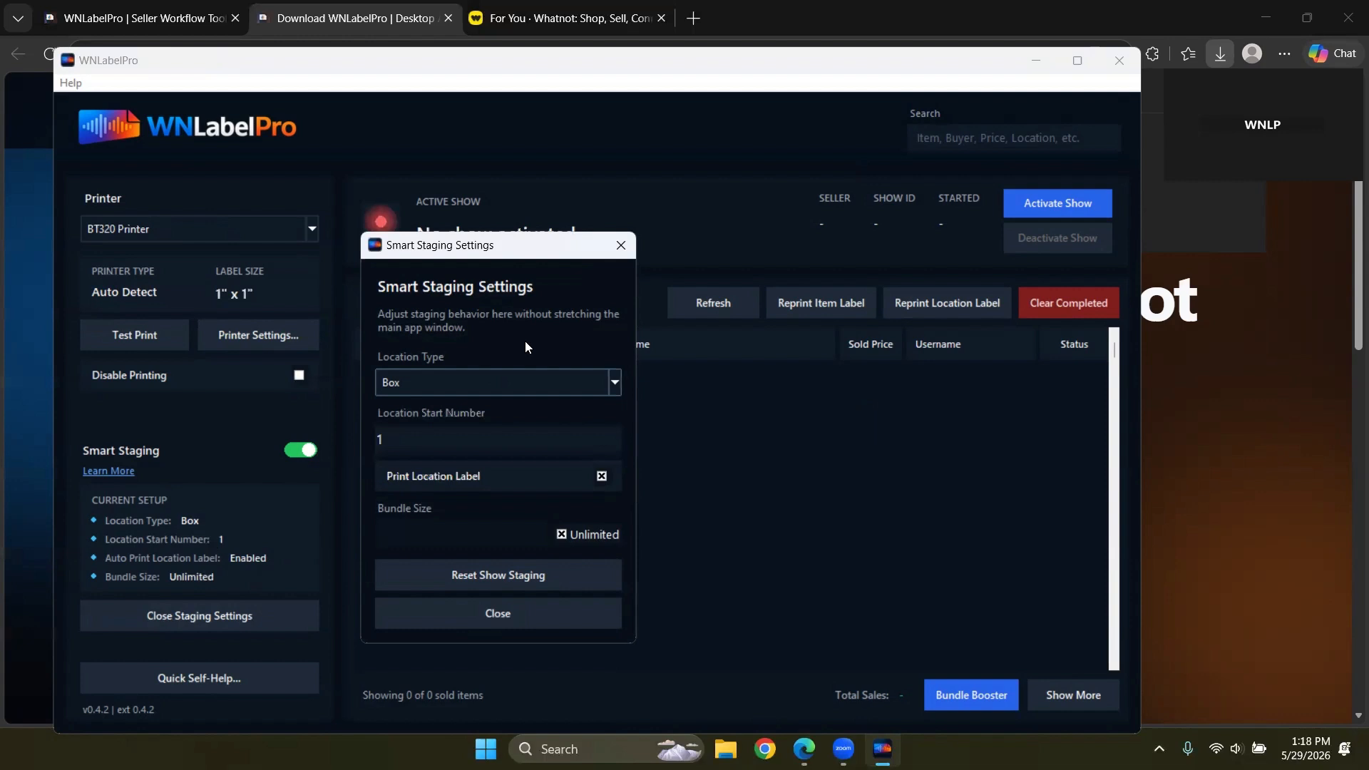
left_click(412, 446)
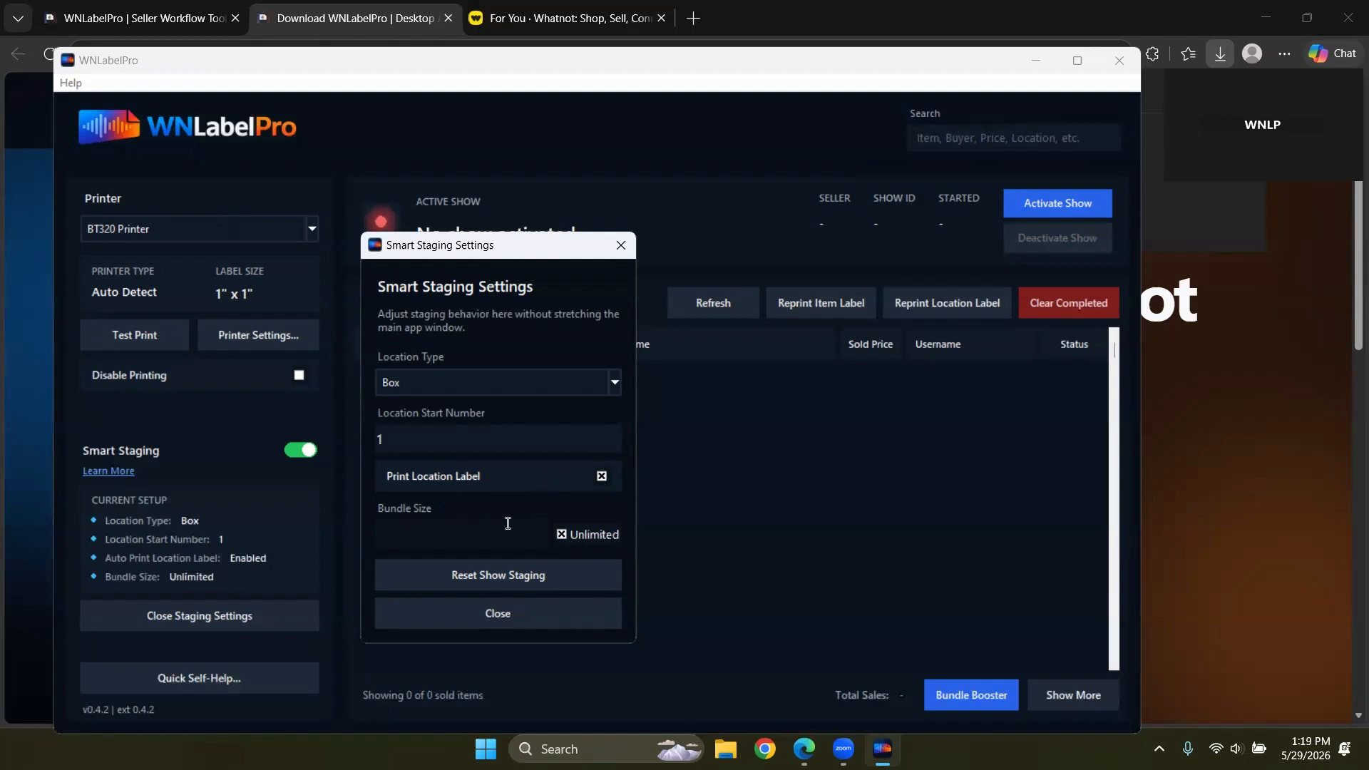
left_click(563, 538)
left_click(467, 538)
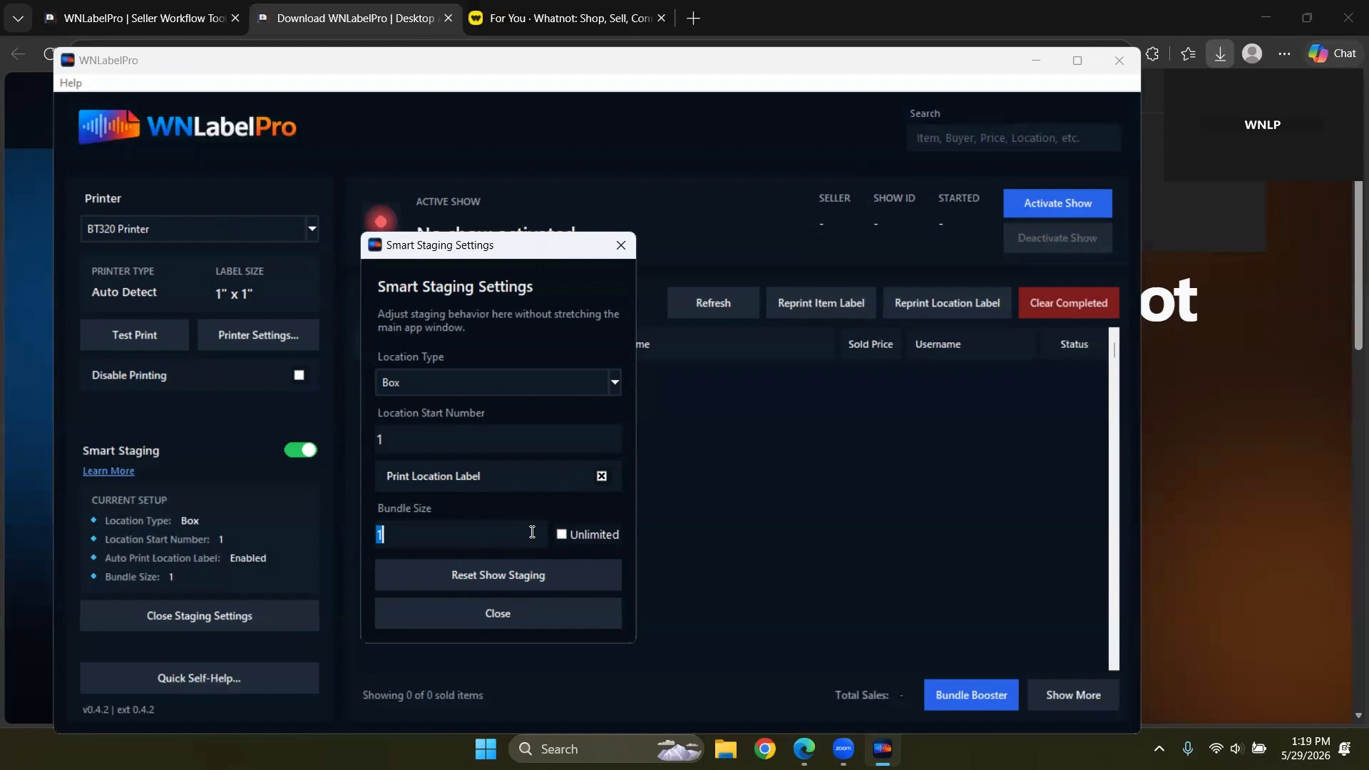
type("3")
left_click(461, 614)
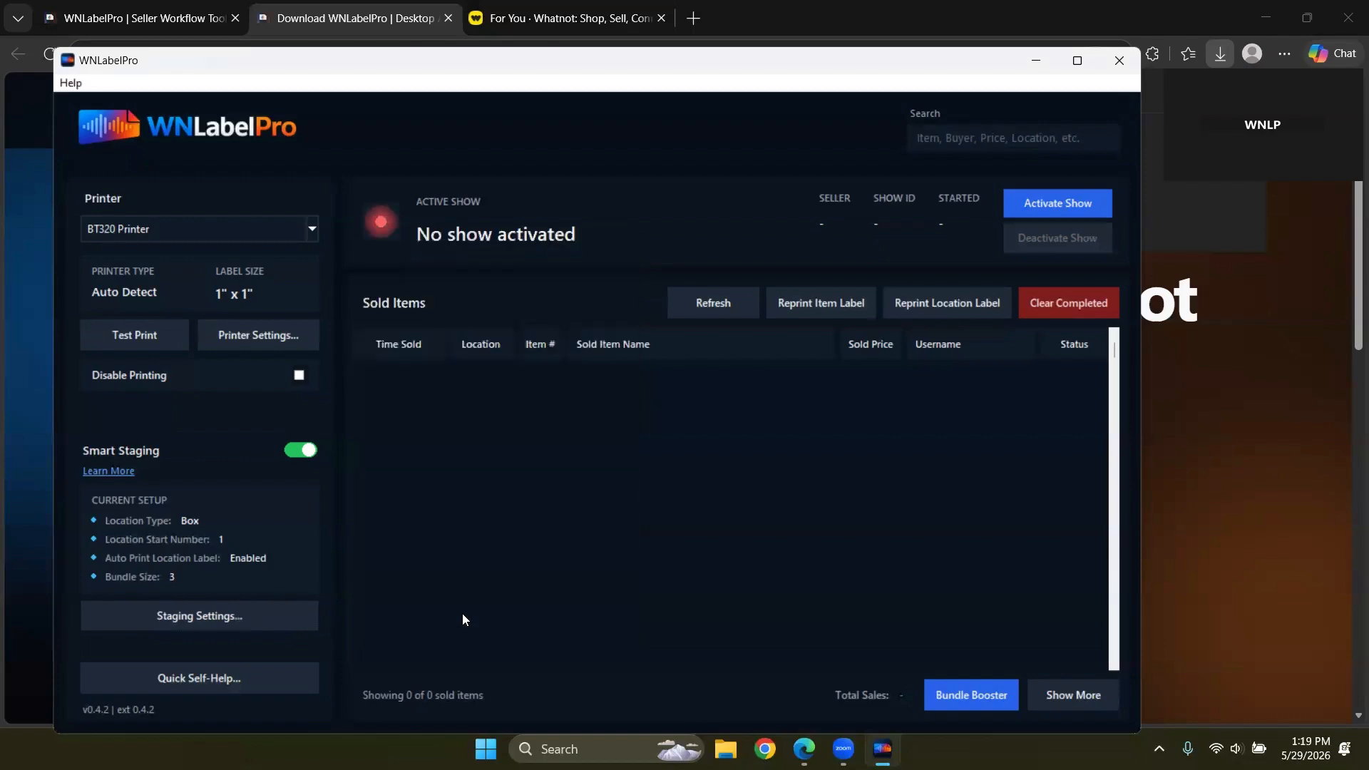
left_click(1036, 66)
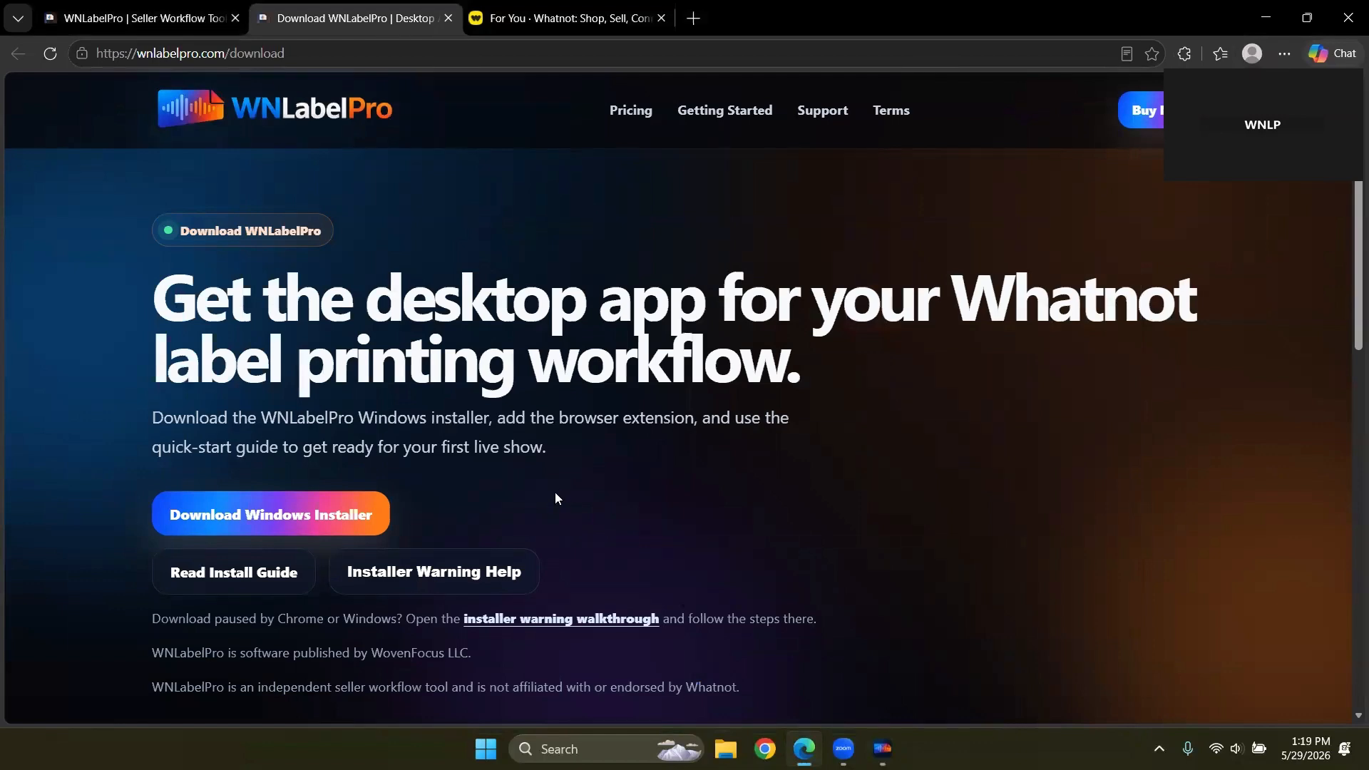
Step: Read the Microsoft Edge install steps, then open the Companion's Chrome Web Store listing
scroll(505, 405, "down", 3)
left_click(151, 22)
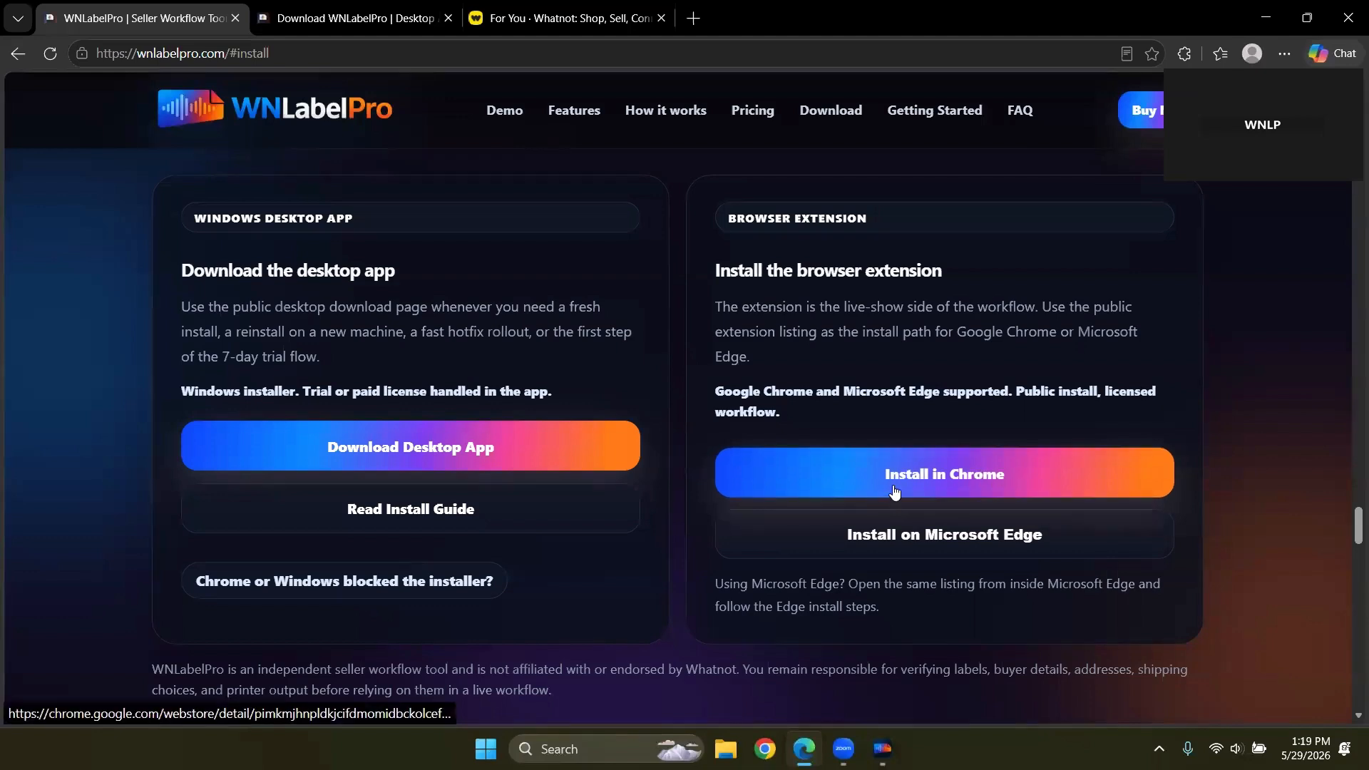
left_click(900, 542)
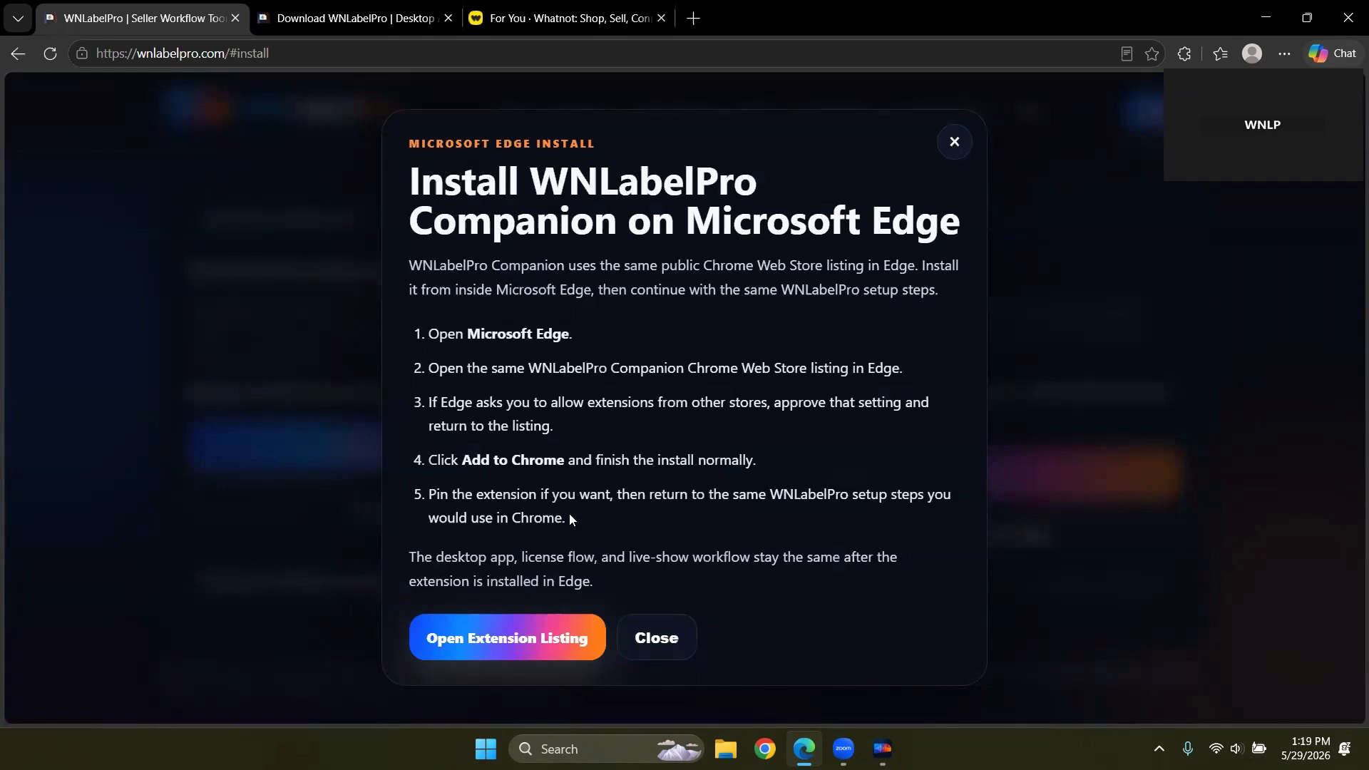
left_click(653, 634)
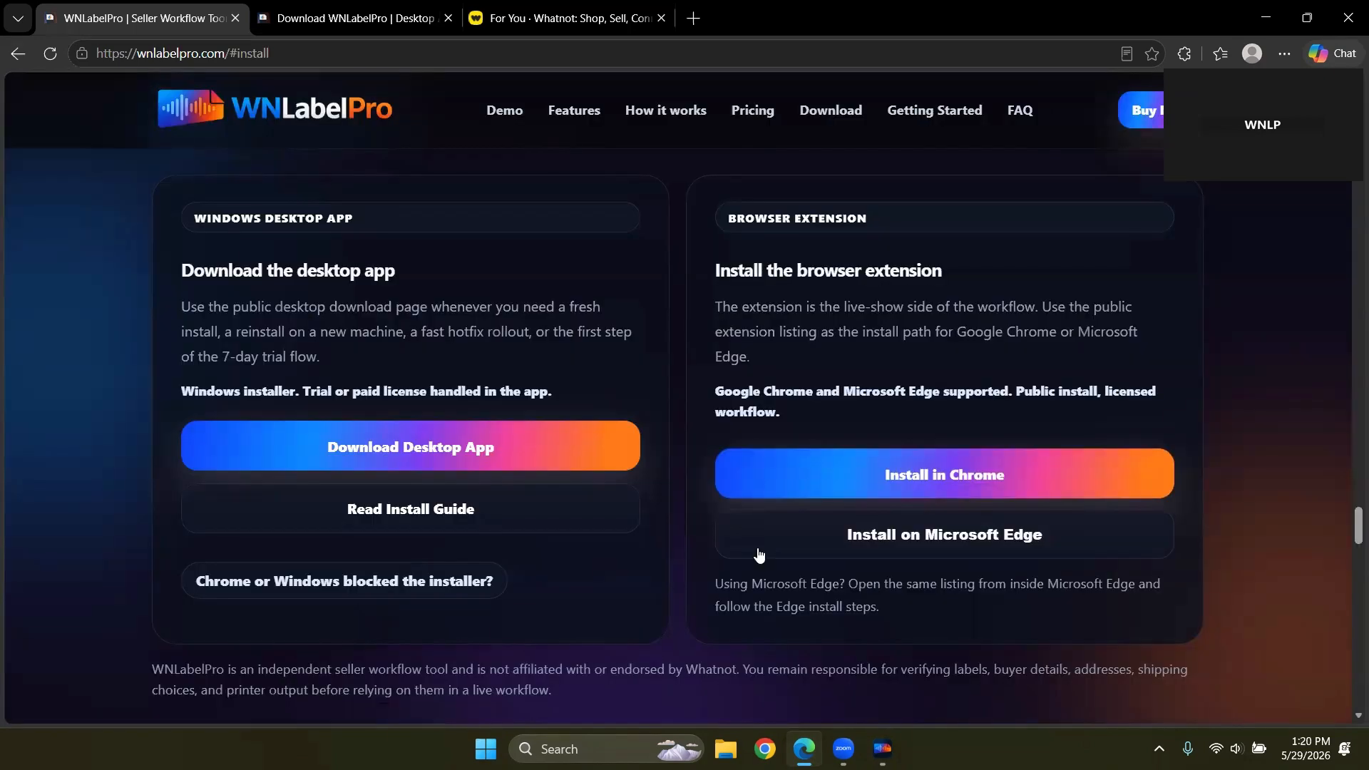
left_click(940, 467)
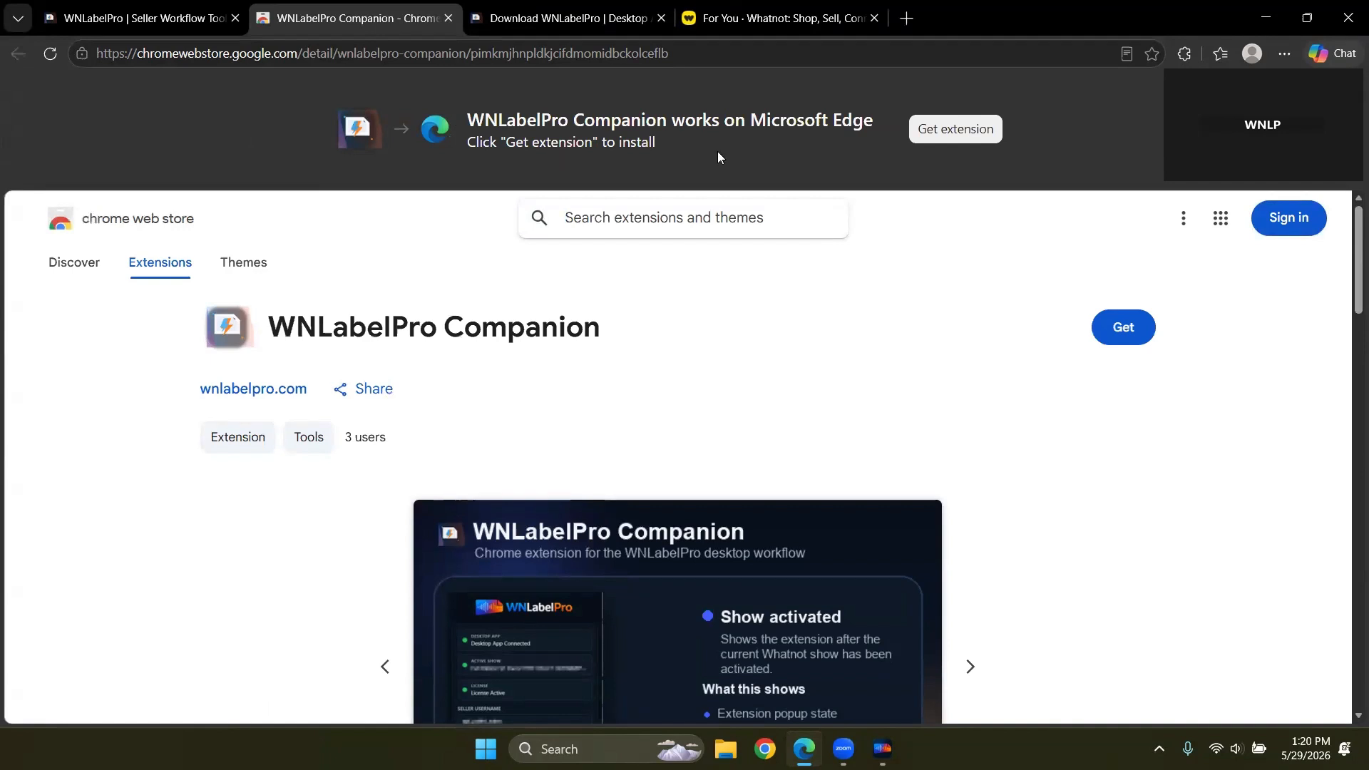
Step: Add WNLabelPro Companion to Edge, pin it to the toolbar, and check its popup
left_click(1116, 328)
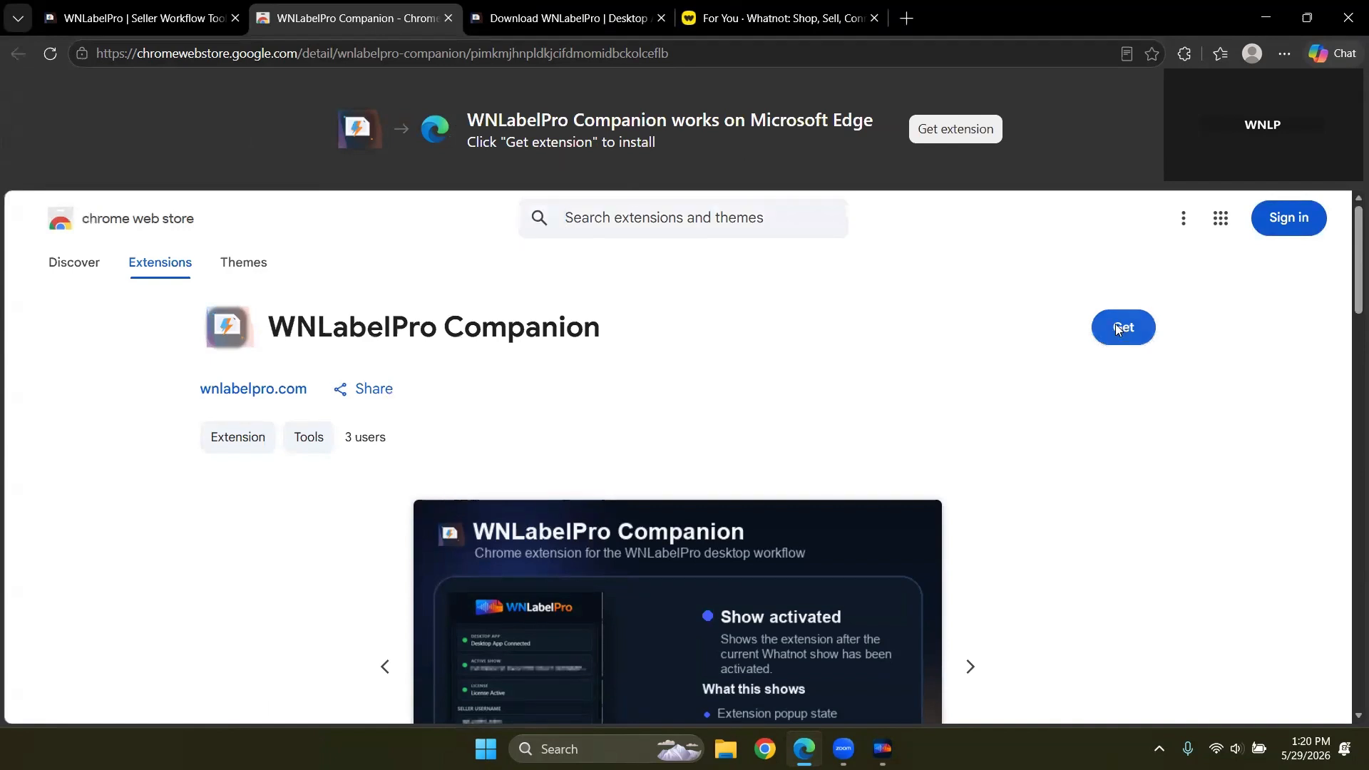
left_click(1043, 271)
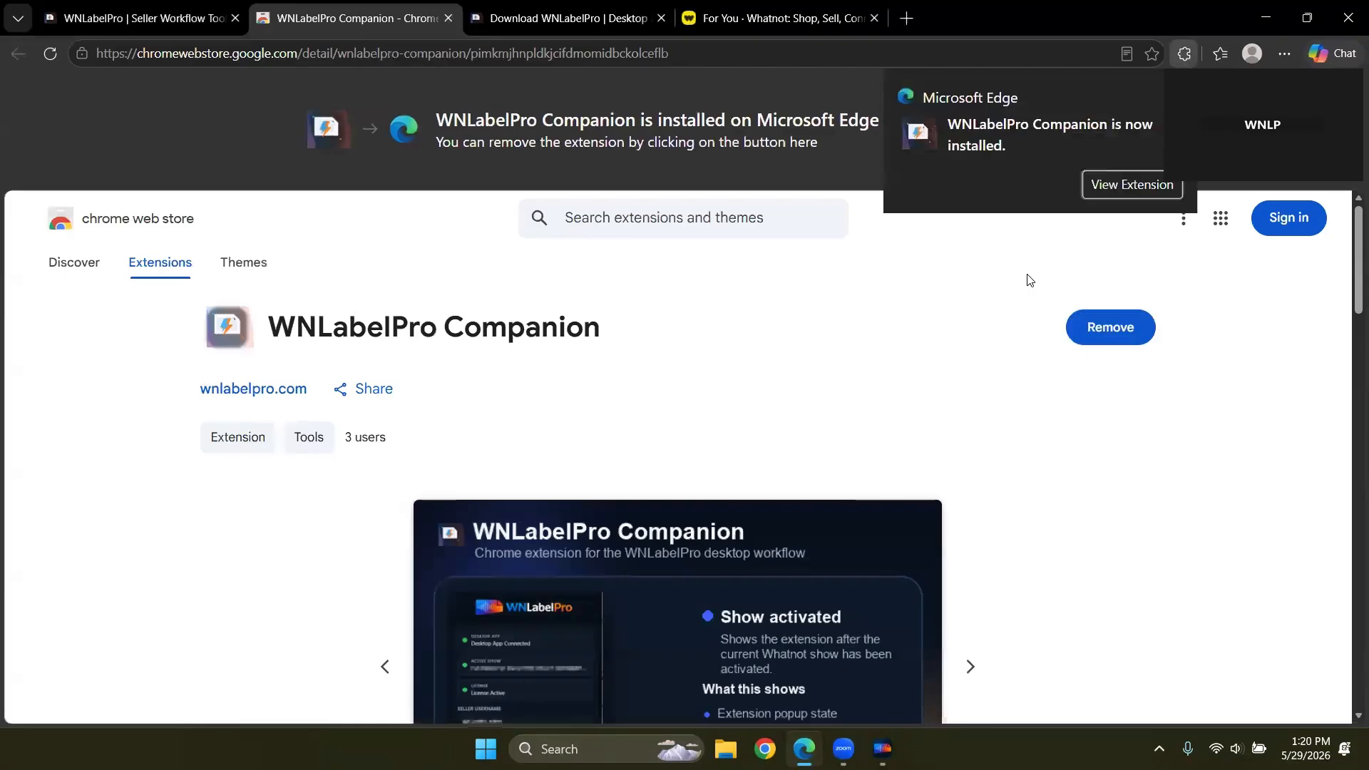
left_click(1185, 54)
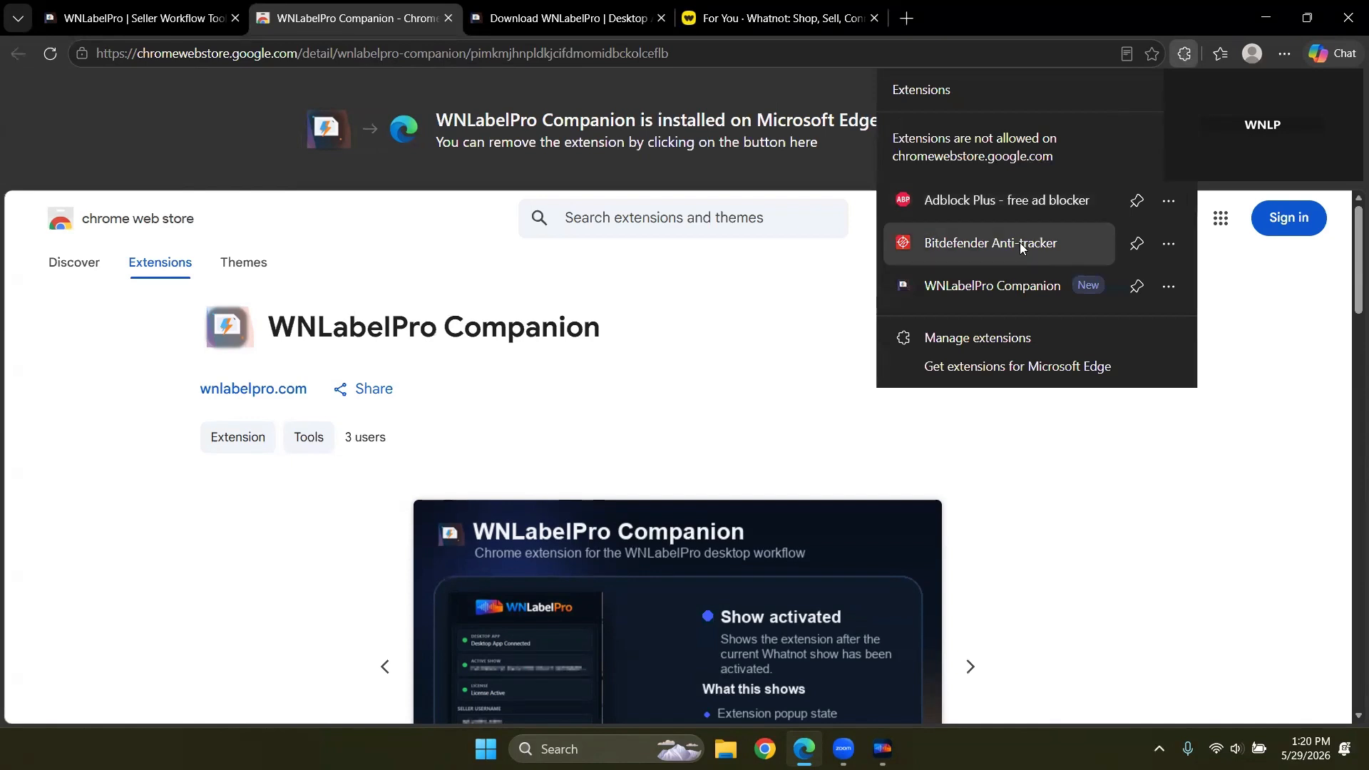
left_click(1137, 287)
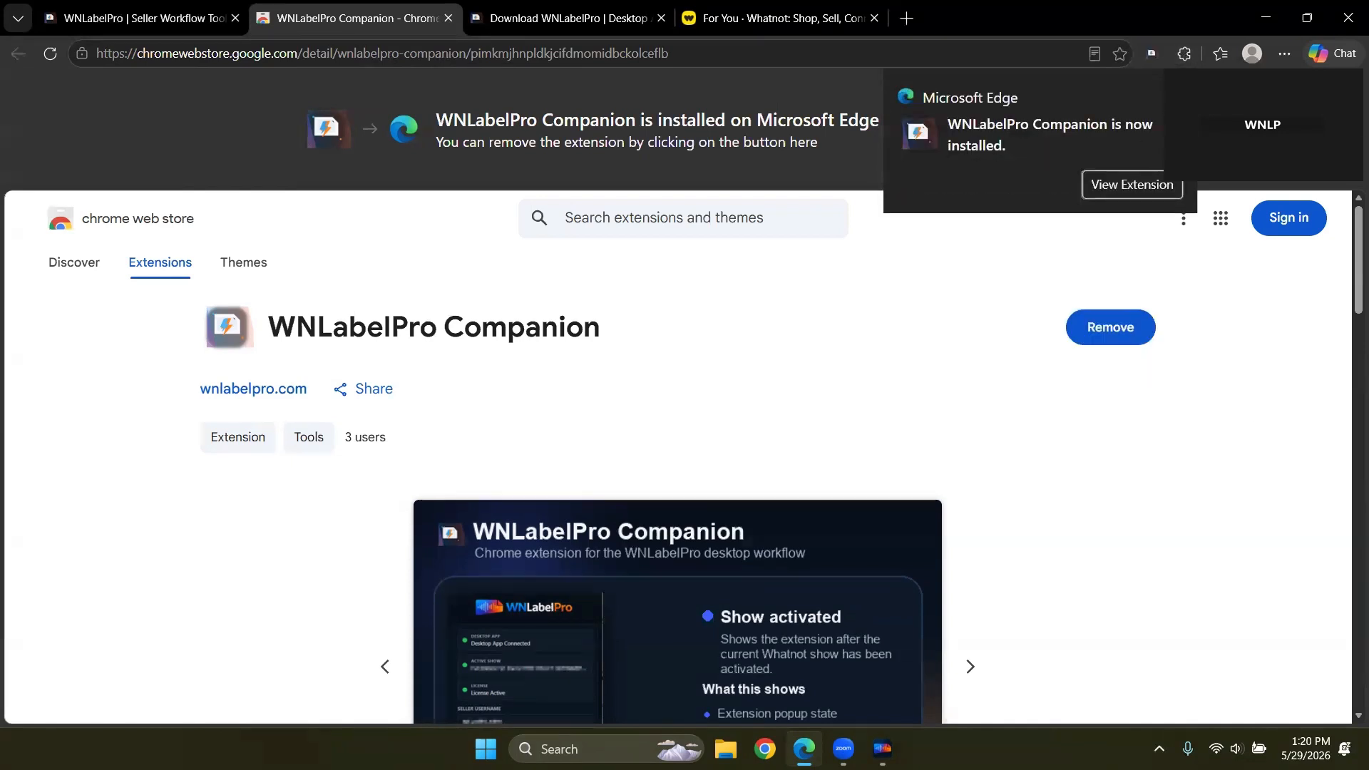
left_click(1152, 54)
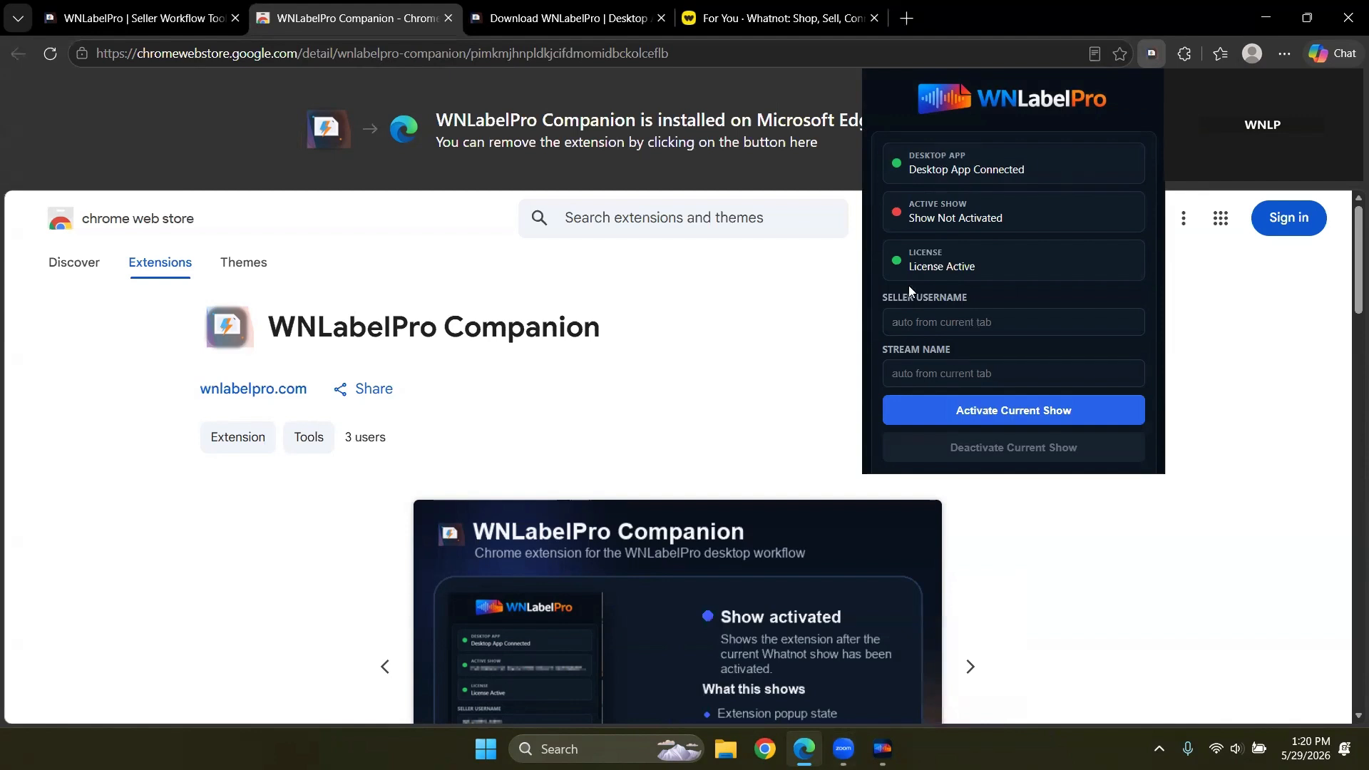
left_click(1246, 394)
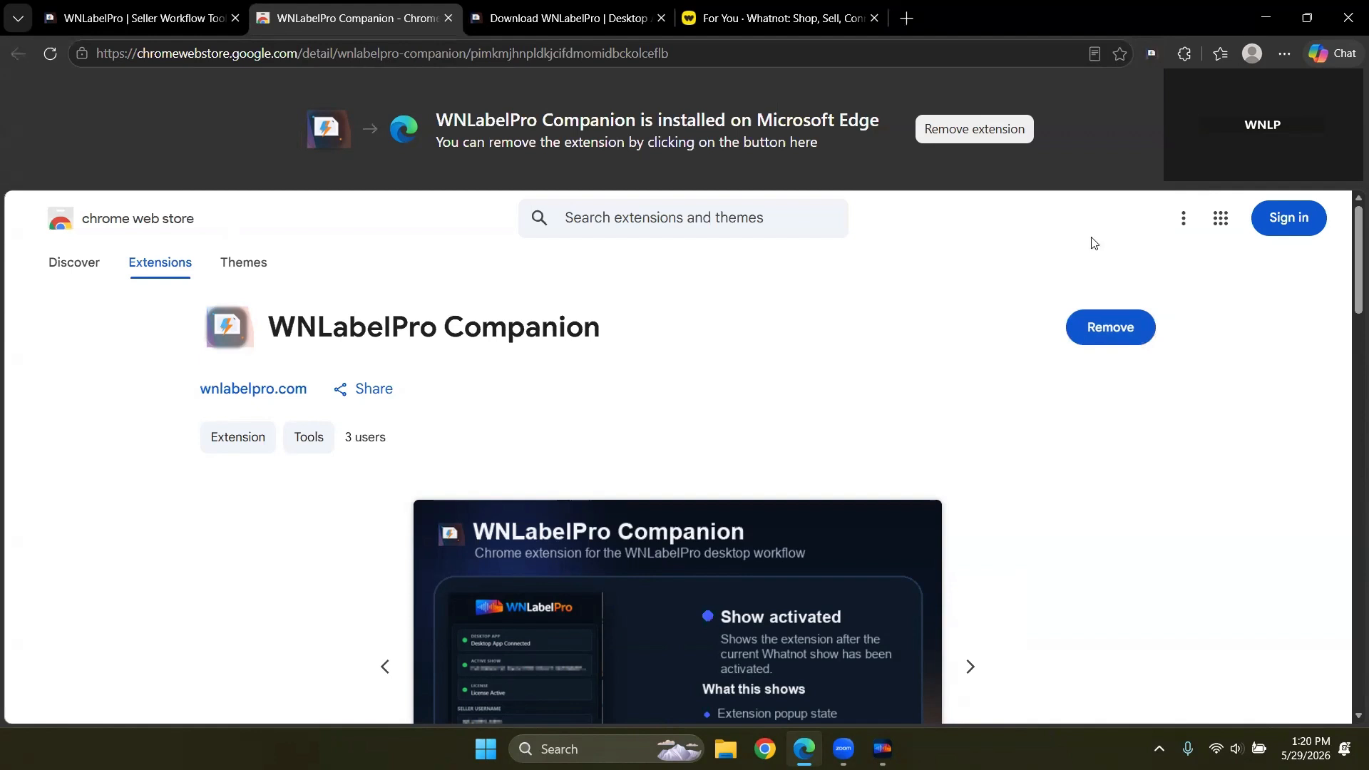
Step: Restart Edge, go to whatnot.com, and open the first live auction show
left_click(1348, 28)
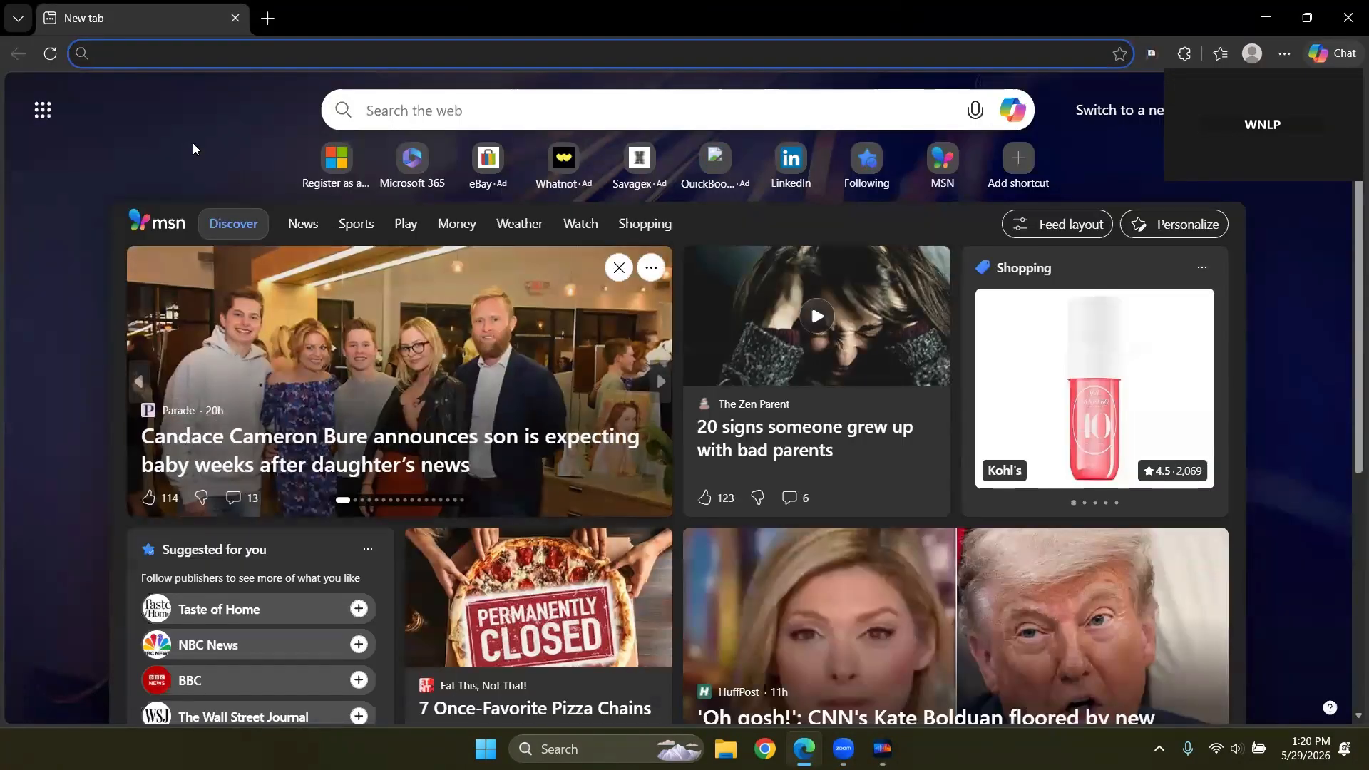
left_click(127, 47)
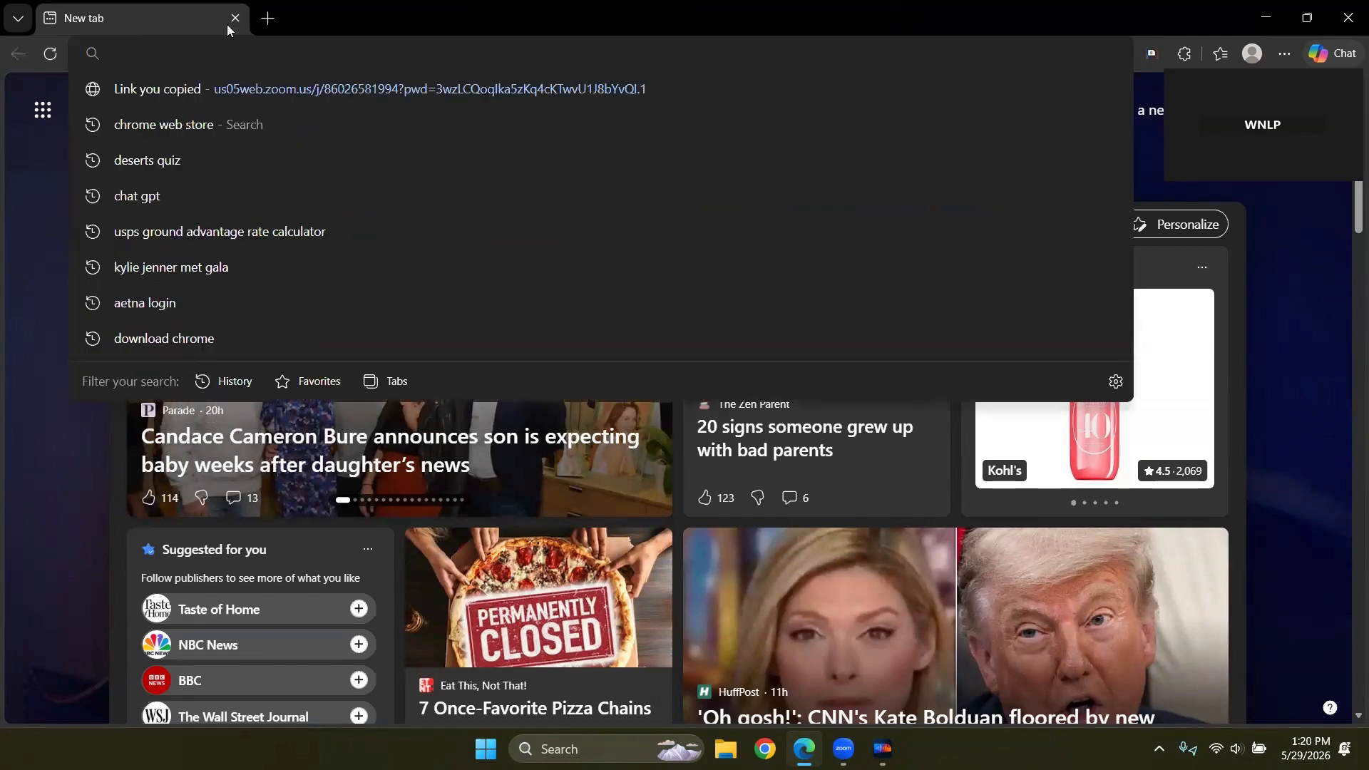
type("whatnot")
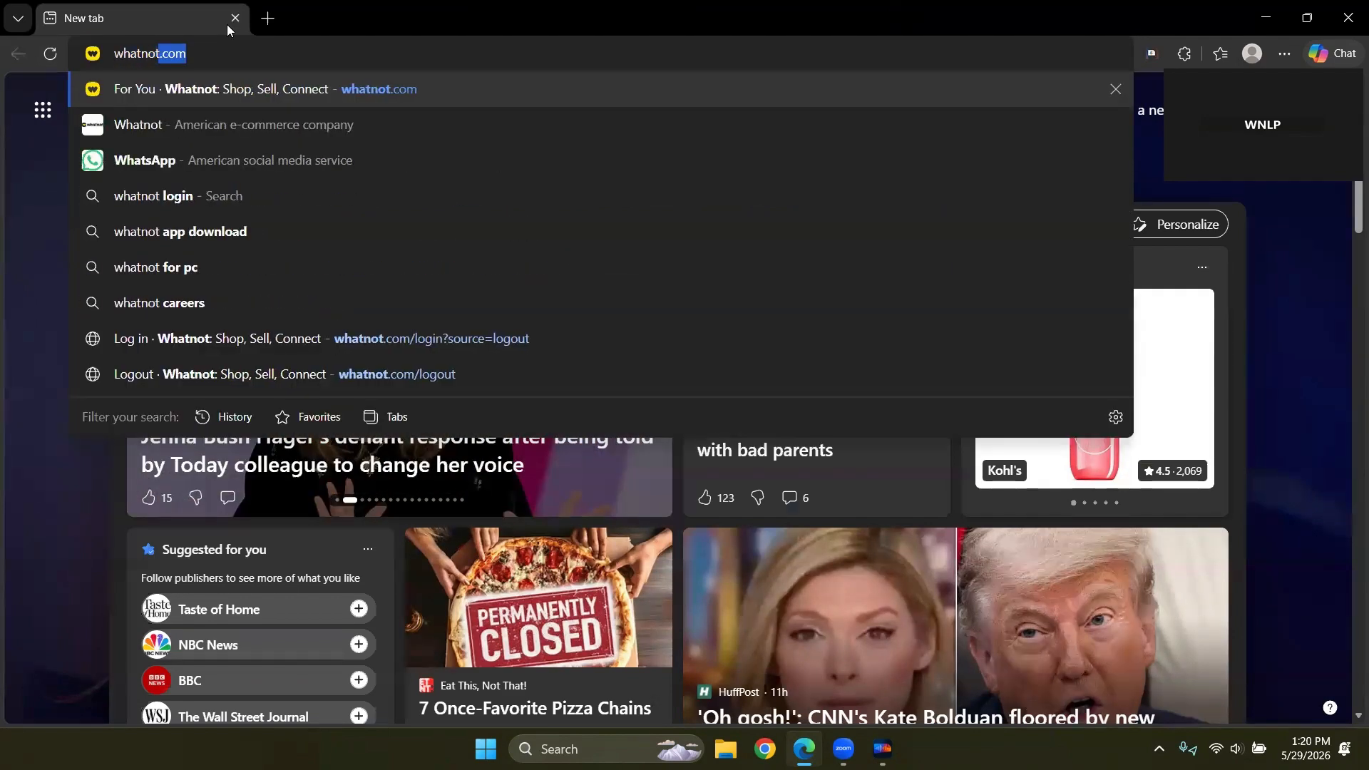
key("Return")
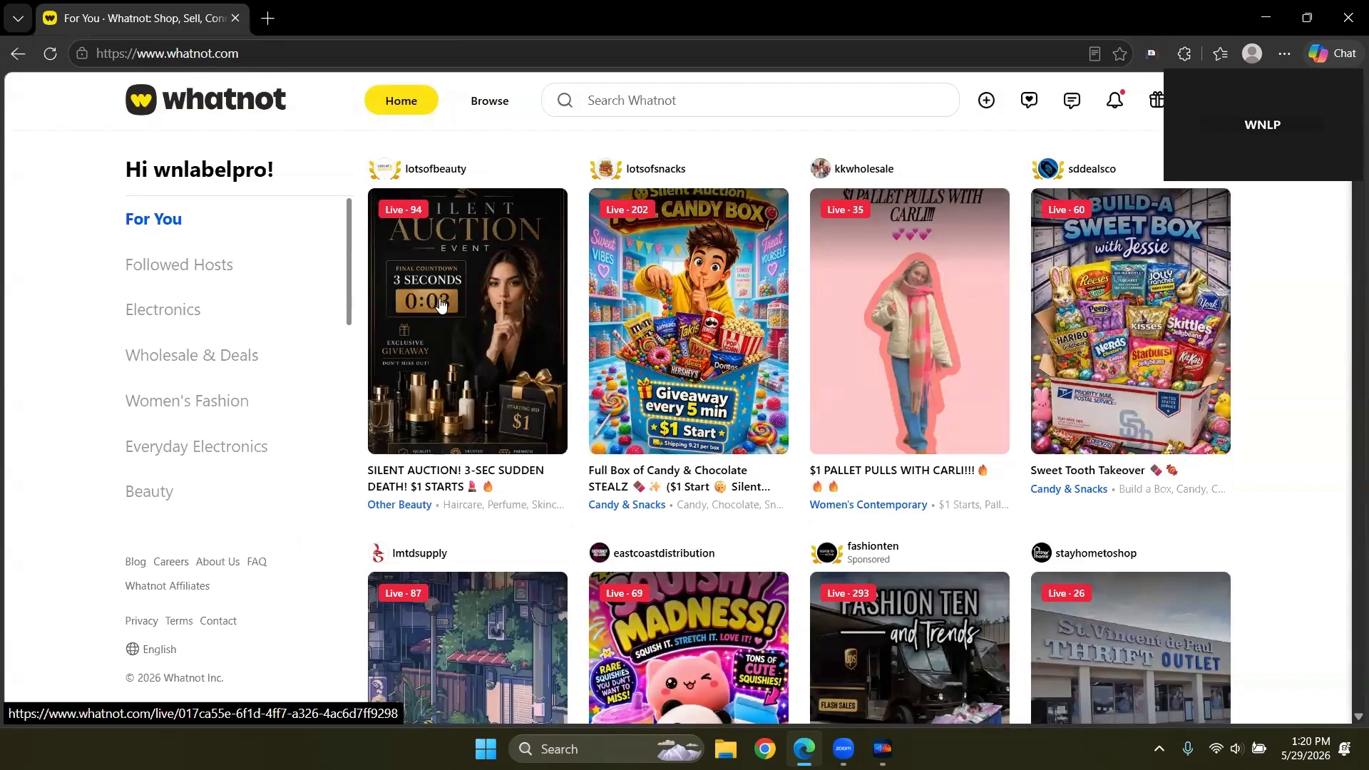
left_click(440, 305)
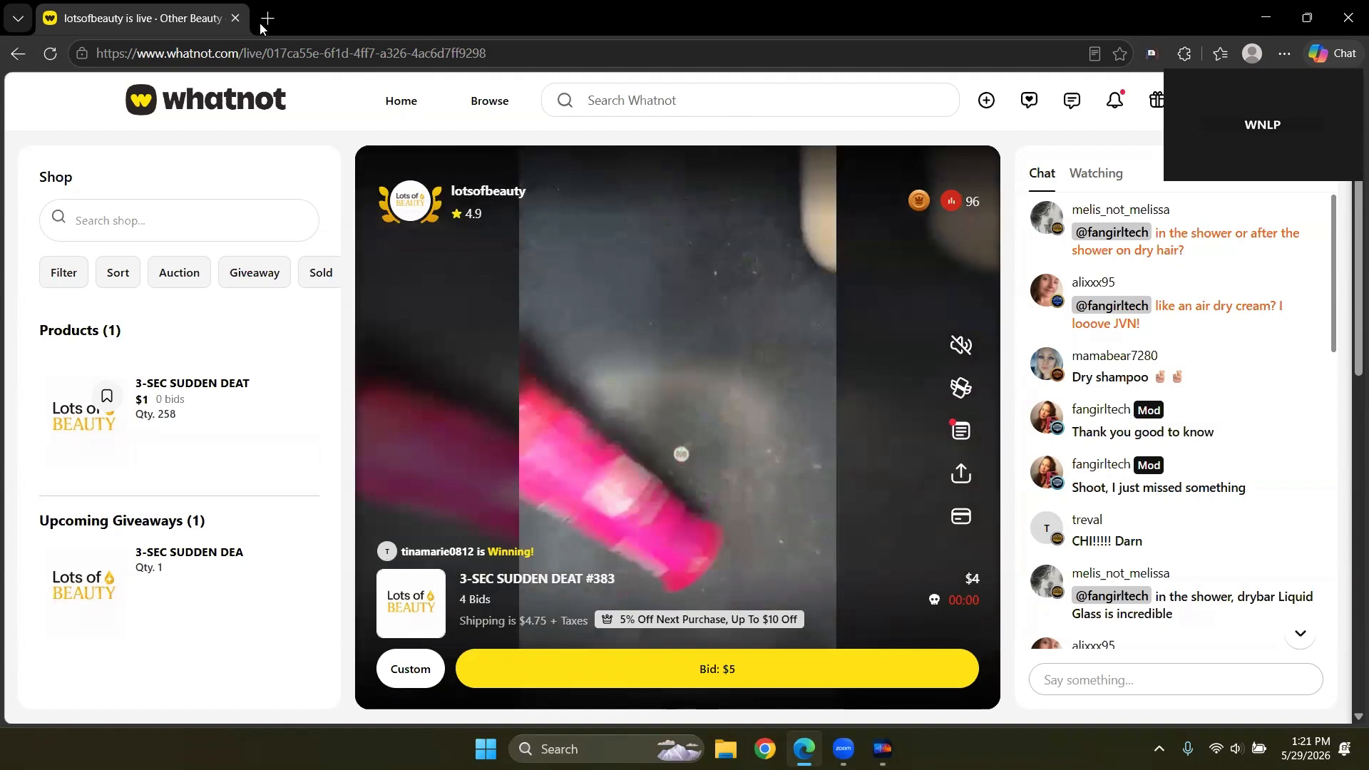
Step: Check the Companion extension's status on the live show and restore the WNLabelPro window
left_click(1151, 54)
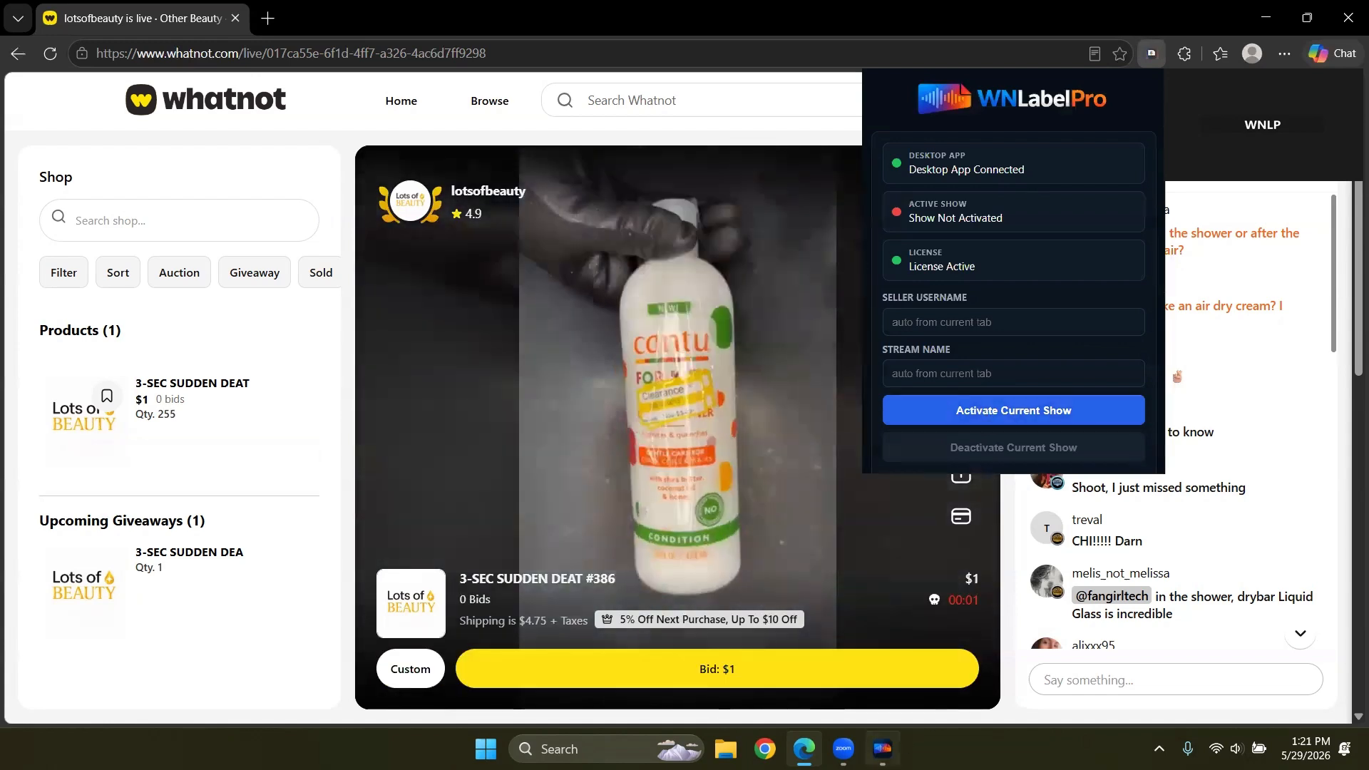
left_click(882, 749)
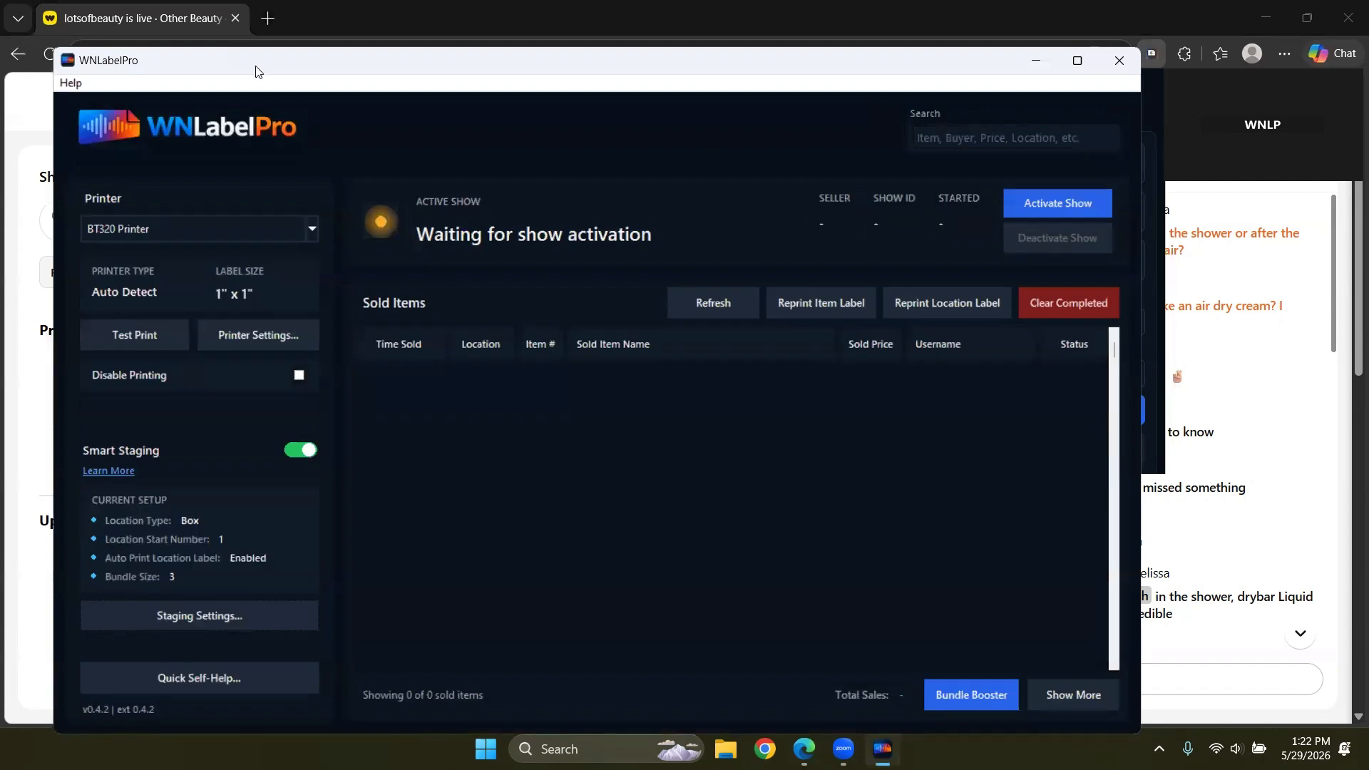
Step: Move the WNLabelPro window right and activate the silent auction show to log its sold items
left_click_drag(256, 67, 341, 59)
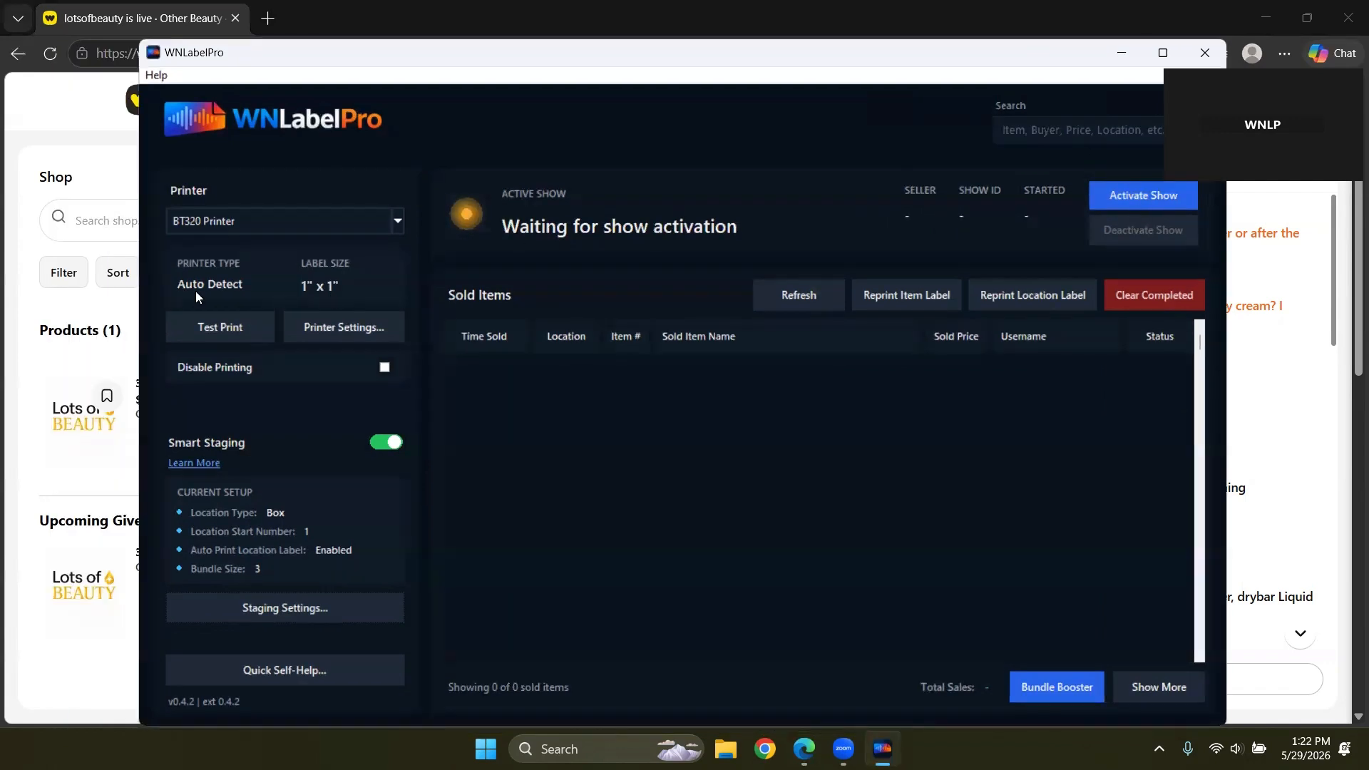
left_click(1149, 204)
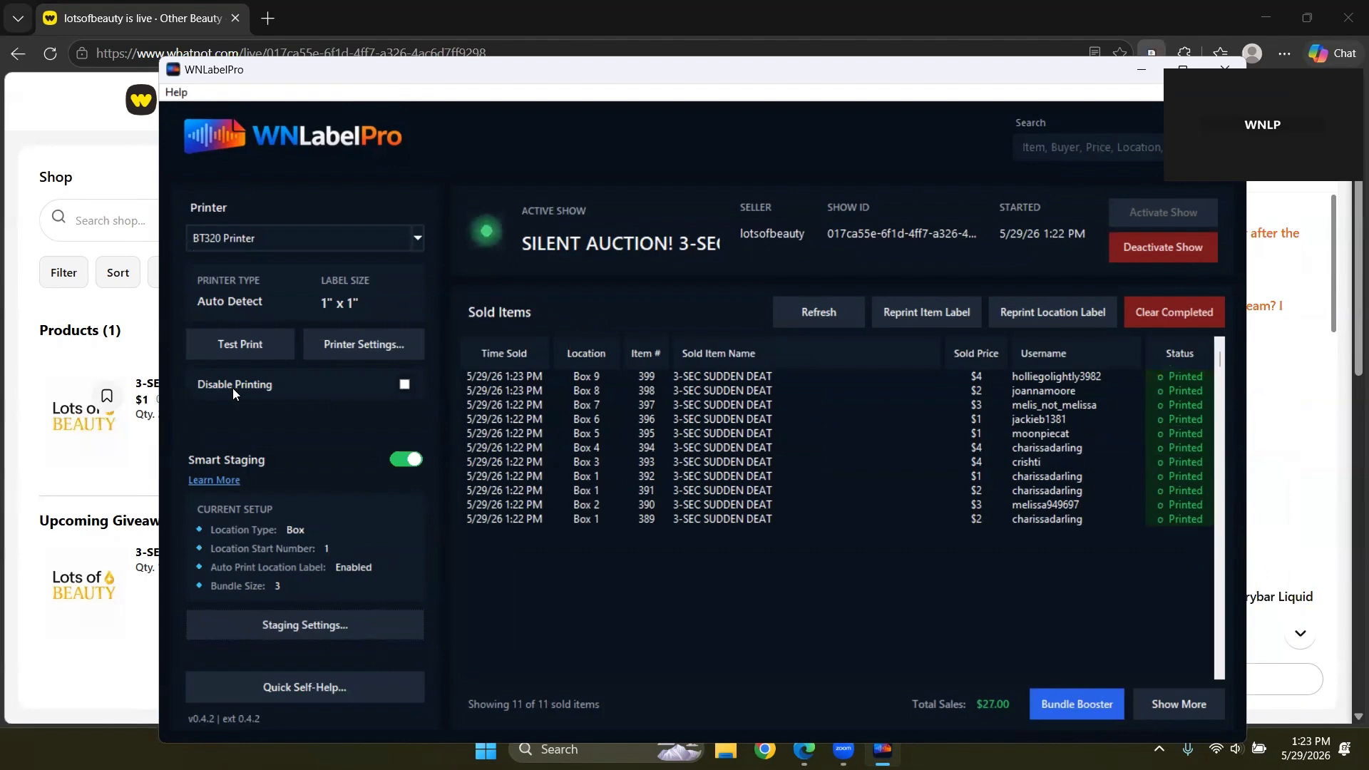
Step: Disable label printing so new sales stay Queued, and nudge the WNLabelPro window up-left
left_click(404, 386)
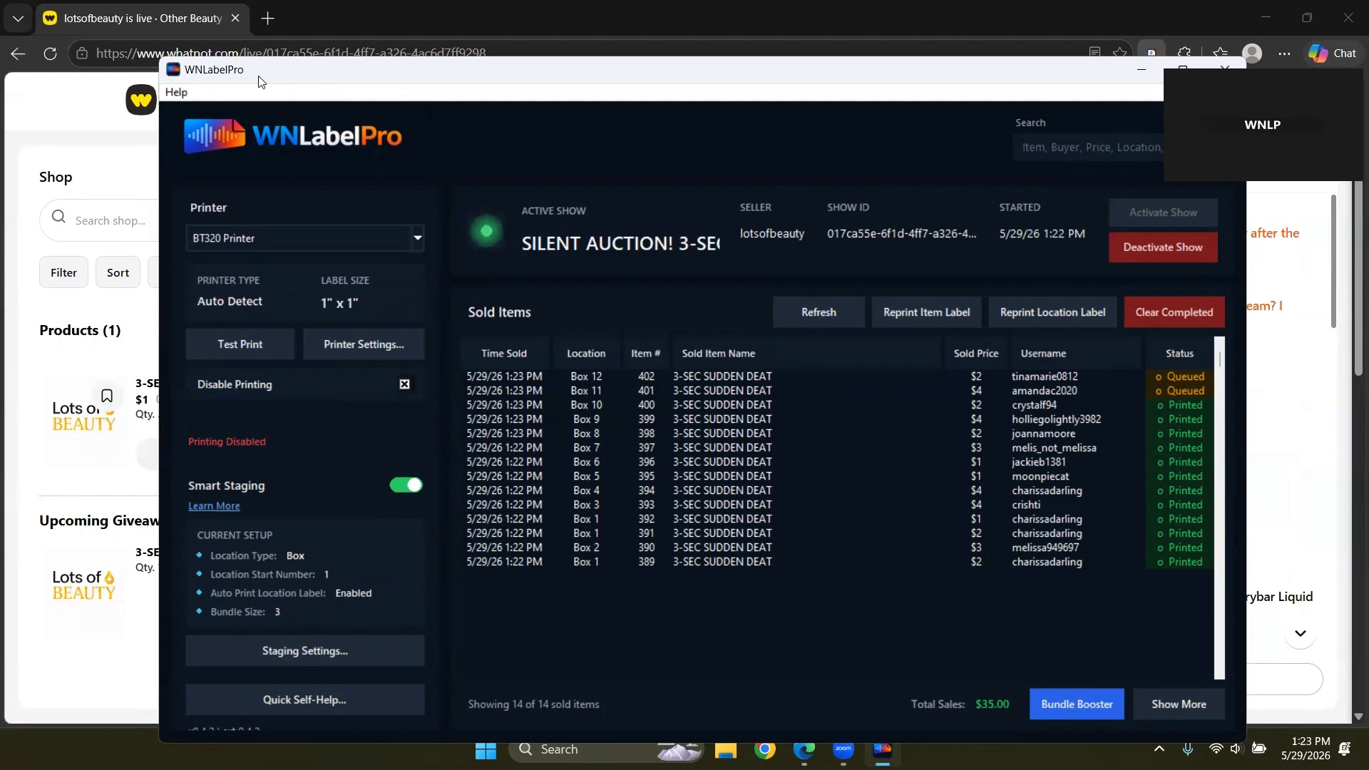
left_click_drag(259, 80, 236, 60)
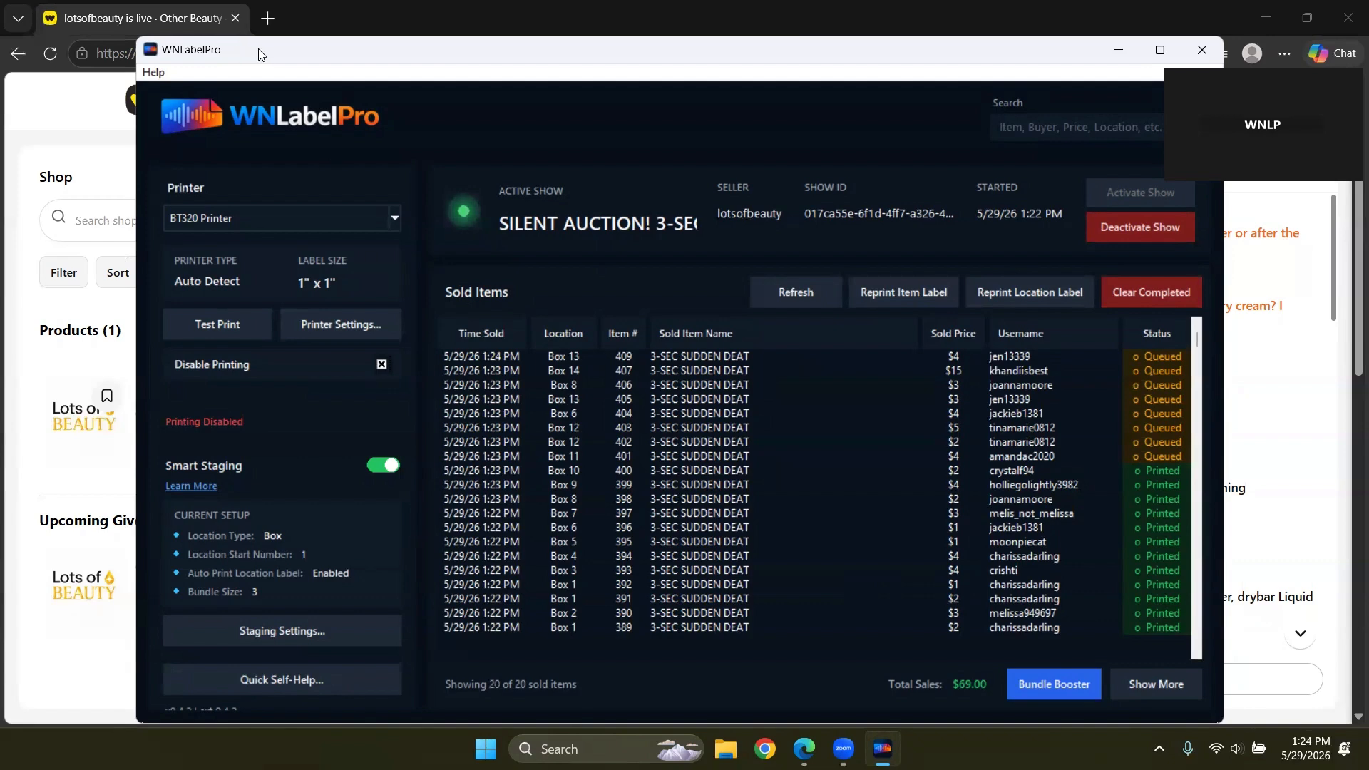
left_click_drag(258, 52, 249, 38)
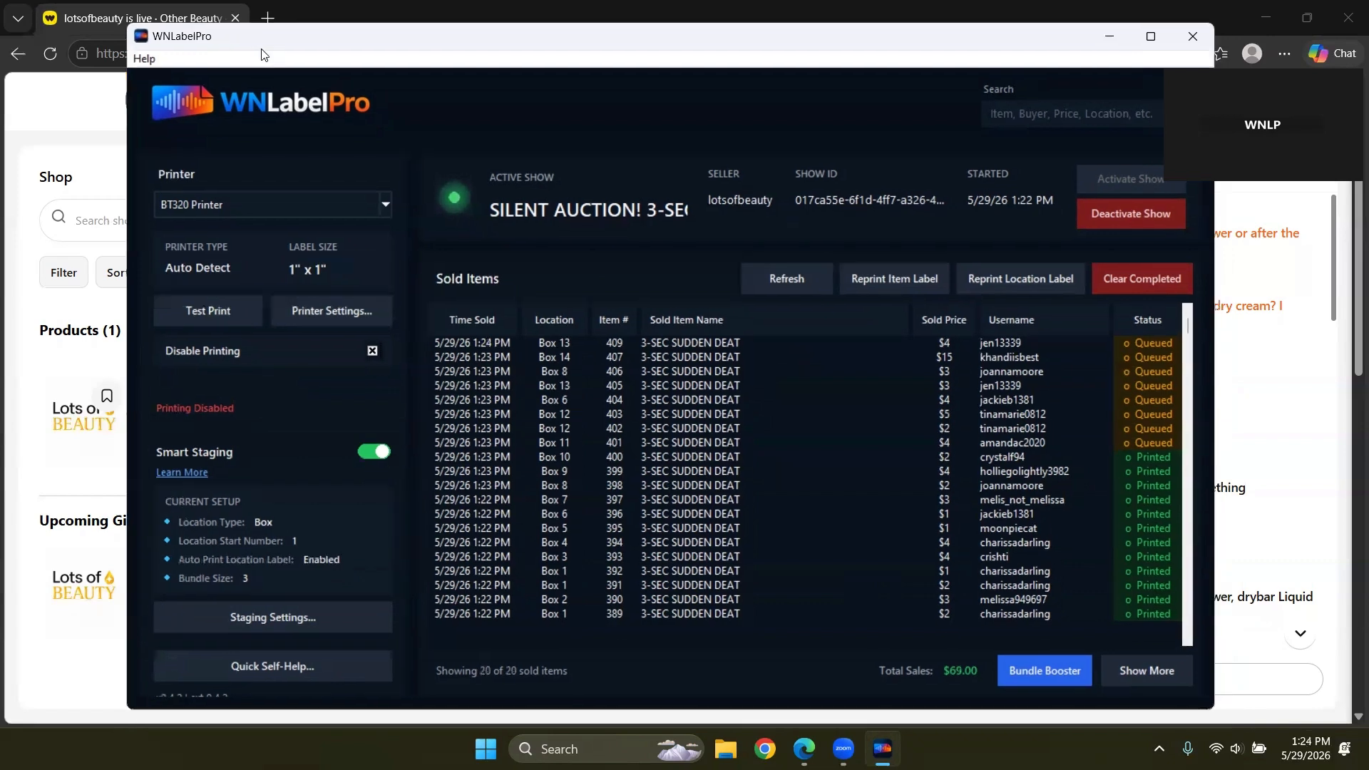
Step: Open Bundle Booster, shift it right, and sort its buyers by the Left To Fill column
left_click(1029, 682)
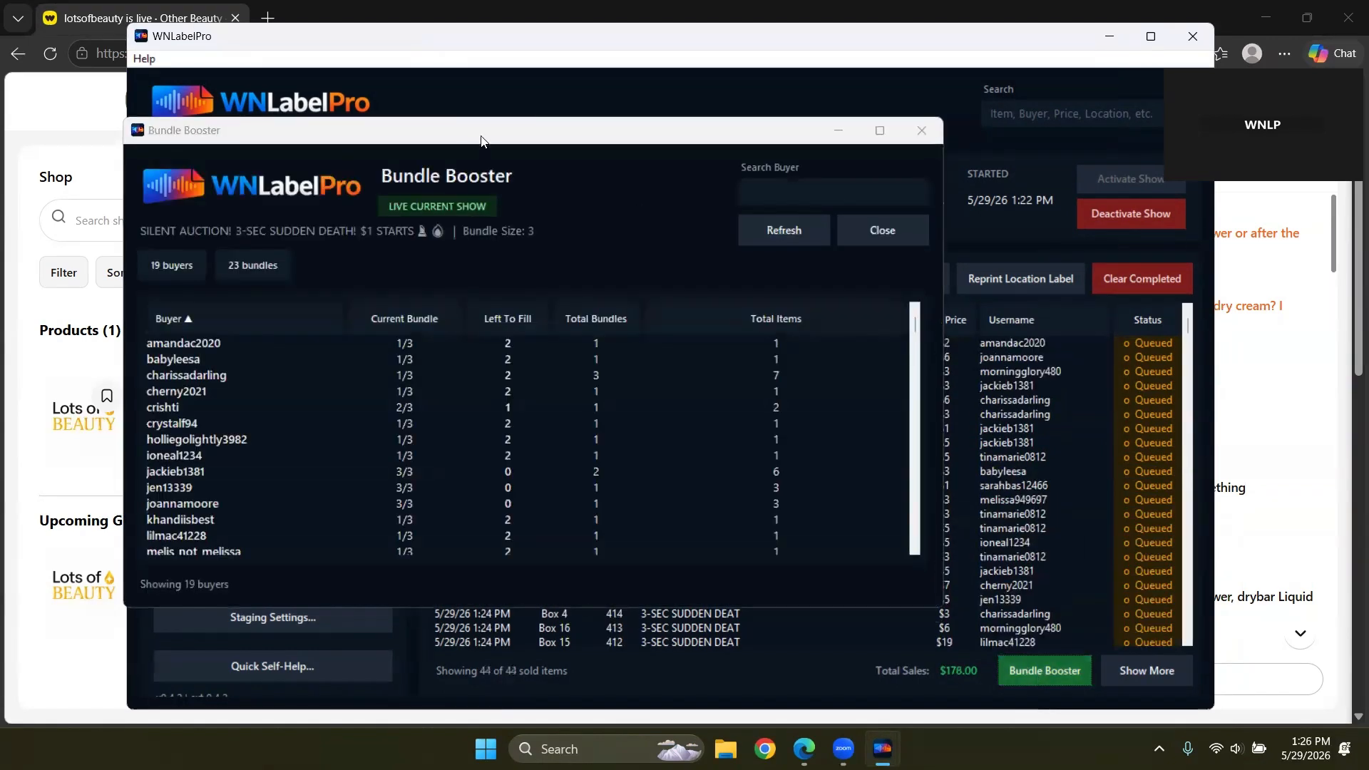
left_click_drag(481, 141, 583, 147)
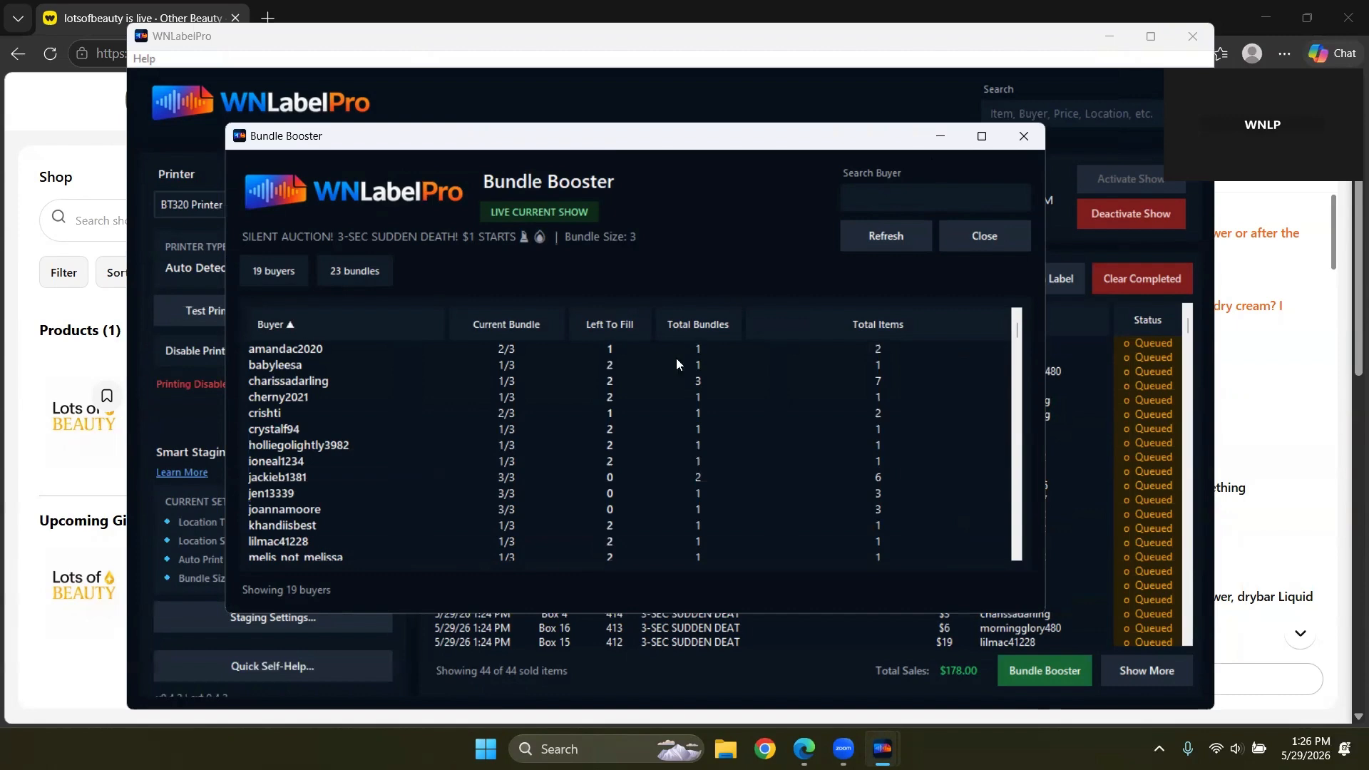
left_click(882, 389)
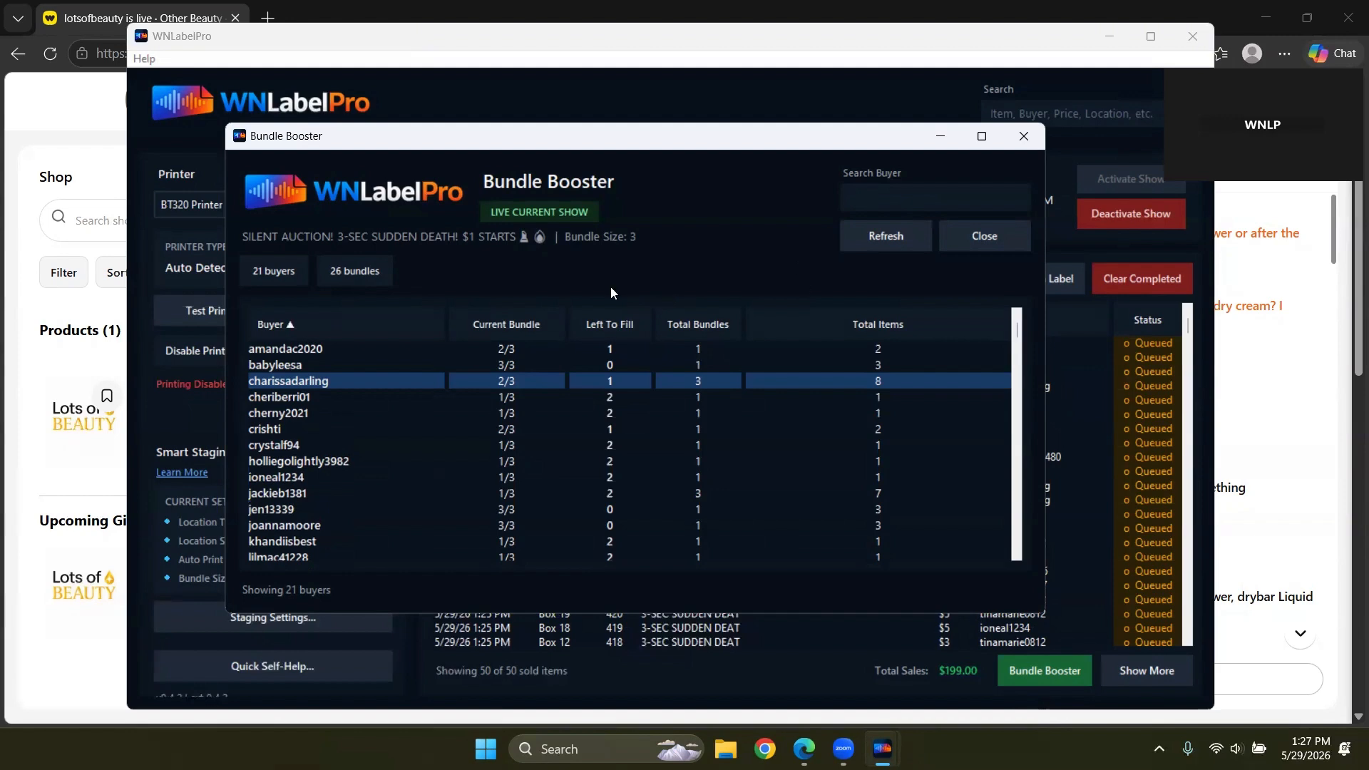
left_click(617, 326)
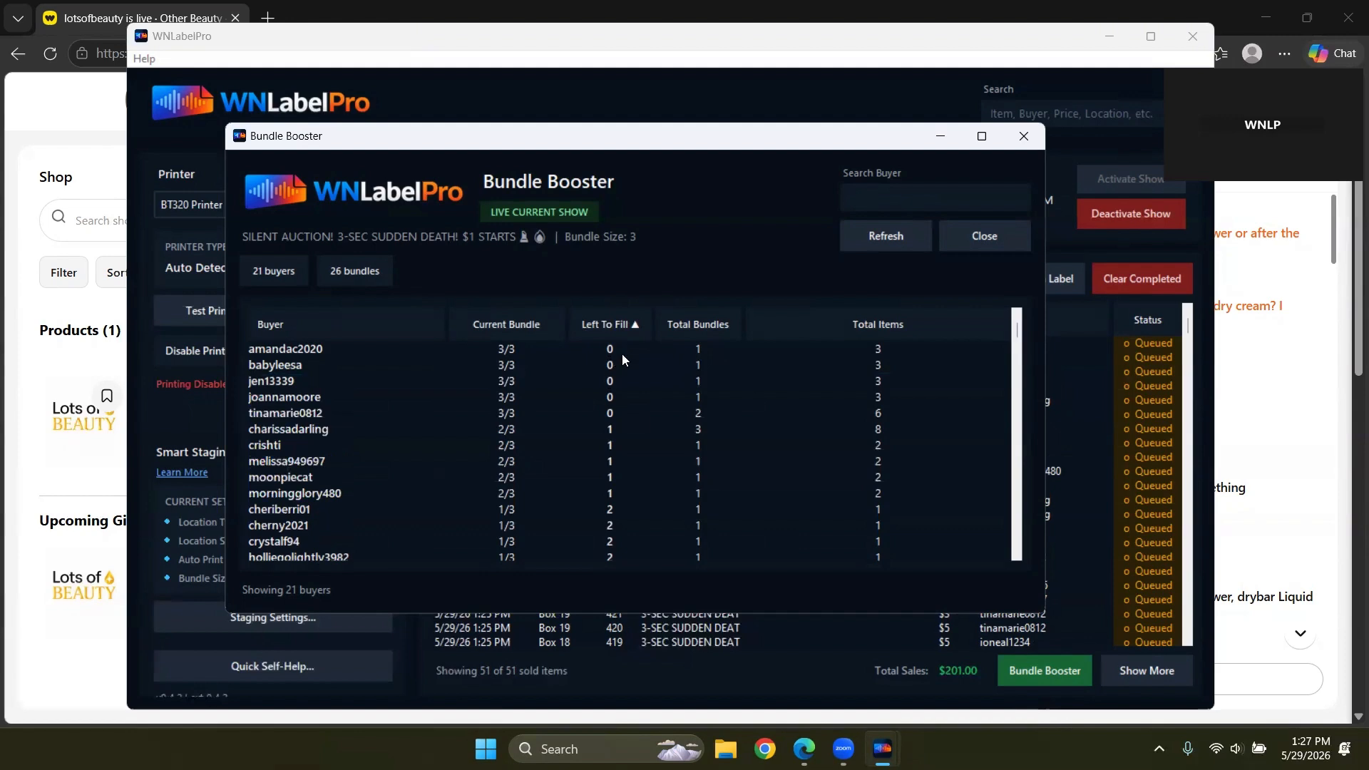
left_click(622, 354)
Step: Inspect several buyers' bundle rows further down the Bundle Booster list
left_click(612, 435)
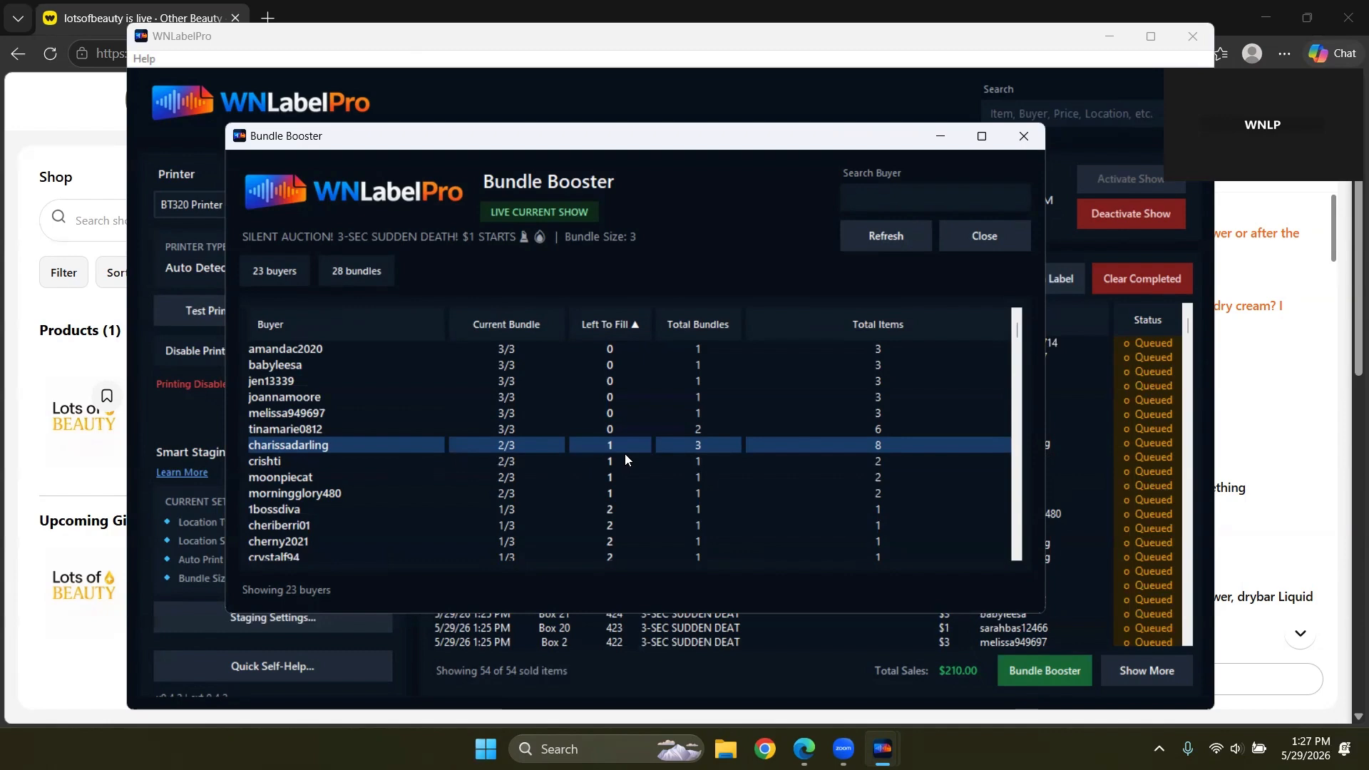
scroll(623, 527, "down", 2)
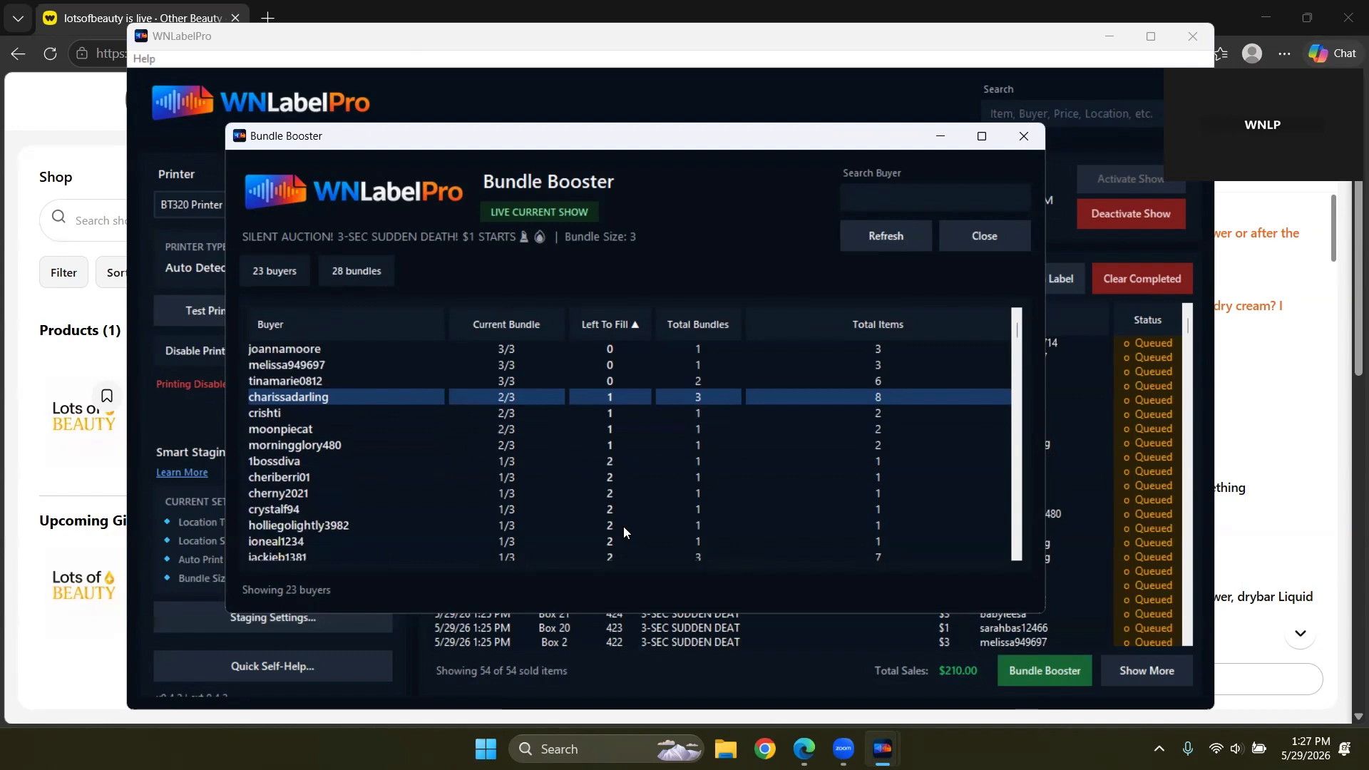
left_click(600, 499)
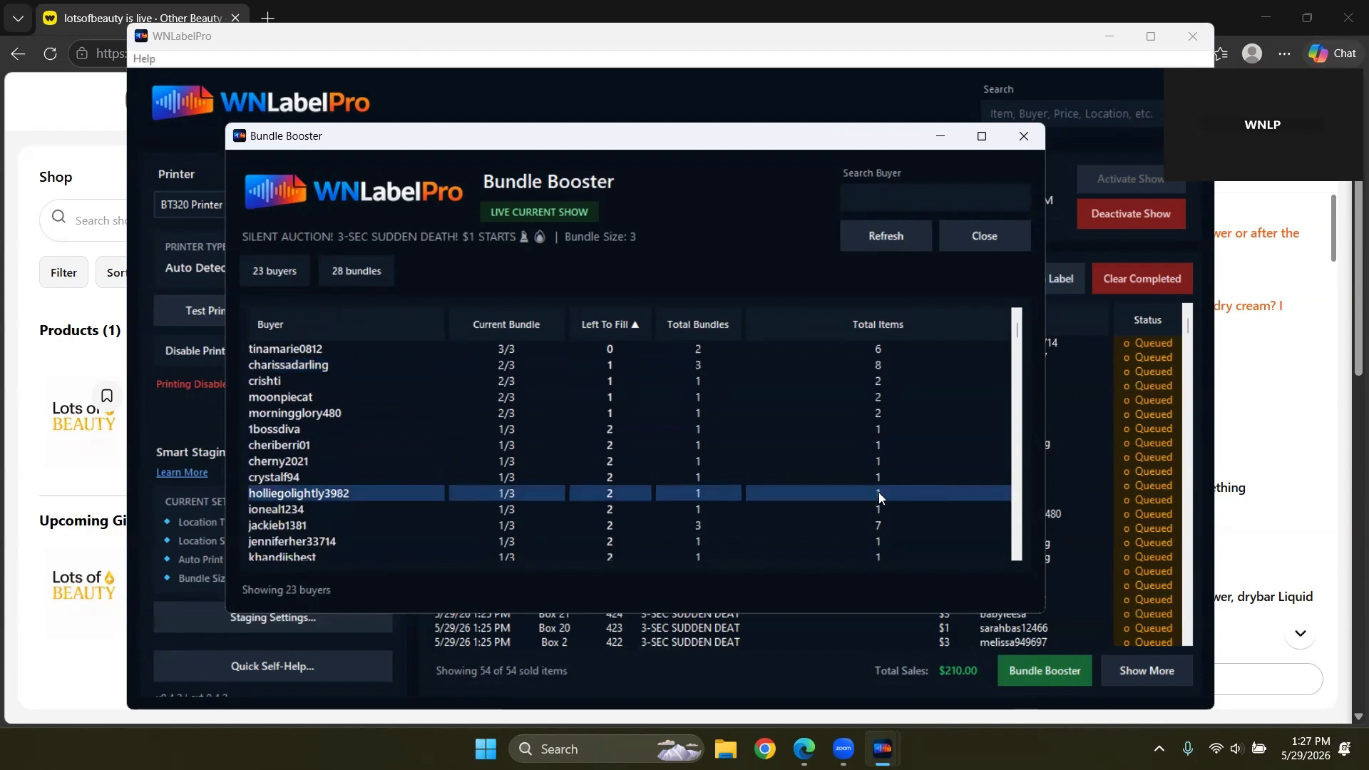
left_click(827, 528)
Step: Search the Bundle Booster buyers for 'cher', narrowing the list to 2 matching buyers
scroll(738, 533, "down", 1)
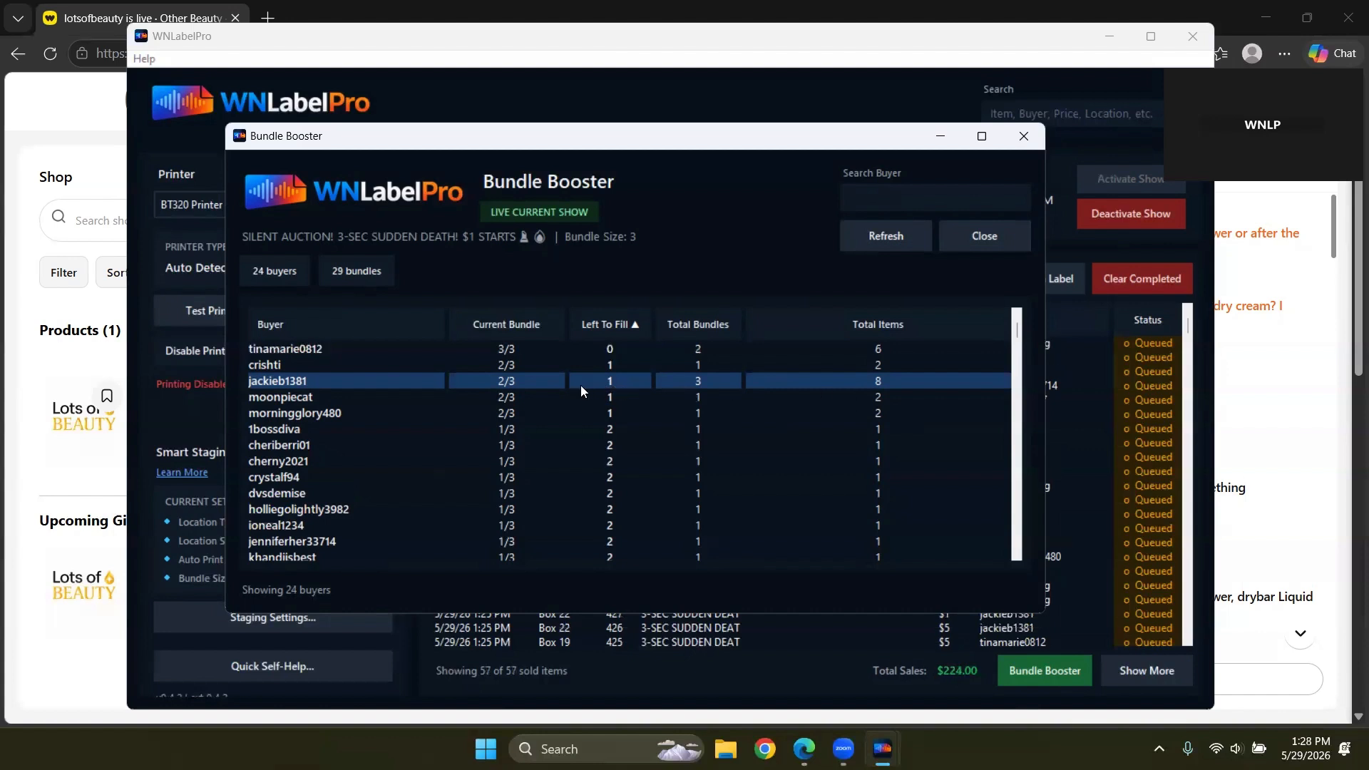
left_click(875, 205)
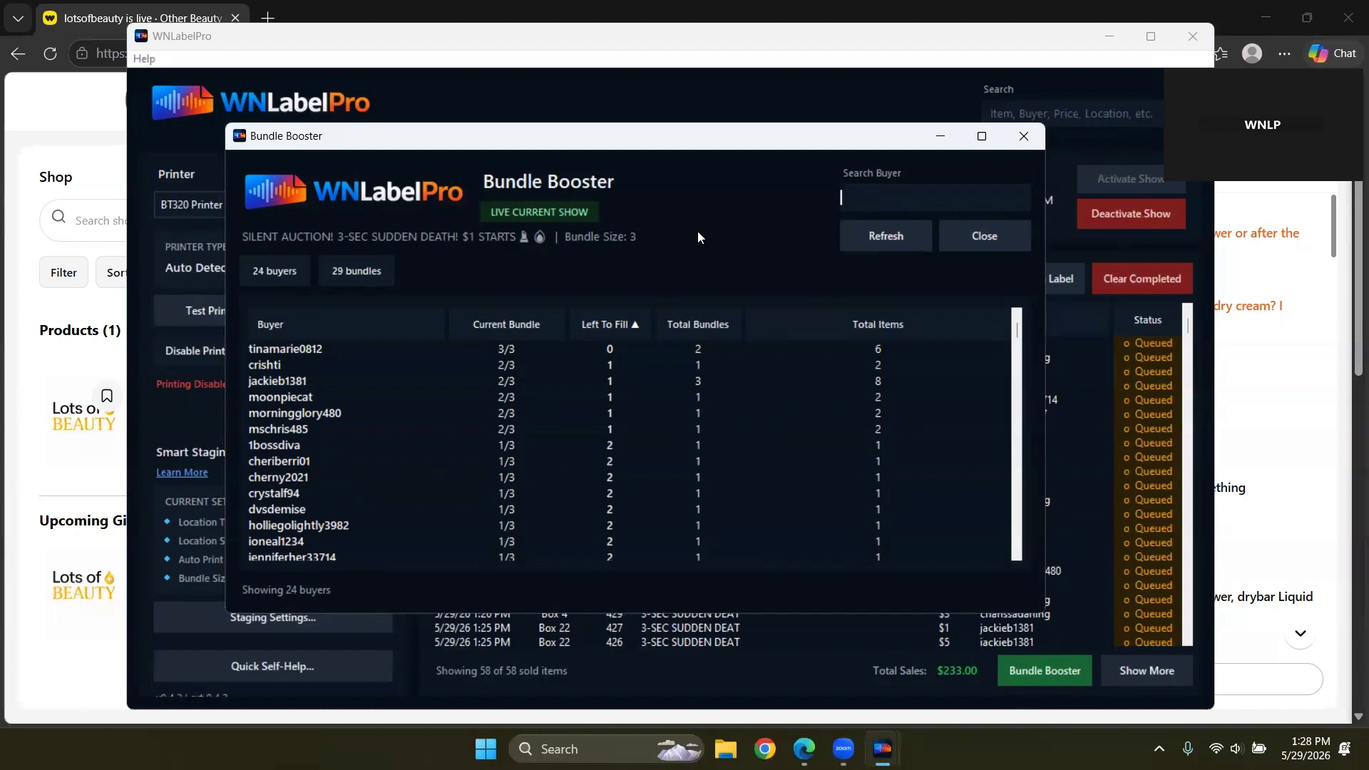
type("cher")
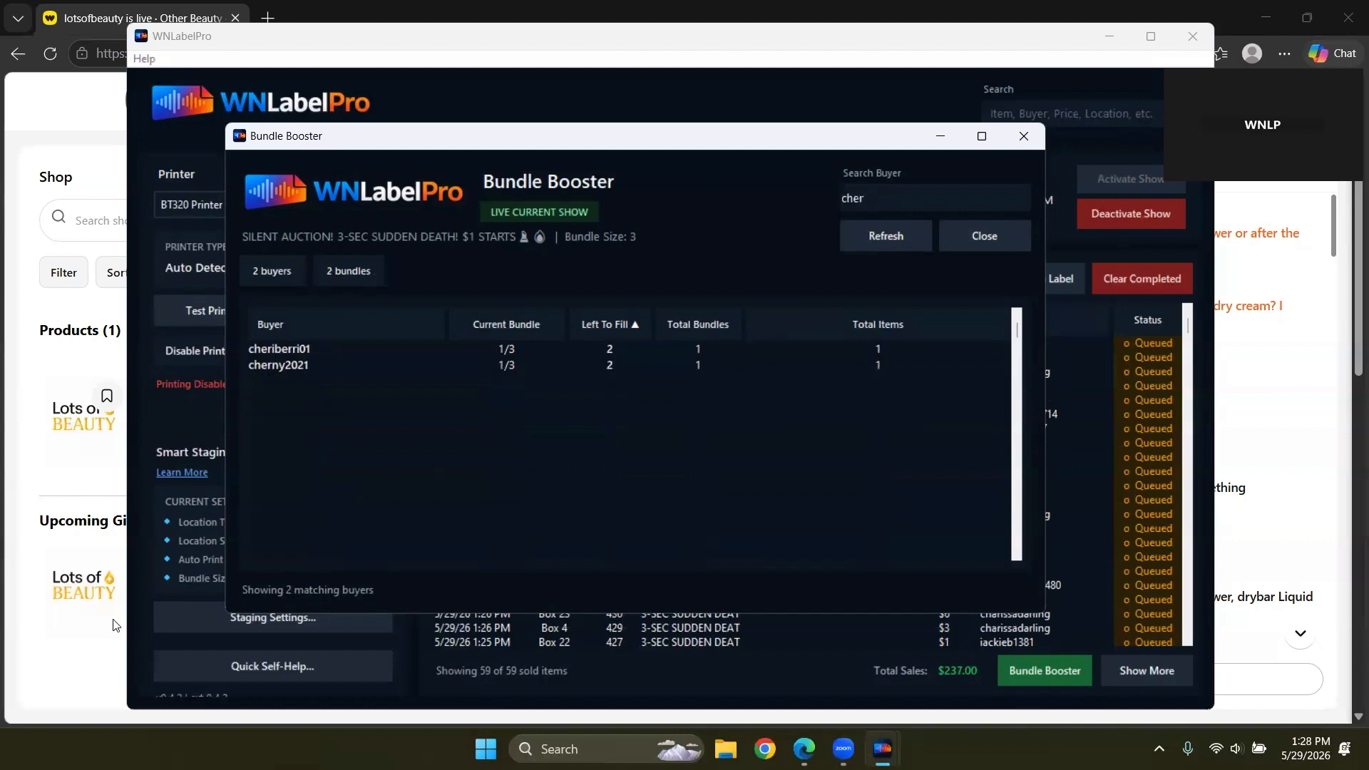
Step: Check both 'cher' buyers, re-search for 'as', select the single match, and close Bundle Booster
left_click(274, 347)
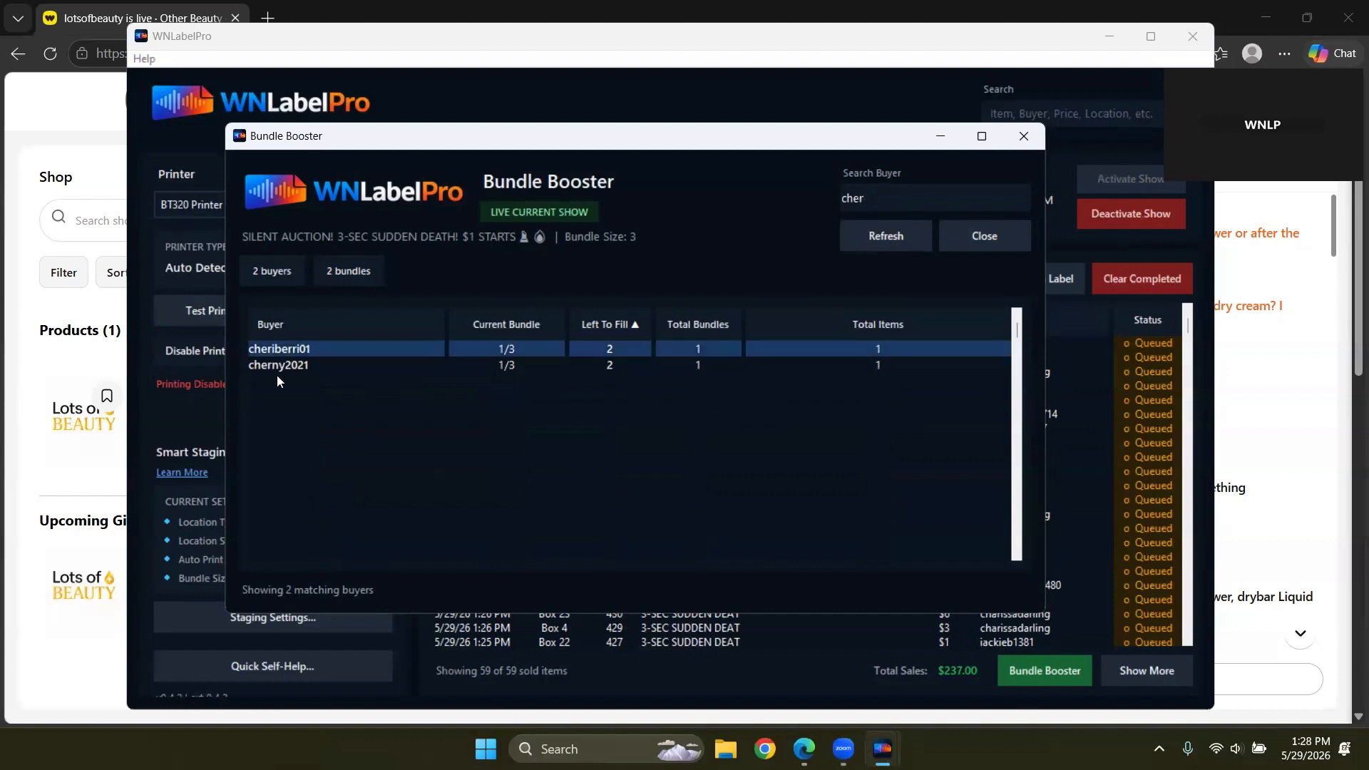
left_click(279, 365)
left_click_drag(860, 190, 769, 211)
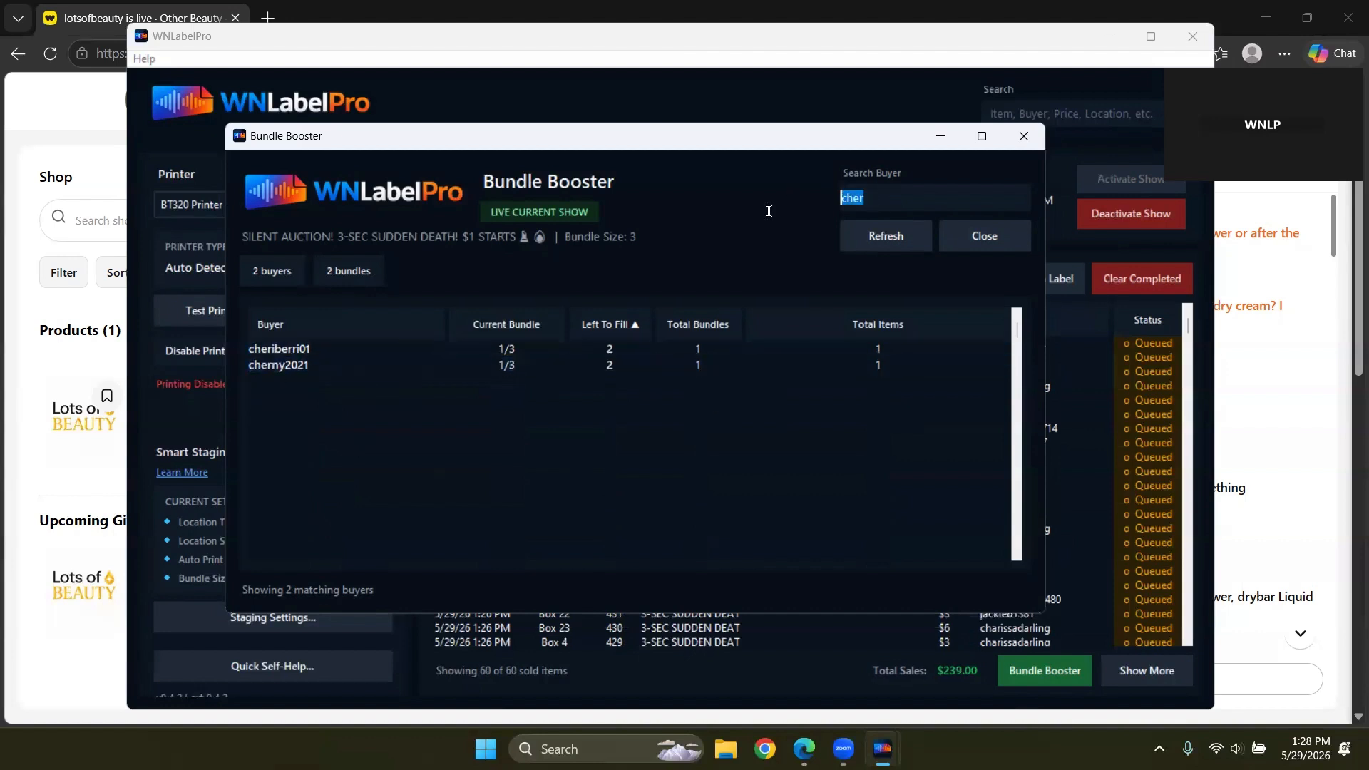
type("a")
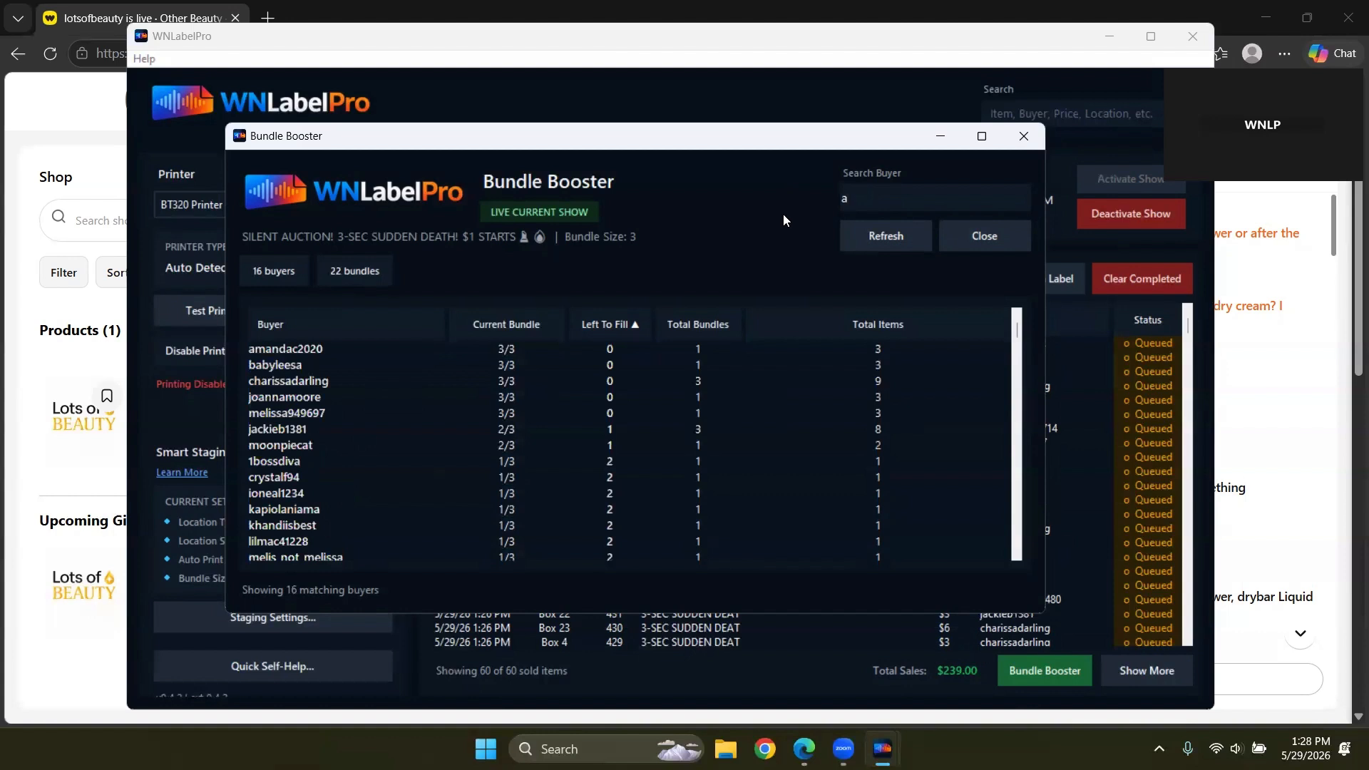
type("s")
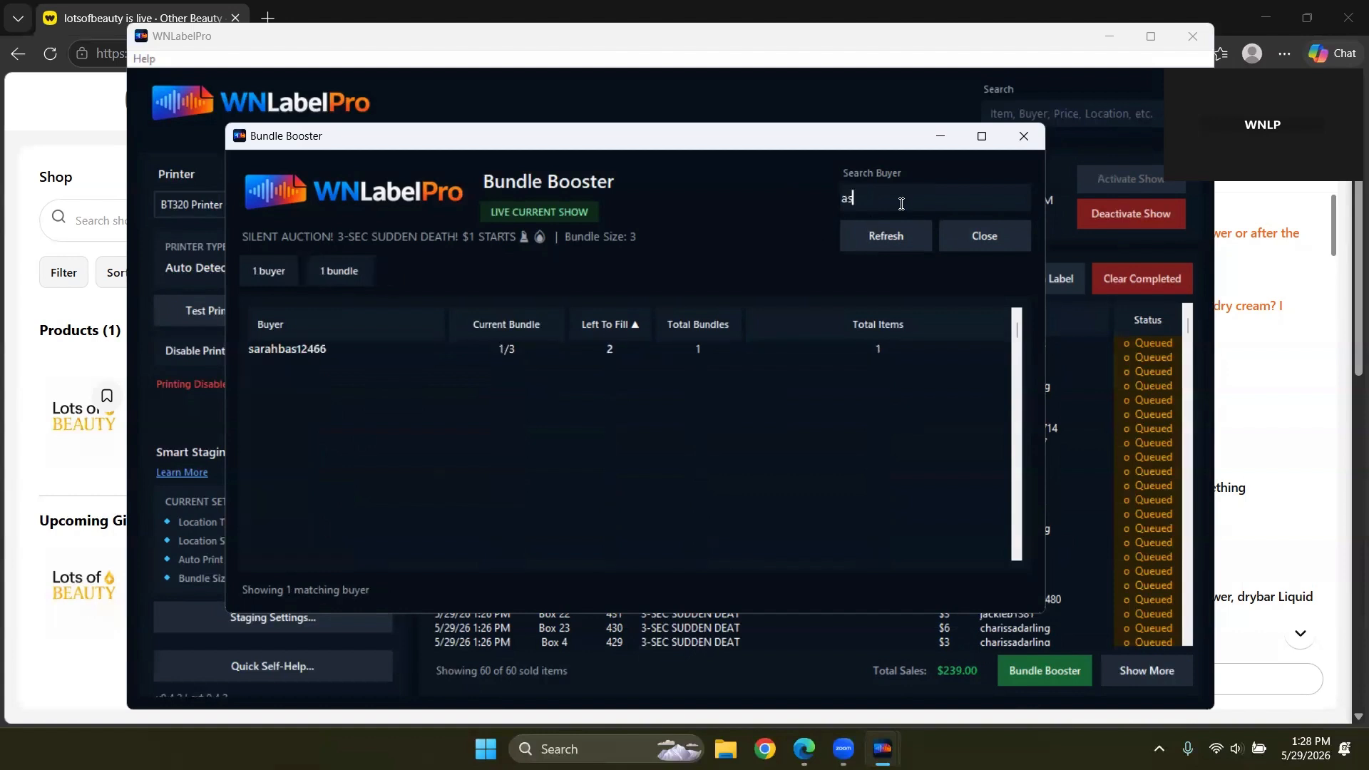
left_click(281, 352)
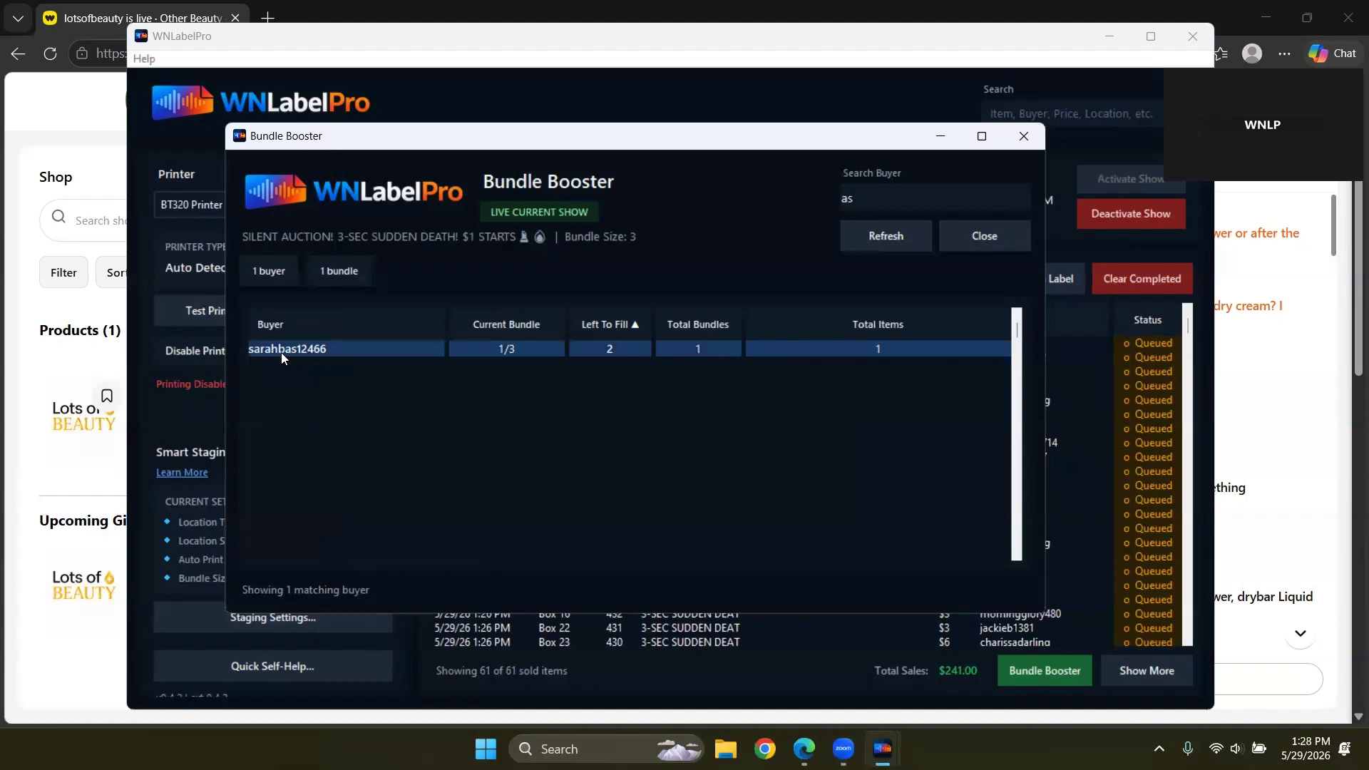
left_click(998, 243)
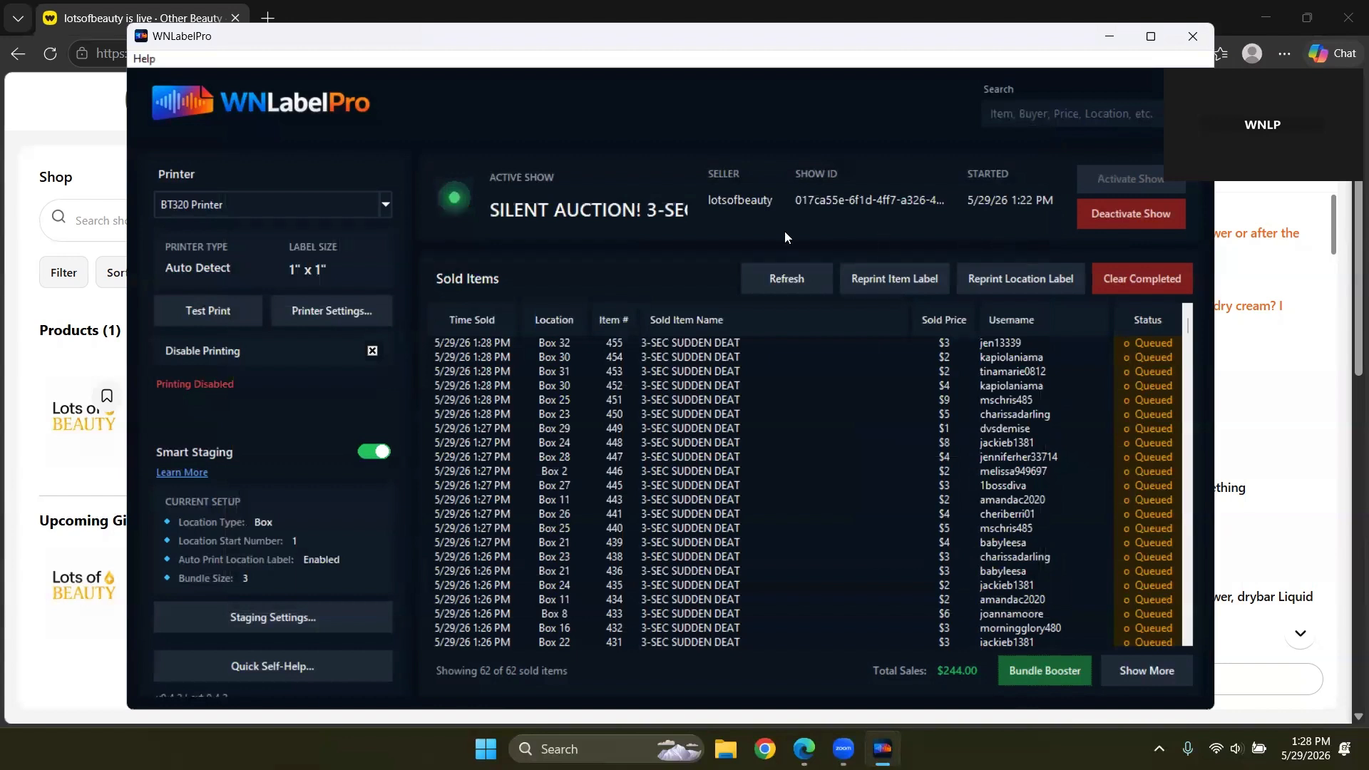
Step: Refresh sales, deactivate the current show from the Edge extension, and return to WNLabelPro's sold items
left_click(785, 278)
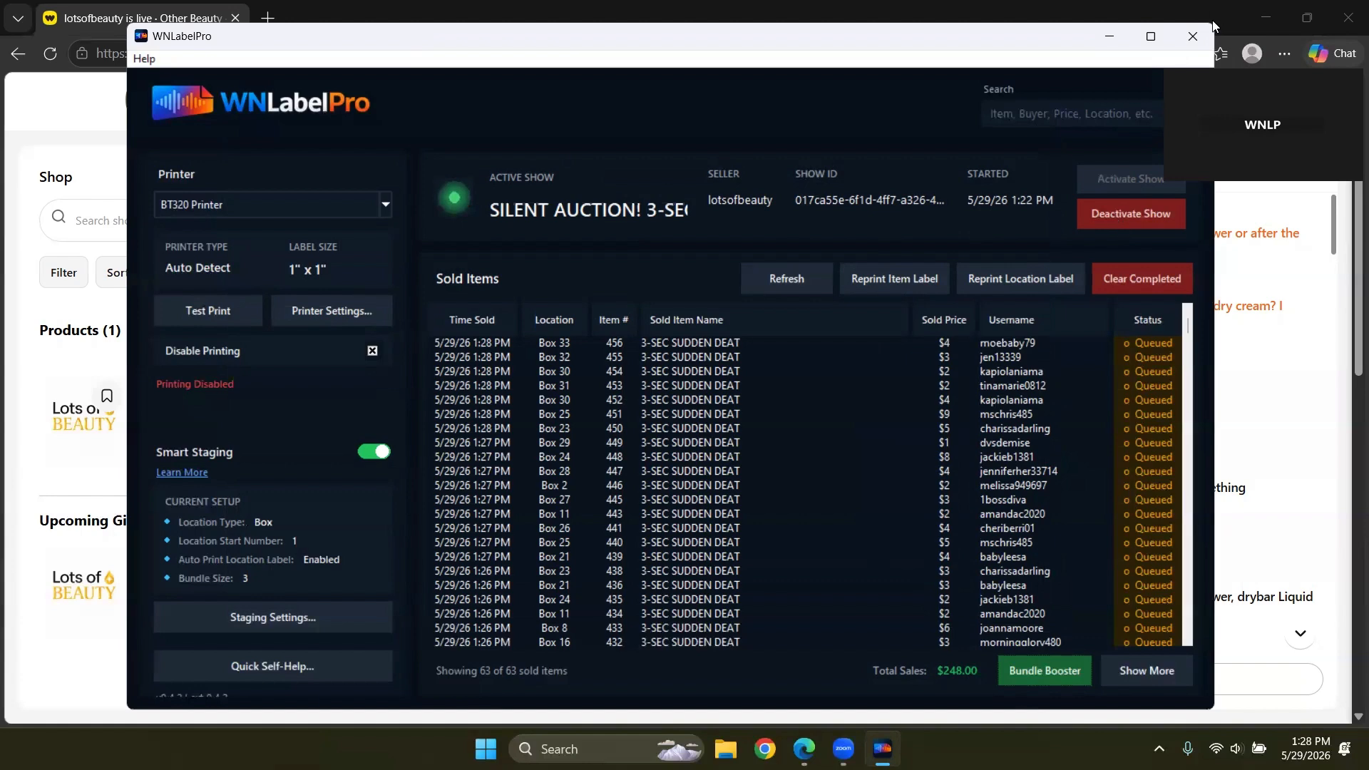
left_click(1192, 36)
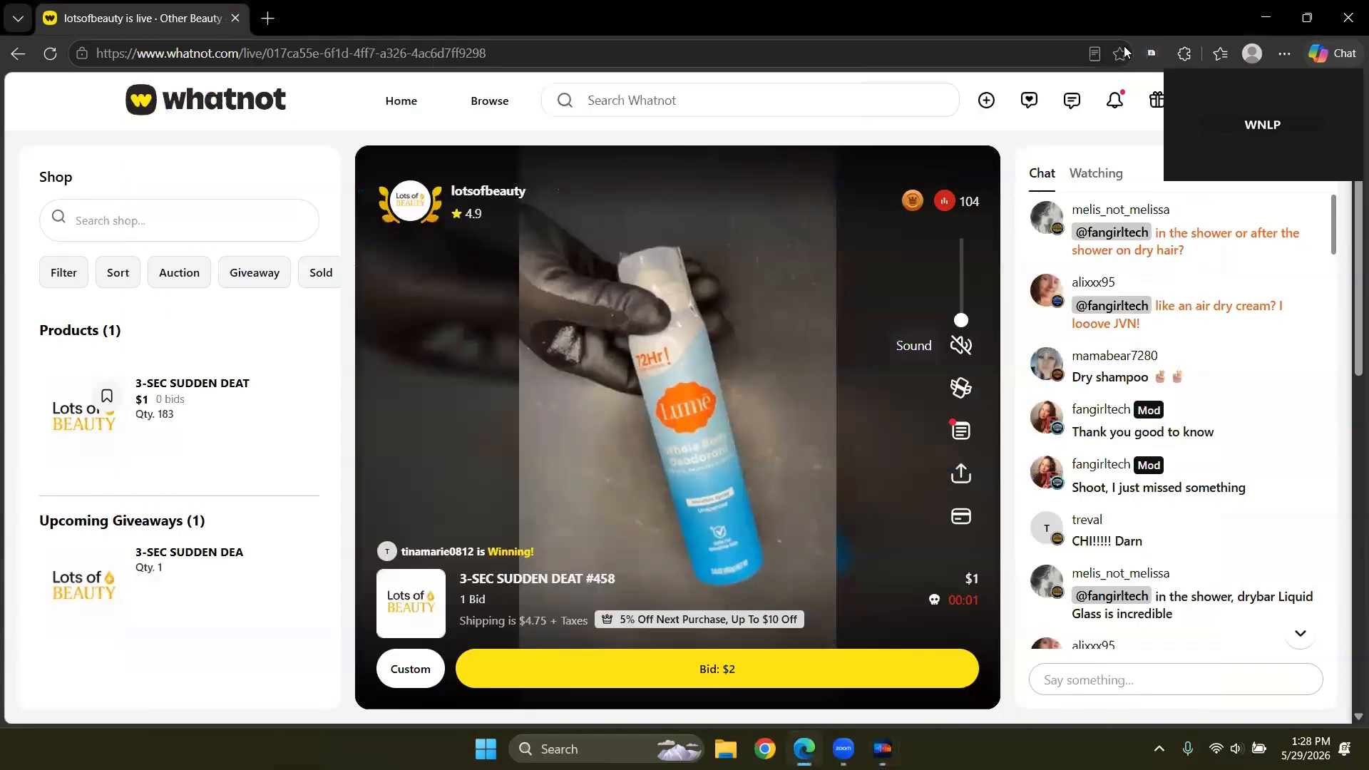
left_click(1152, 52)
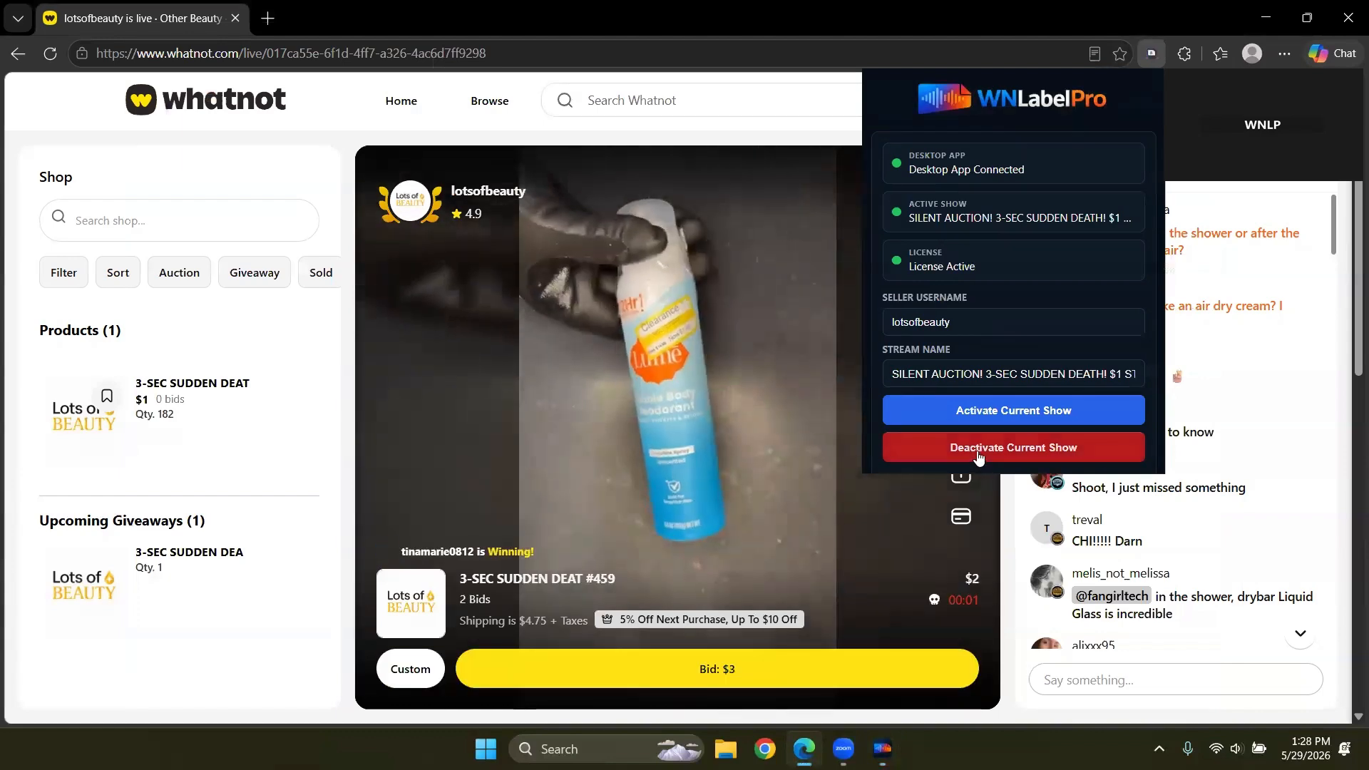
left_click(977, 451)
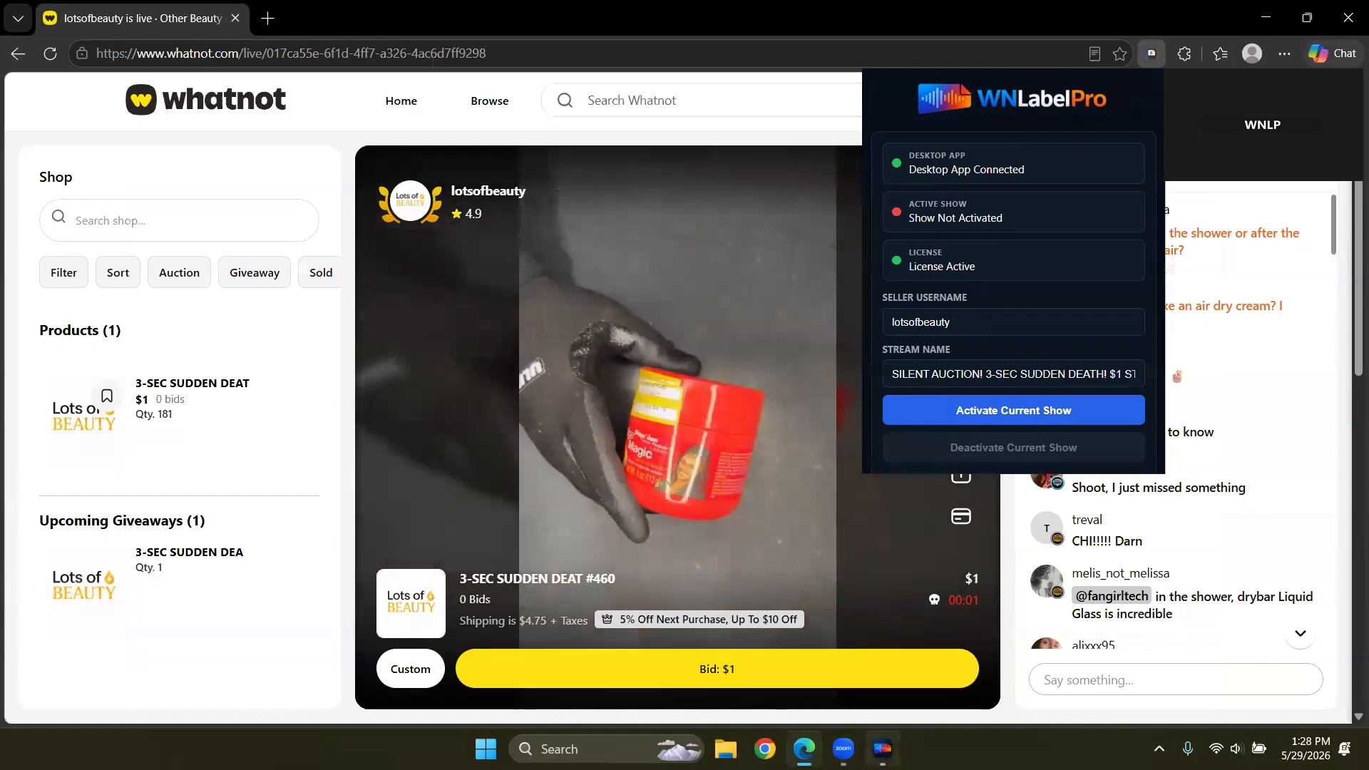
left_click(883, 749)
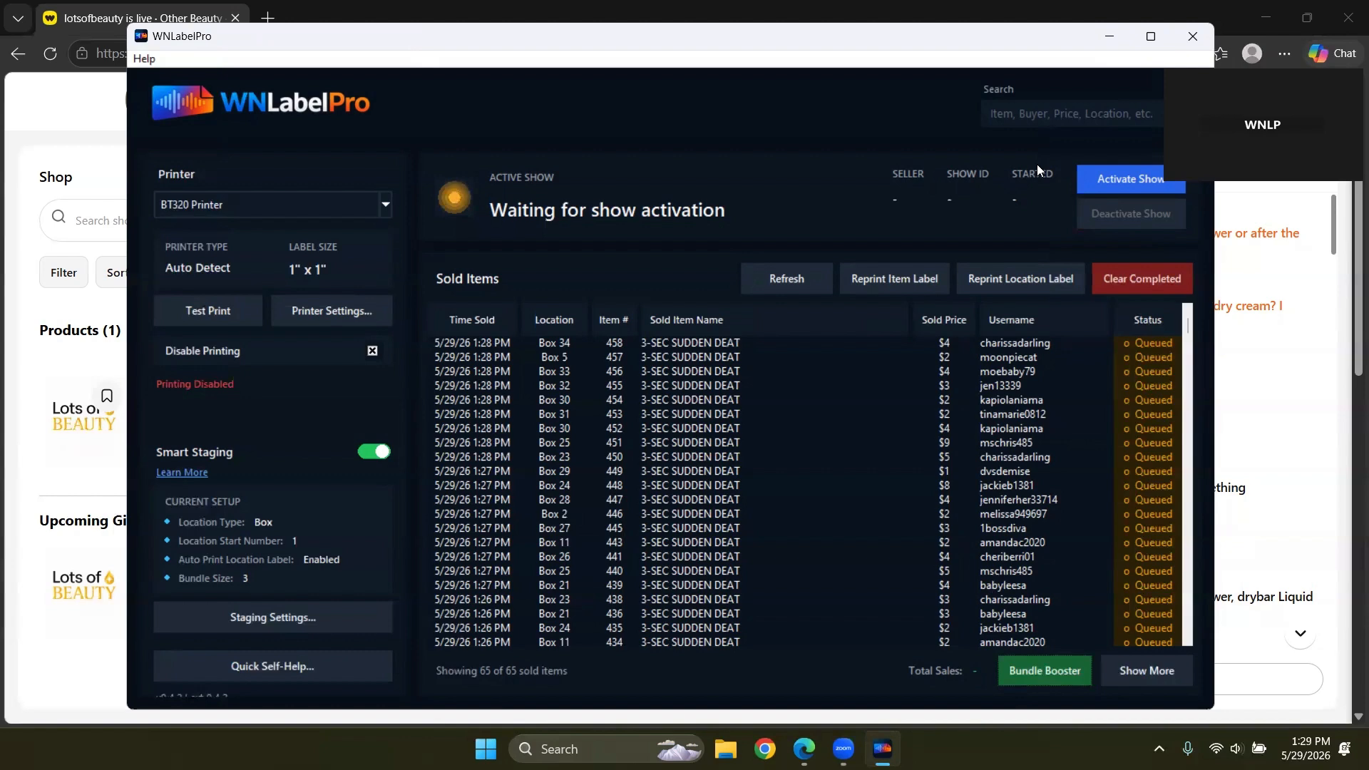
left_click(1020, 118)
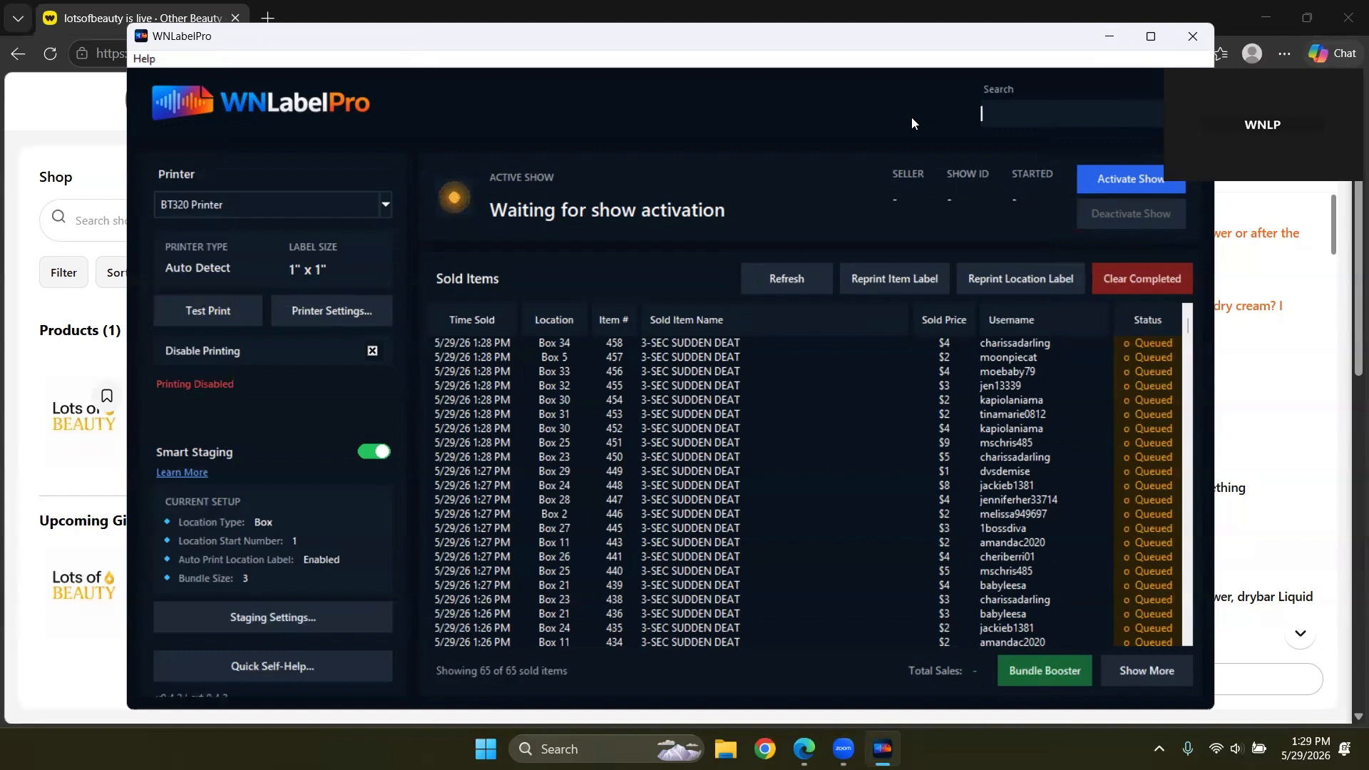
type("baby")
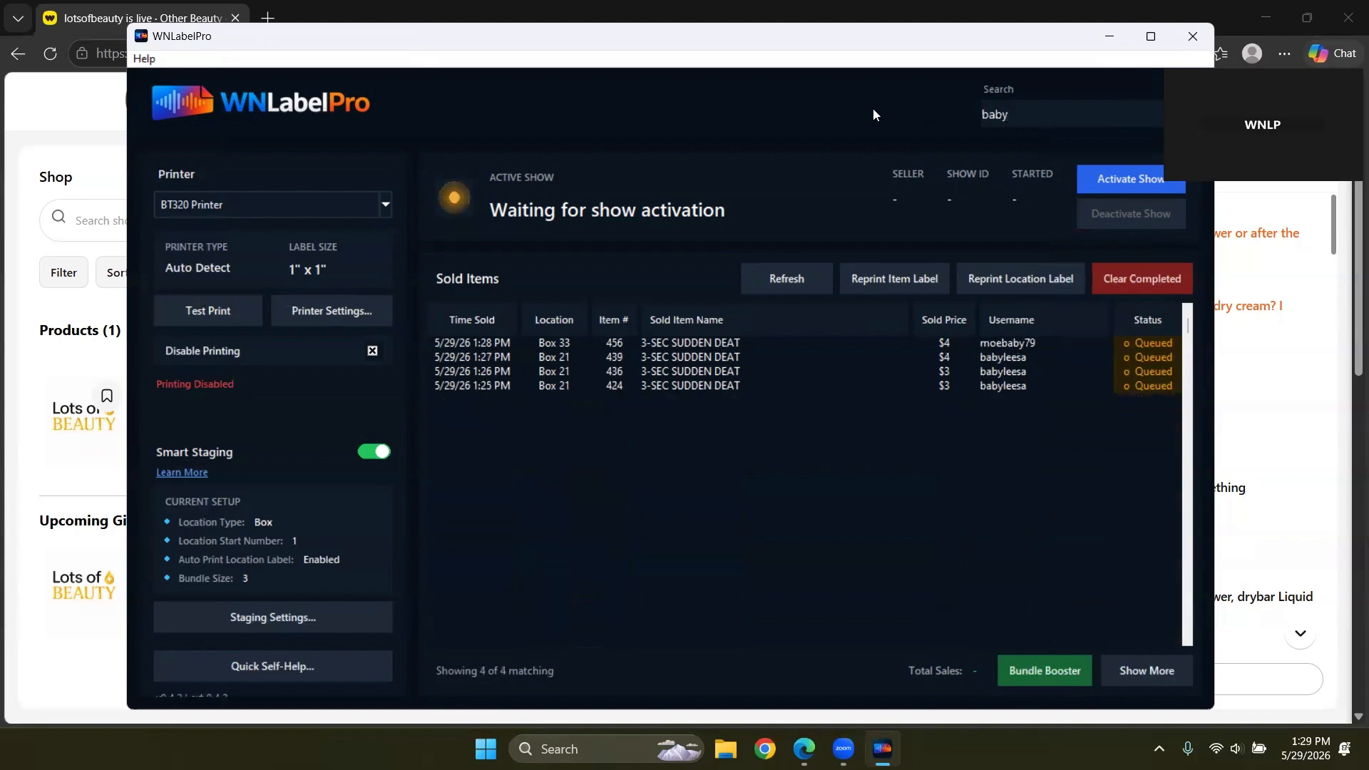
left_click(482, 361)
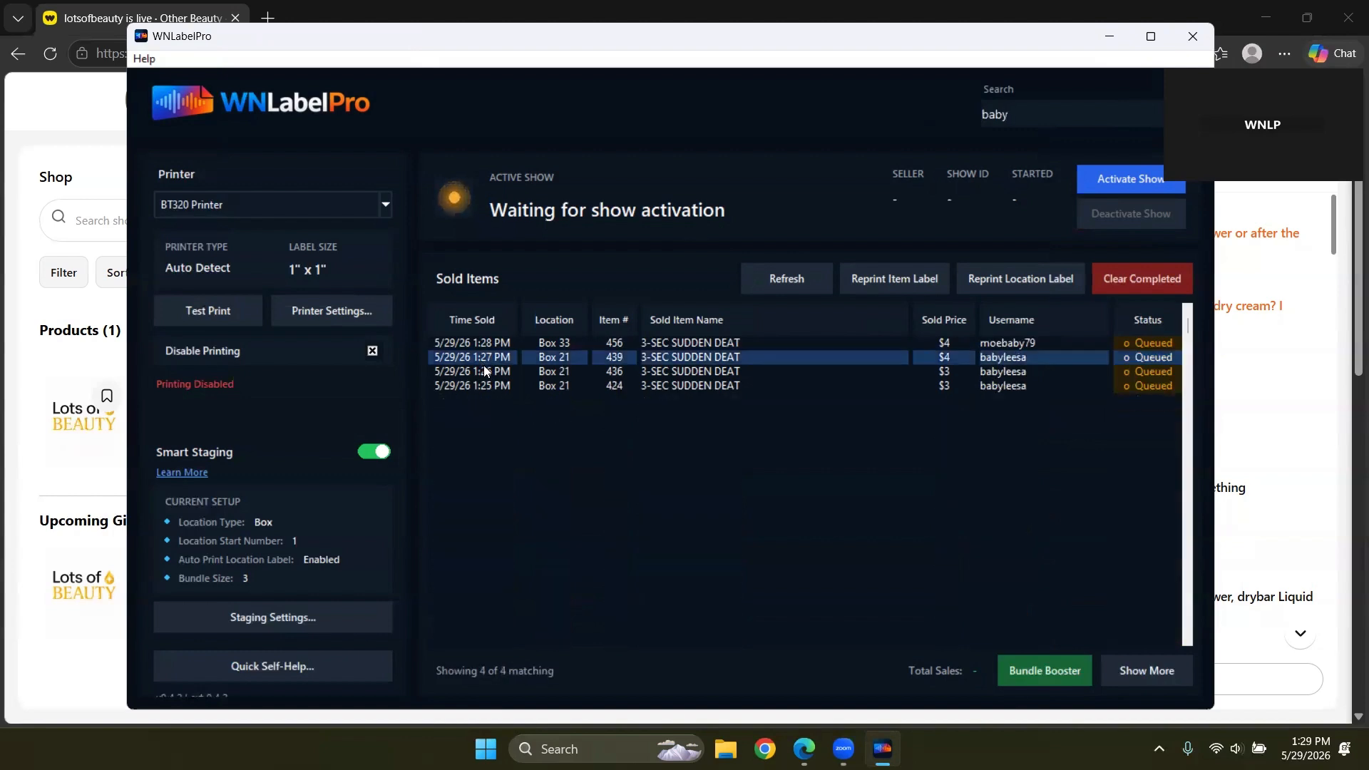
left_click(484, 372)
left_click(482, 389)
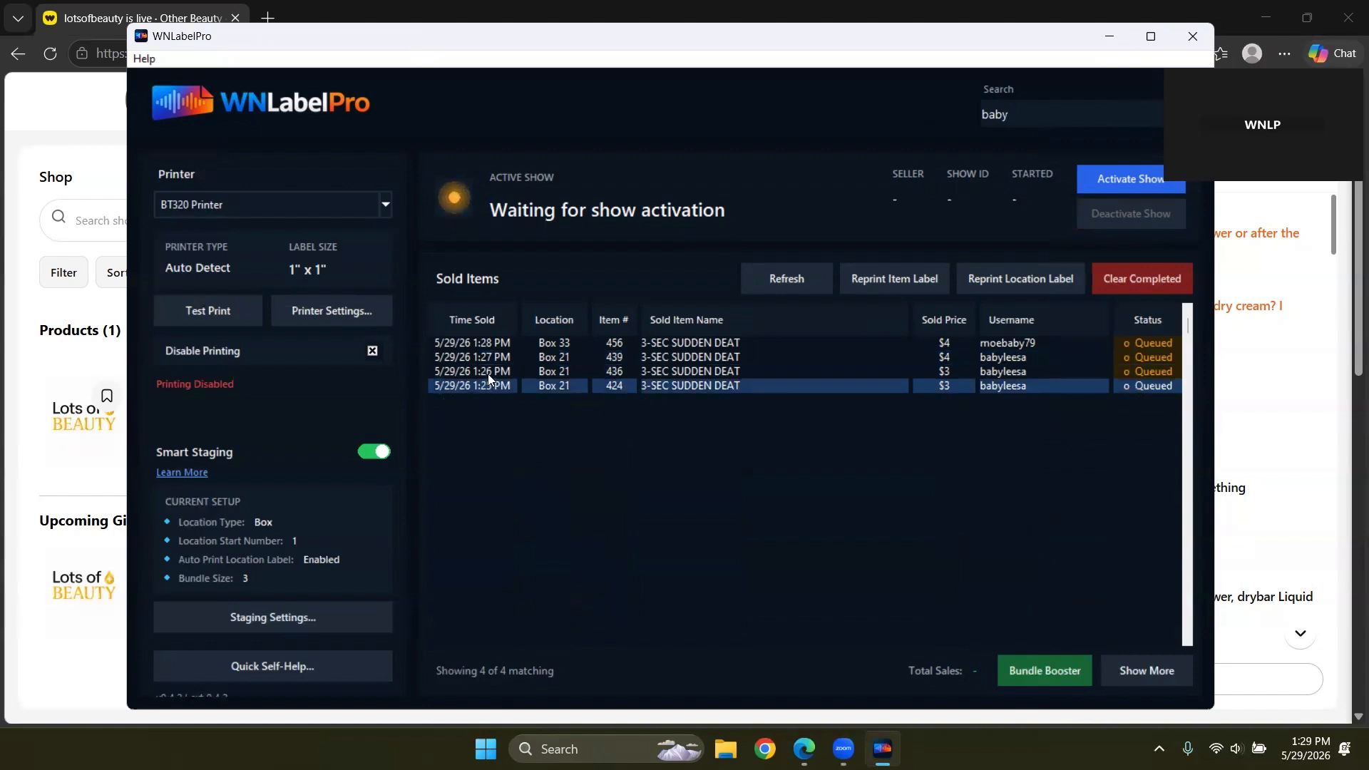
left_click(488, 372)
left_click(490, 357)
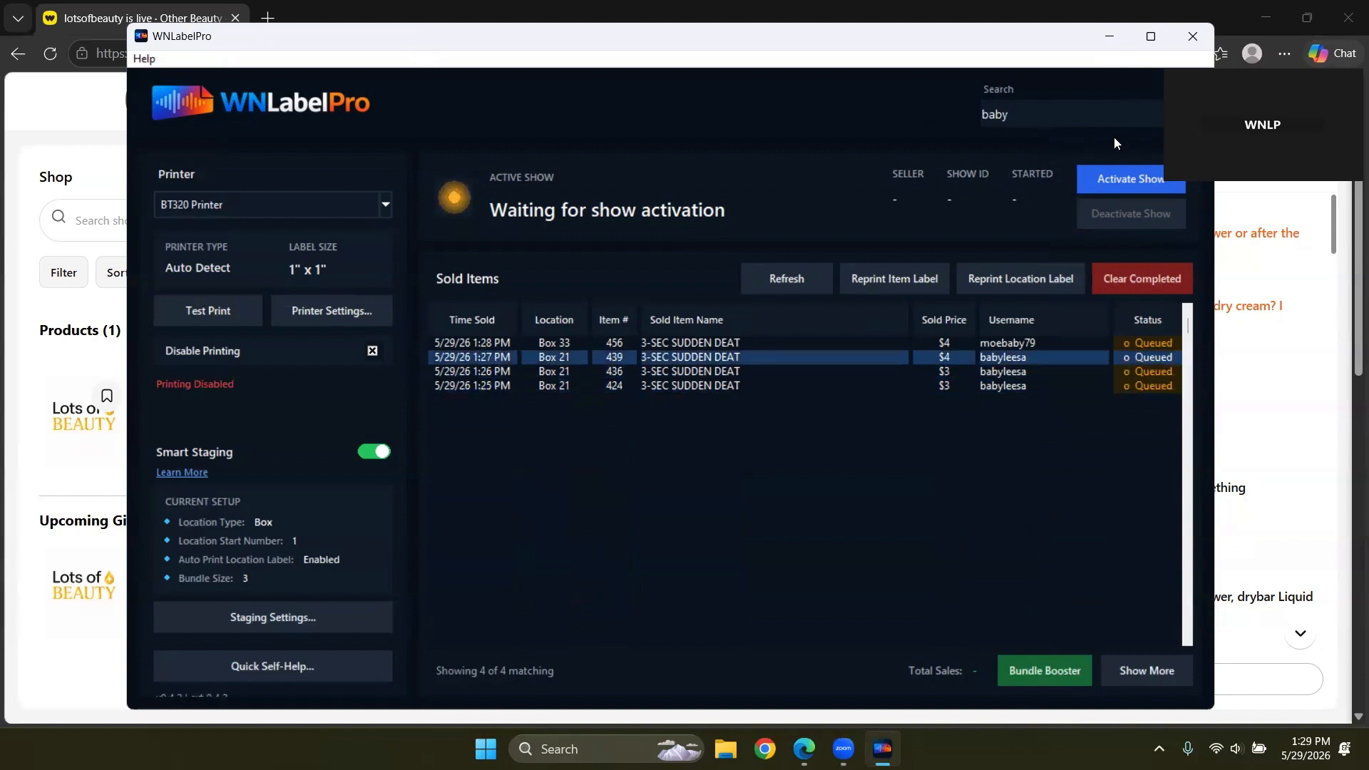
left_click_drag(1018, 117, 964, 120)
key("BackSpace")
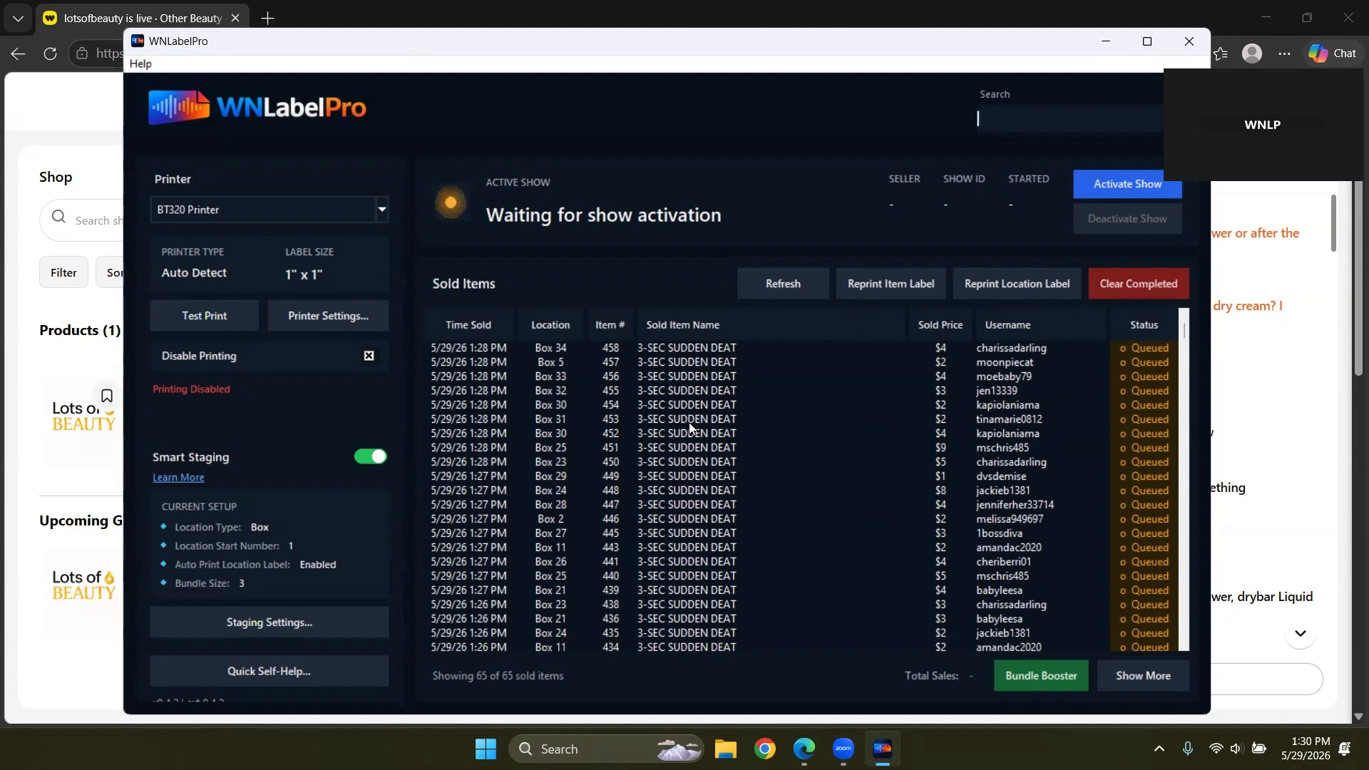
left_click(689, 421)
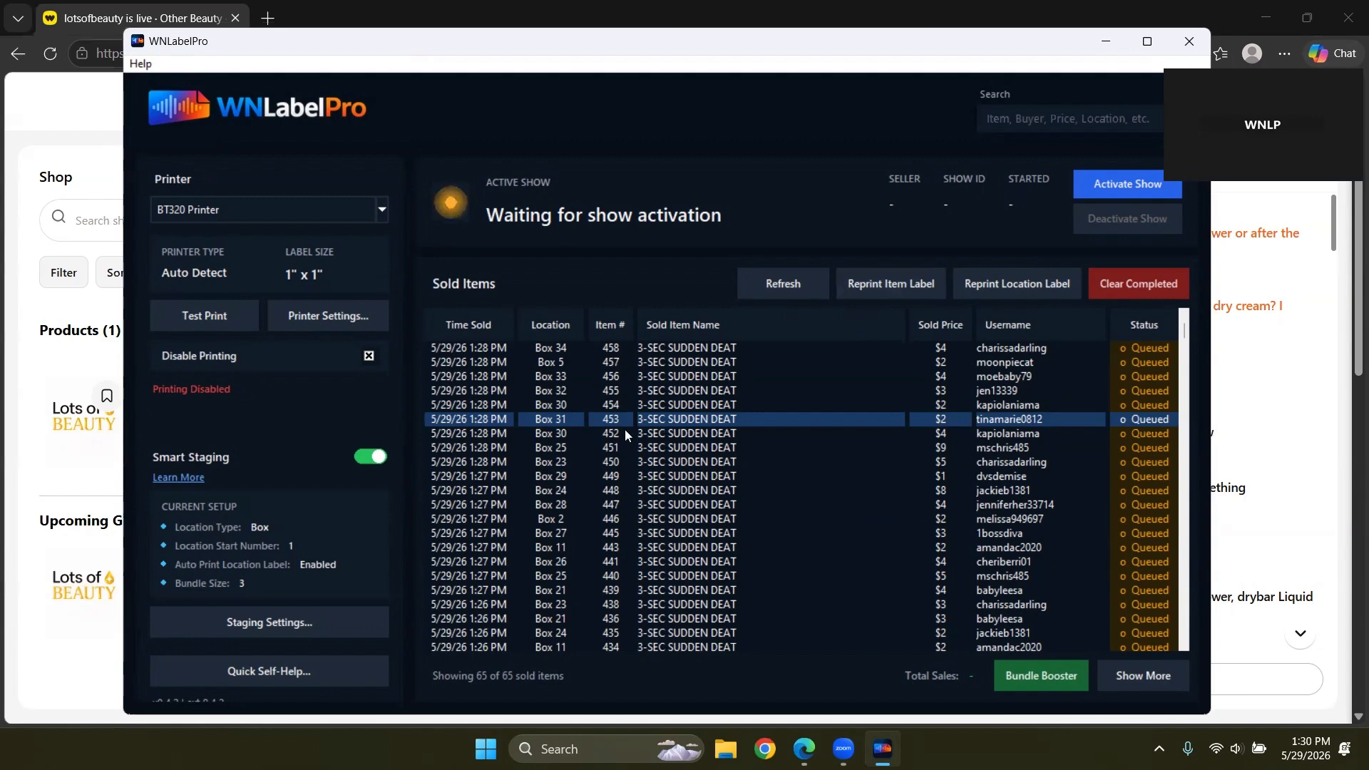
left_click(560, 395)
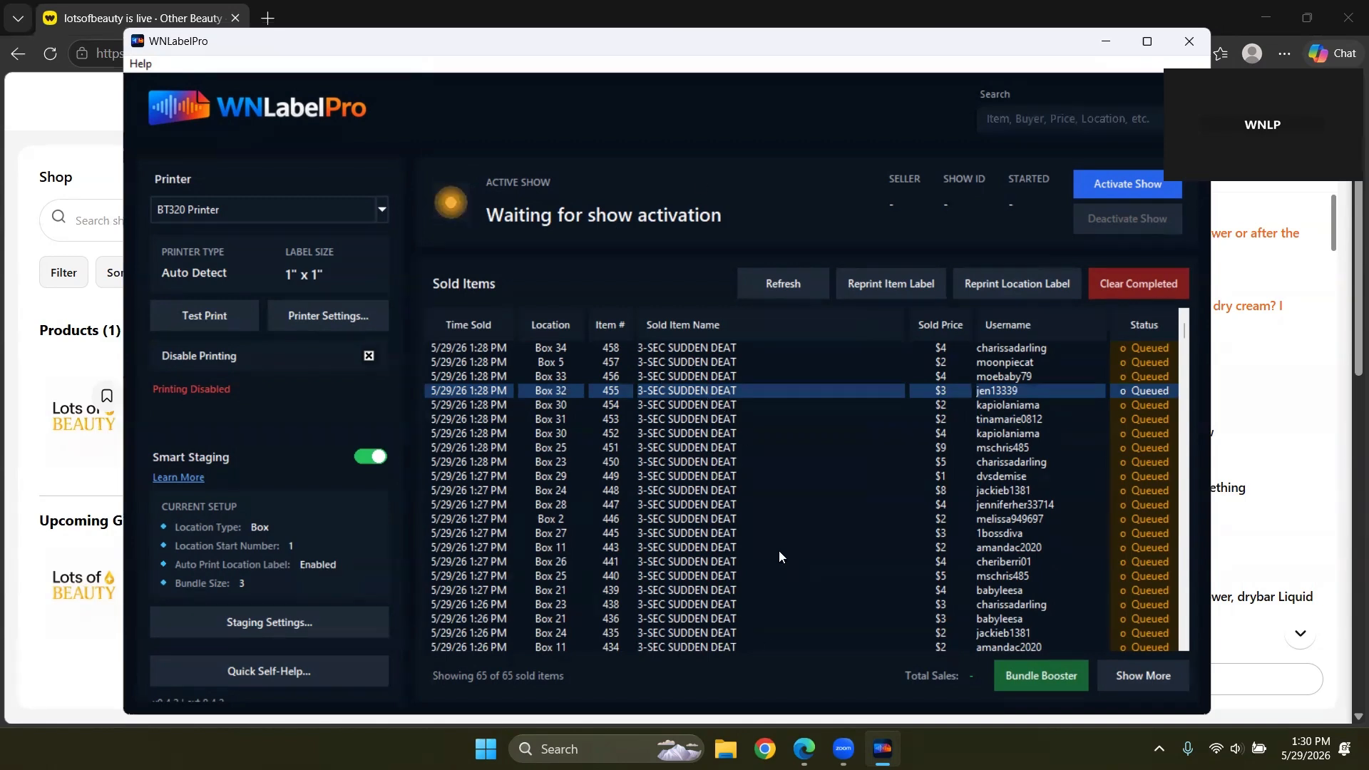
left_click(686, 348)
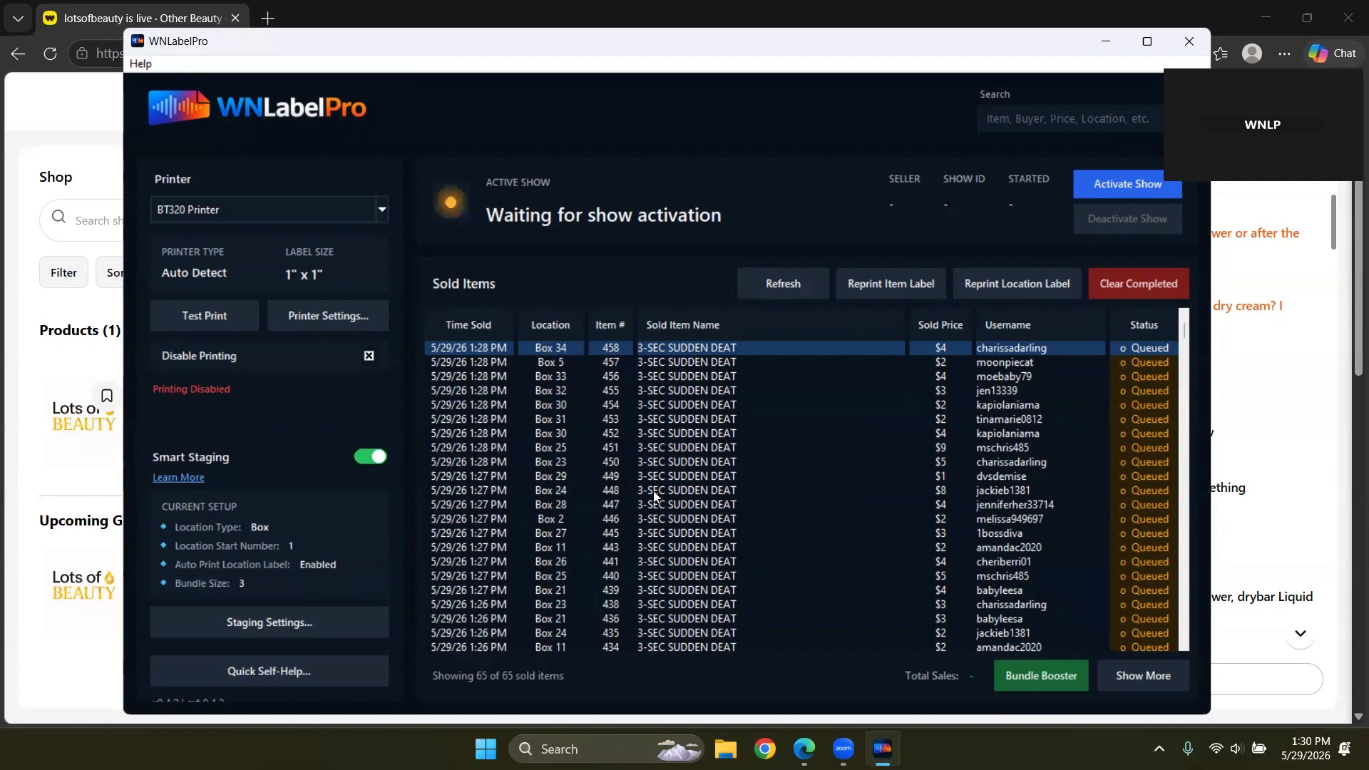
scroll(653, 512, "down", 1)
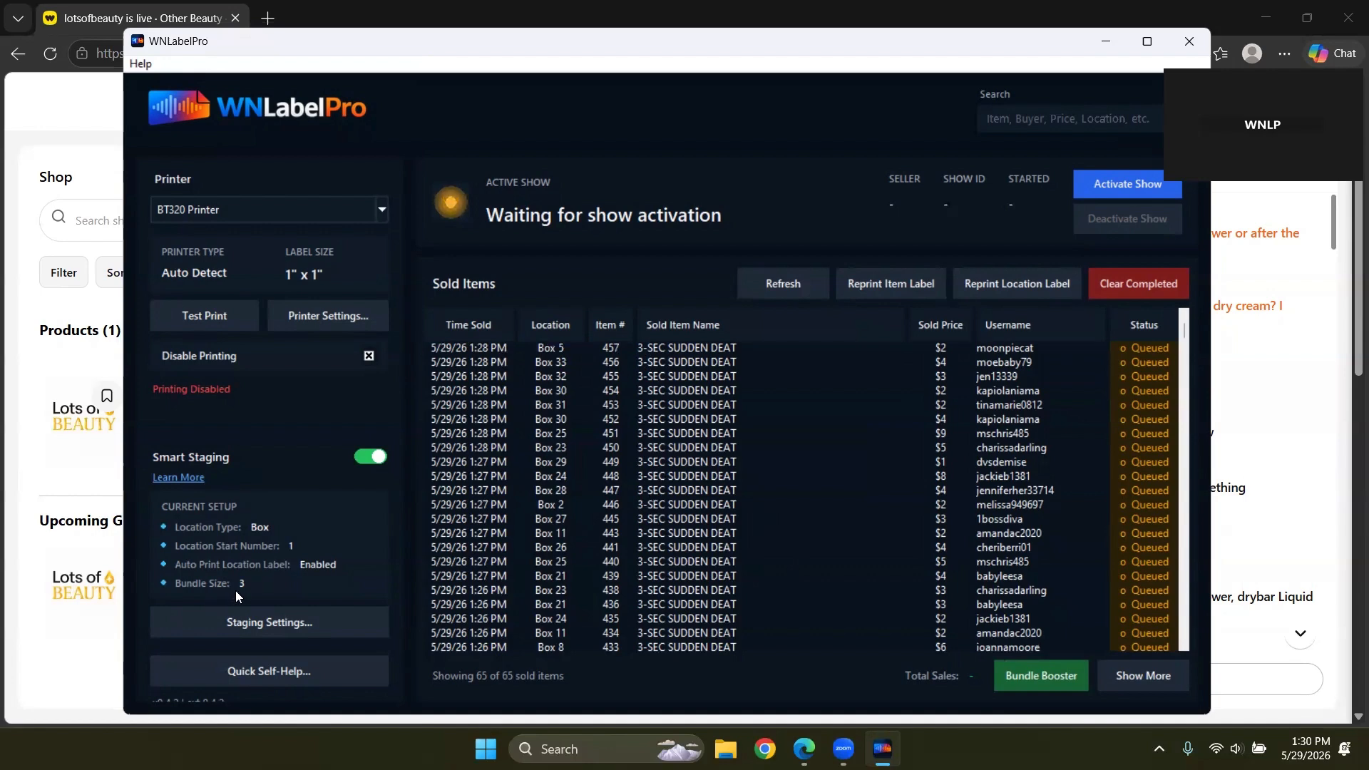
scroll(893, 414, "up", 1)
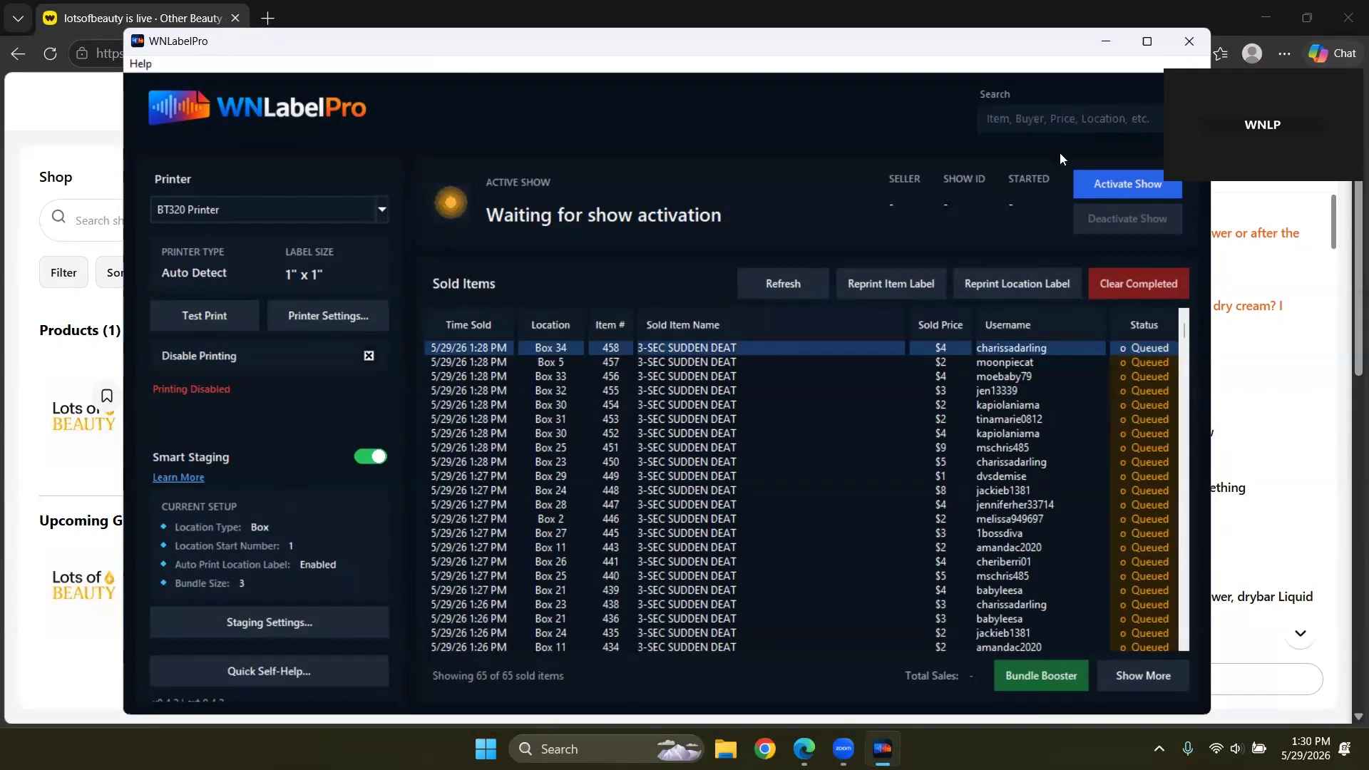
left_click(1046, 679)
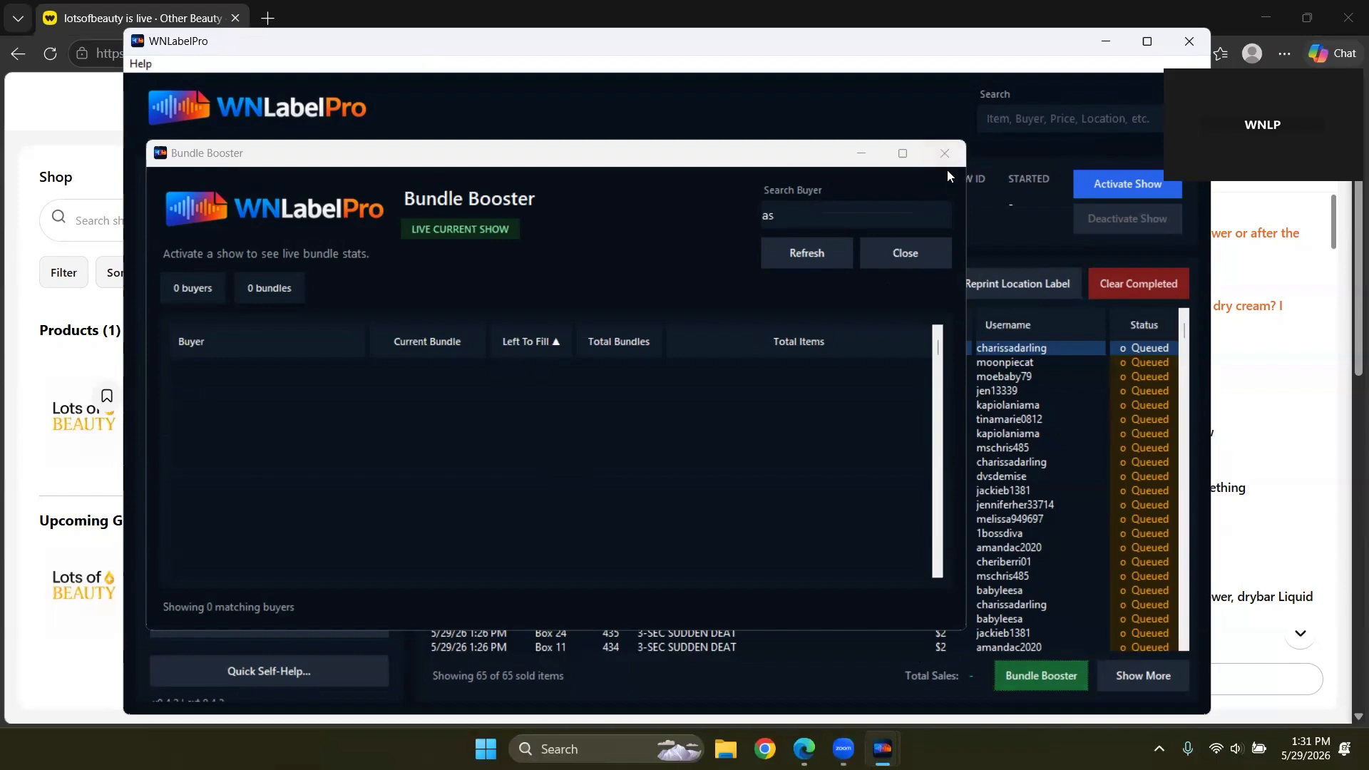
left_click(948, 147)
left_click(949, 149)
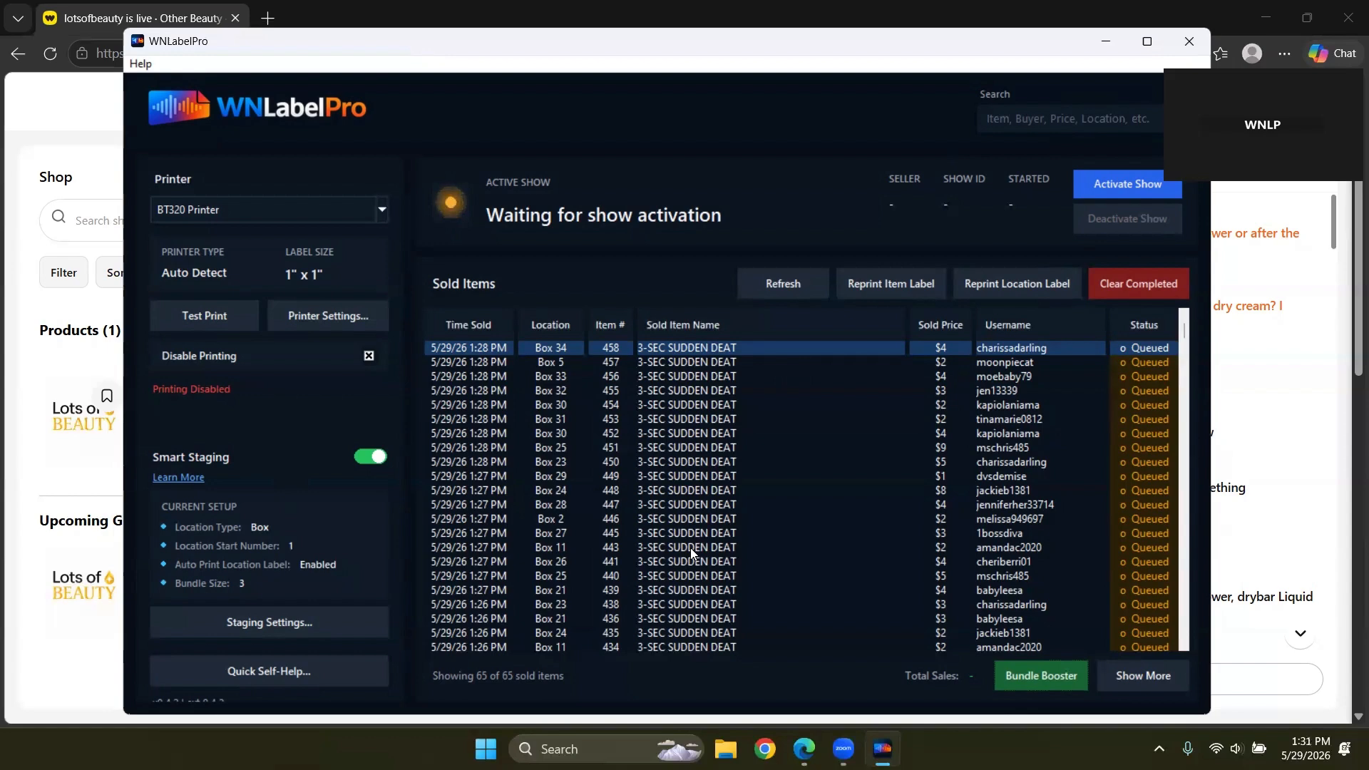
left_click(691, 548)
left_click(694, 515)
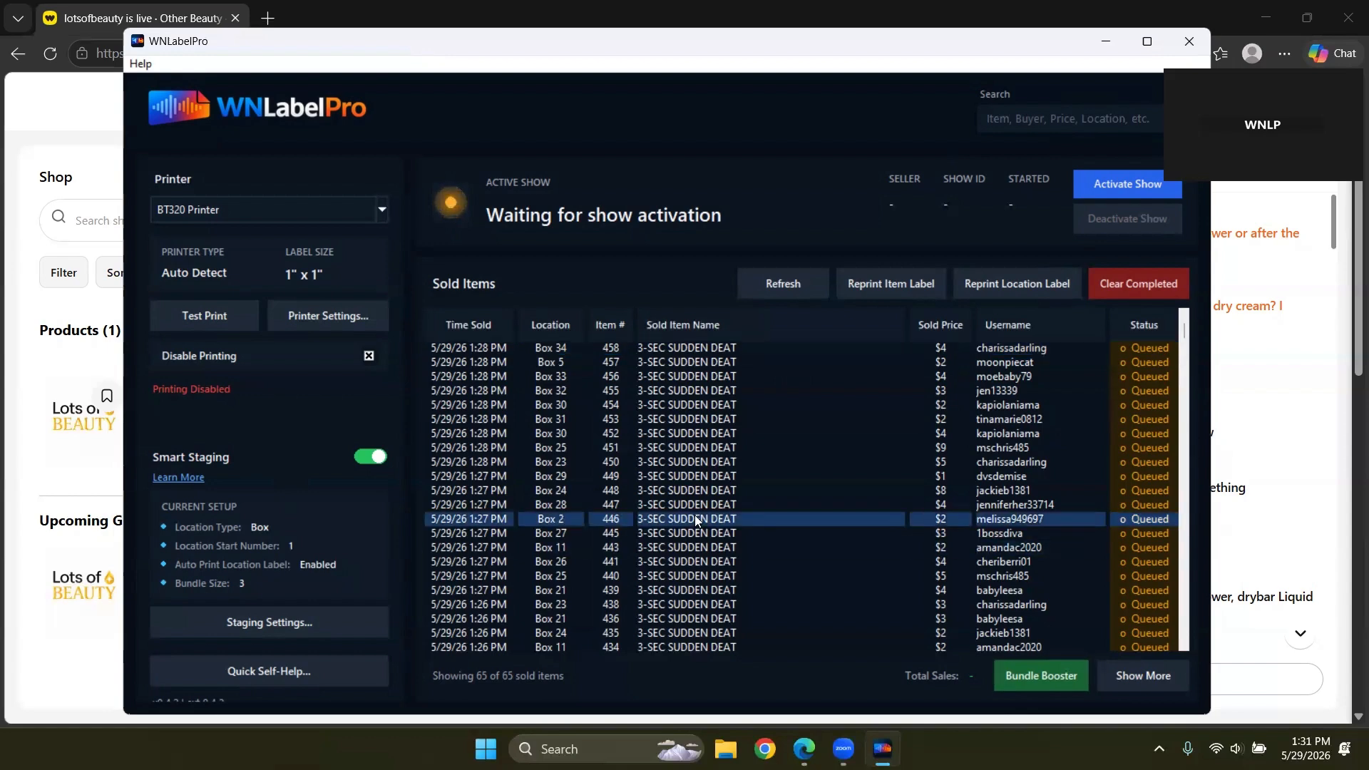
left_click(676, 352)
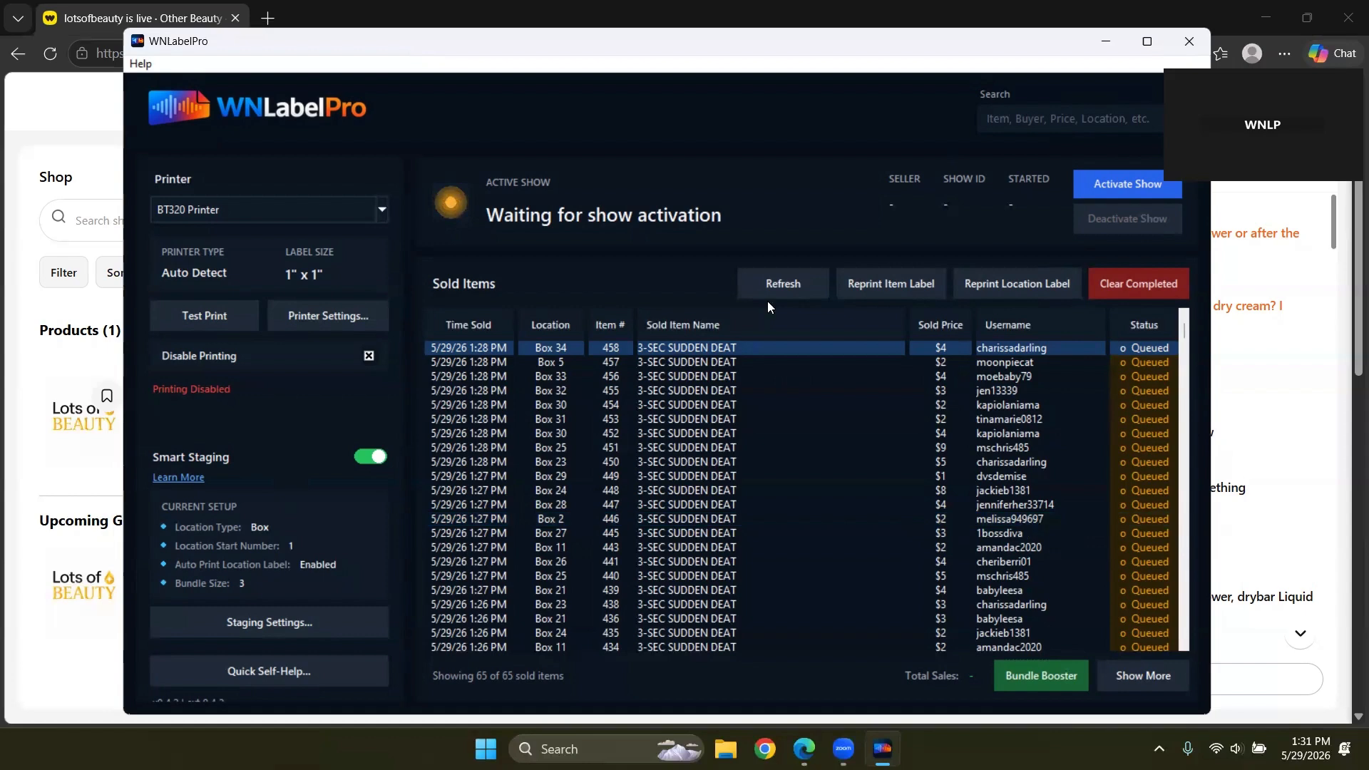
Step: Search sold items for '34', then 'char' (10 sales), and inspect the printed Box 1 and Box 4 rows
left_click(1034, 118)
type("34")
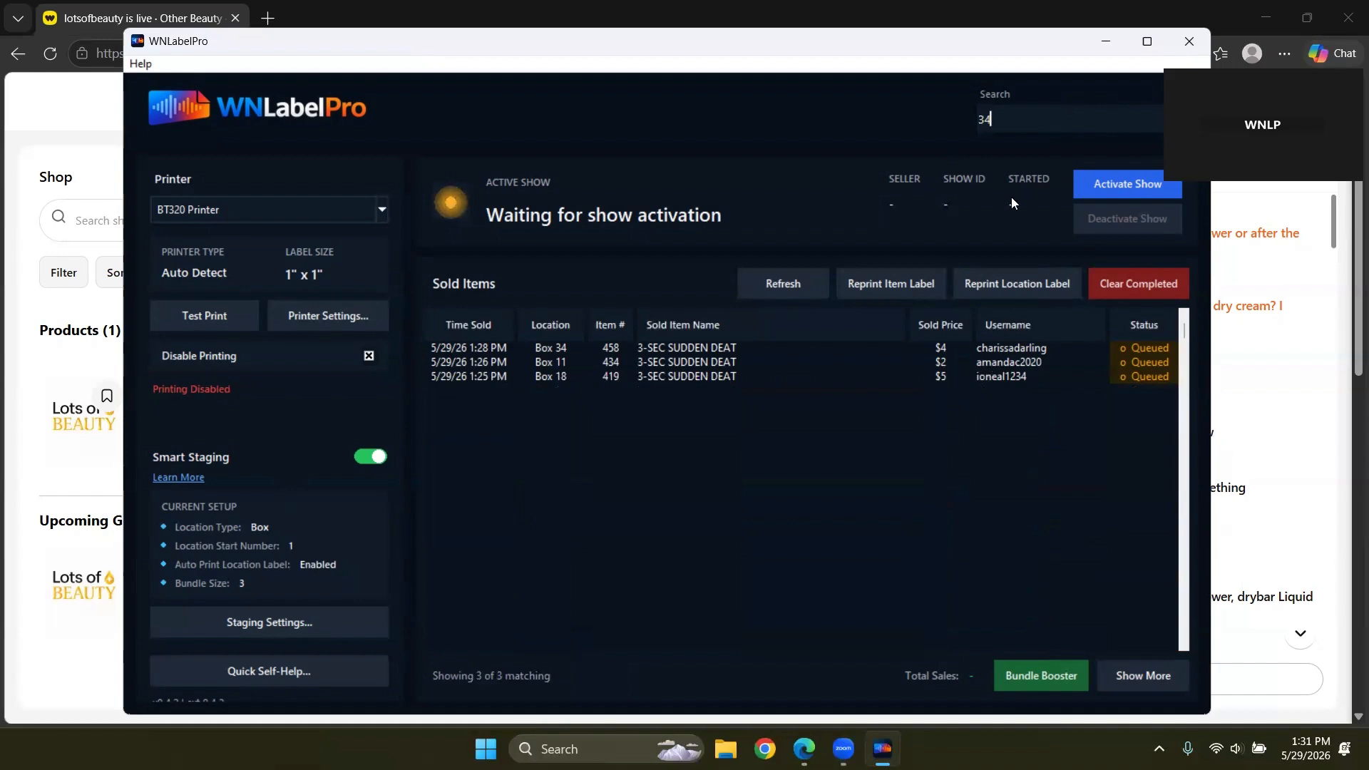
left_click_drag(998, 118, 934, 116)
type("char")
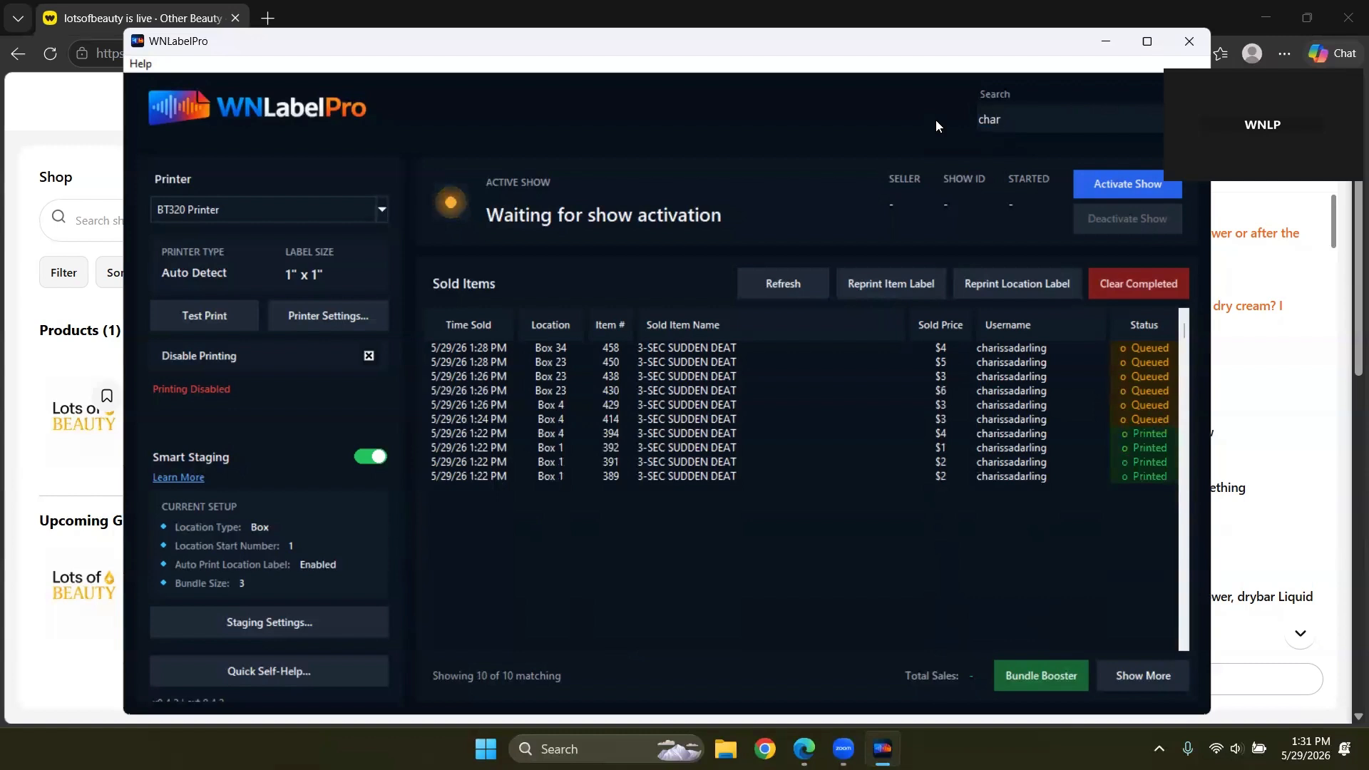
left_click(567, 448)
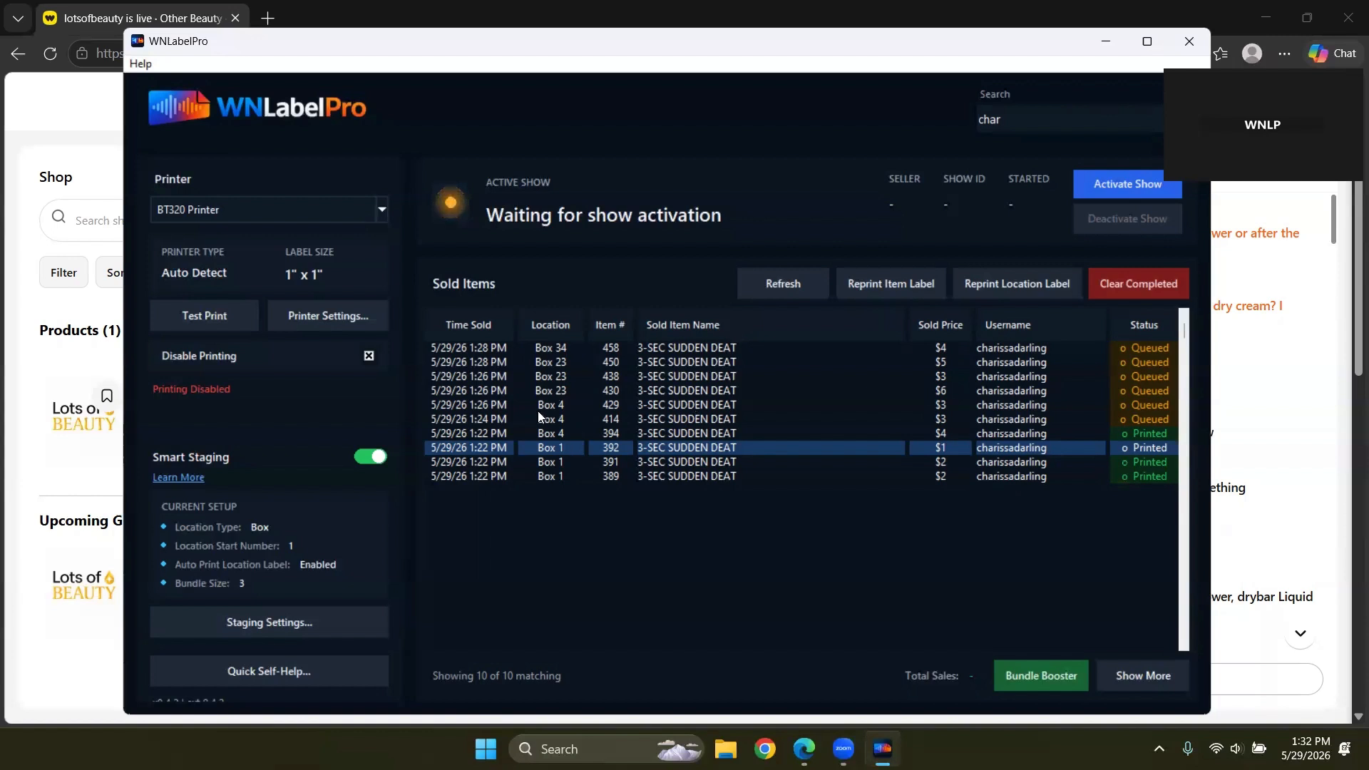
left_click(576, 435)
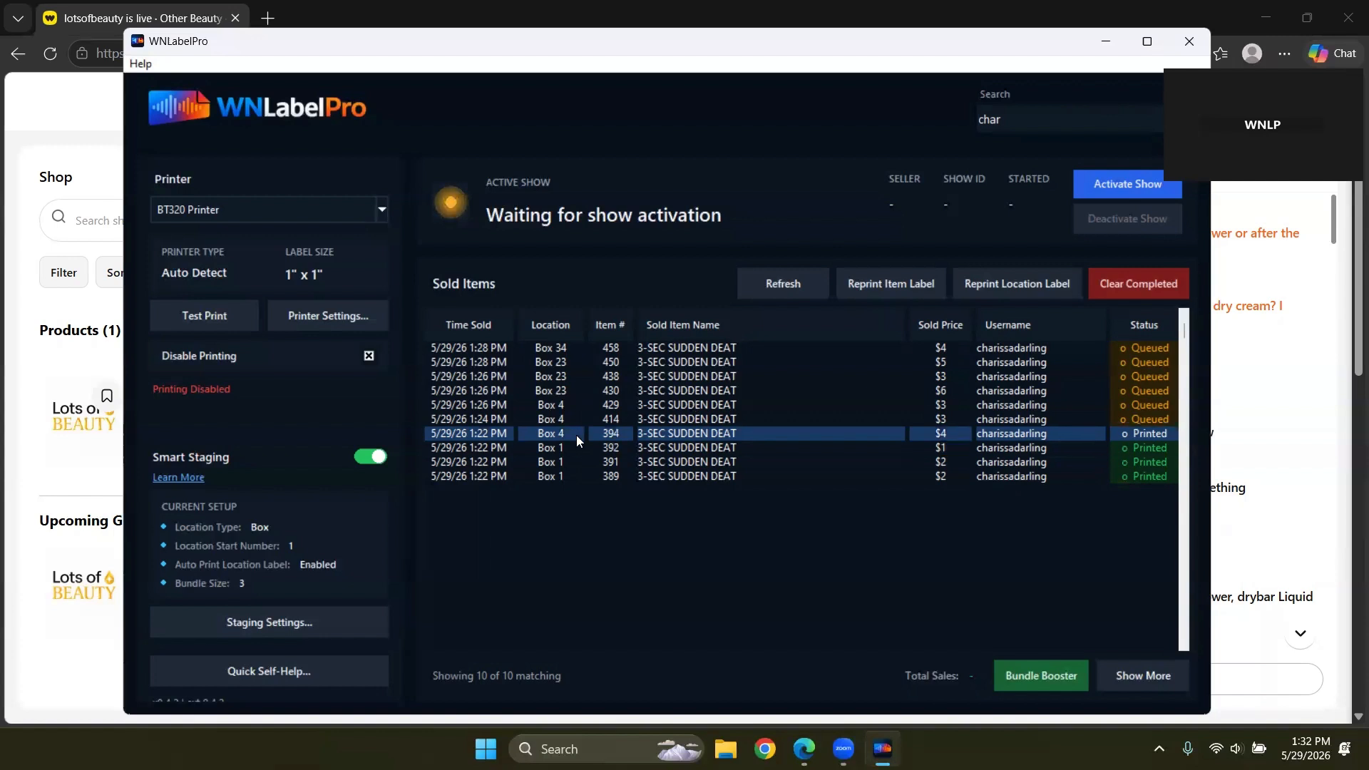